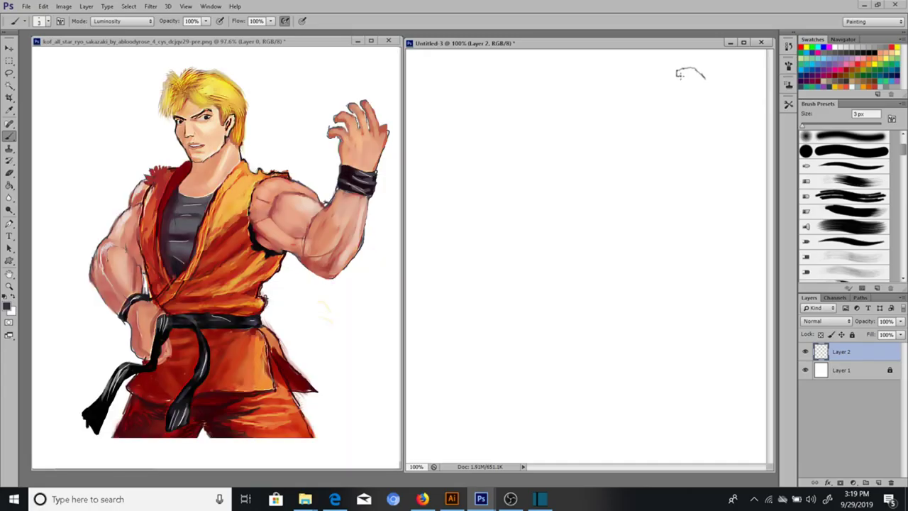
Draw the first 3 px outline stroke of the raised hand on the new canvas
mouse_move(680, 72)
left_mouse_down()
mouse_move(700, 104)
mouse_move(672, 91)
mouse_move(668, 108)
mouse_move(683, 152)
mouse_move(680, 124)
mouse_move(684, 167)
mouse_move(655, 227)
mouse_move(582, 187)
mouse_move(555, 206)
mouse_move(548, 251)
left_mouse_up()
Outline the fingers, outer hand edge, wrist cuff and forearm of the raised arm
mouse_move(705, 85)
left_mouse_down()
mouse_move(709, 93)
mouse_move(713, 78)
mouse_move(694, 34)
mouse_move(725, 68)
mouse_move(729, 91)
left_mouse_up()
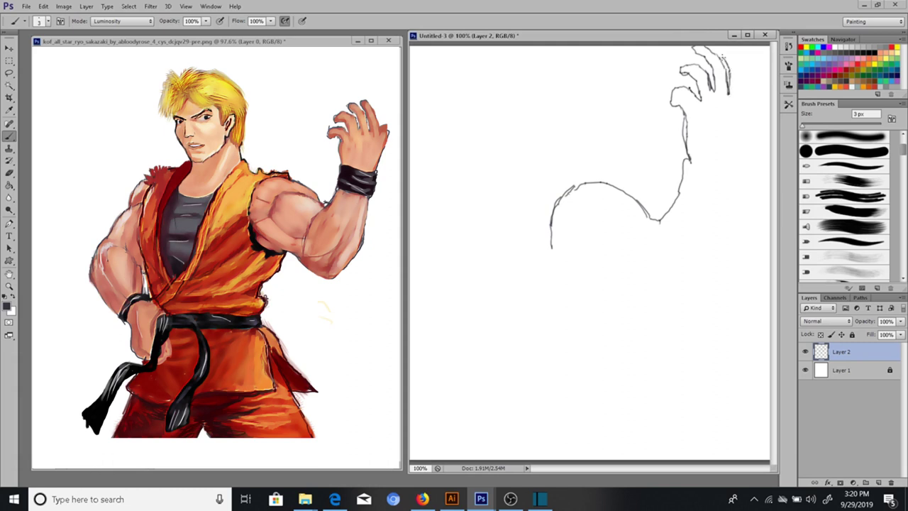
mouse_move(734, 55)
left_mouse_down()
mouse_move(746, 96)
mouse_move(735, 201)
mouse_move(680, 190)
left_mouse_up()
left_click_drag(743, 169, 690, 160)
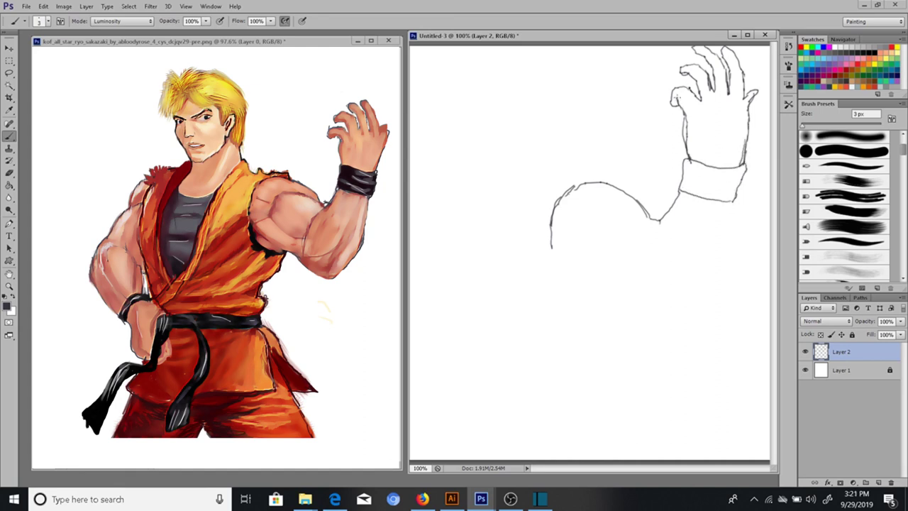
mouse_move(732, 201)
left_mouse_down()
mouse_move(694, 291)
mouse_move(671, 316)
mouse_move(657, 324)
mouse_move(619, 301)
mouse_move(638, 319)
mouse_move(672, 314)
left_mouse_up()
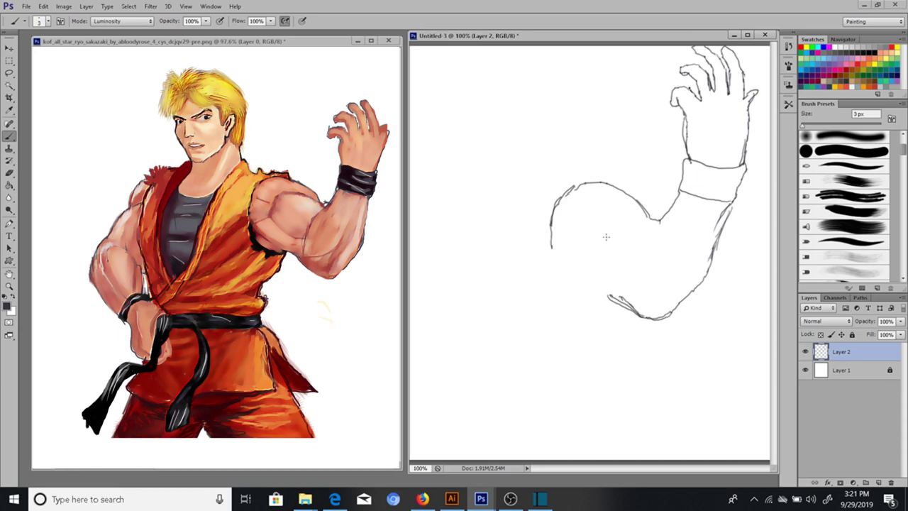
left_click_drag(652, 223, 616, 292)
Add the upper arm with a muscle line, refine the forearm, and start a line below the elbow
mouse_move(652, 217)
left_mouse_down()
mouse_move(615, 210)
mouse_move(551, 248)
mouse_move(630, 254)
left_mouse_up()
mouse_move(550, 247)
left_mouse_down()
mouse_move(564, 274)
mouse_move(633, 310)
left_mouse_up()
left_click_drag(579, 229, 554, 213)
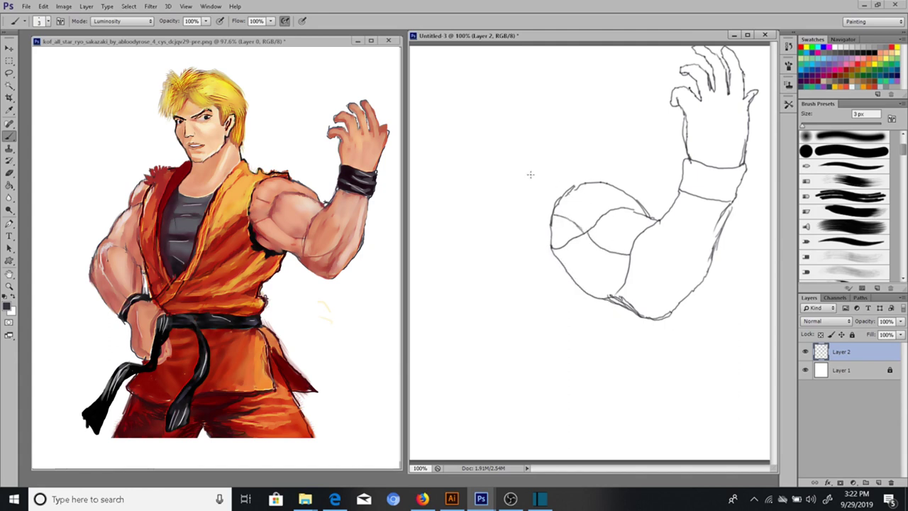
mouse_move(706, 278)
left_mouse_down()
mouse_move(670, 329)
mouse_move(642, 312)
left_mouse_up()
mouse_move(730, 204)
left_mouse_down()
mouse_move(702, 305)
mouse_move(682, 331)
mouse_move(661, 322)
left_mouse_up()
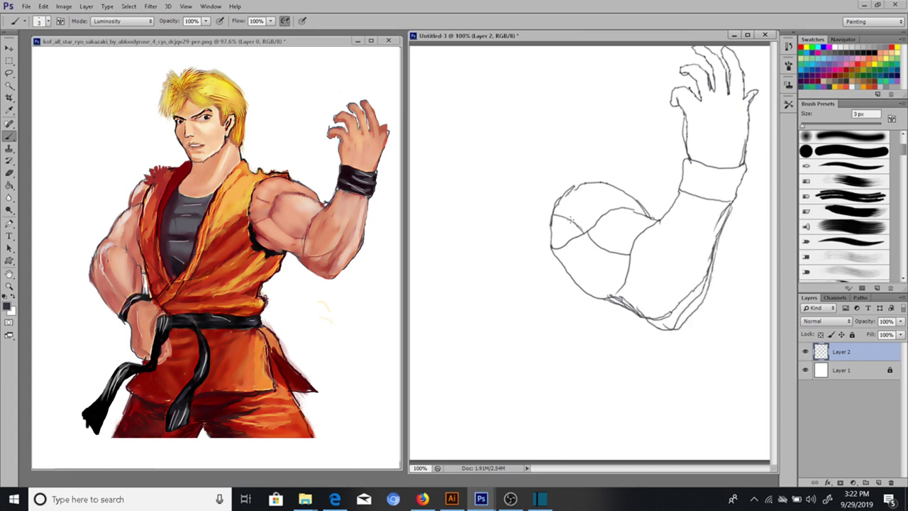
mouse_move(588, 296)
left_mouse_down()
mouse_move(559, 376)
mouse_move(569, 417)
mouse_move(552, 440)
mouse_move(601, 344)
mouse_move(600, 363)
mouse_move(656, 435)
mouse_move(629, 457)
mouse_move(591, 366)
mouse_move(587, 434)
left_mouse_up()
Scale the arm sketch down and draw the jagged torn edge of the shoulder
key("v")
key("b")
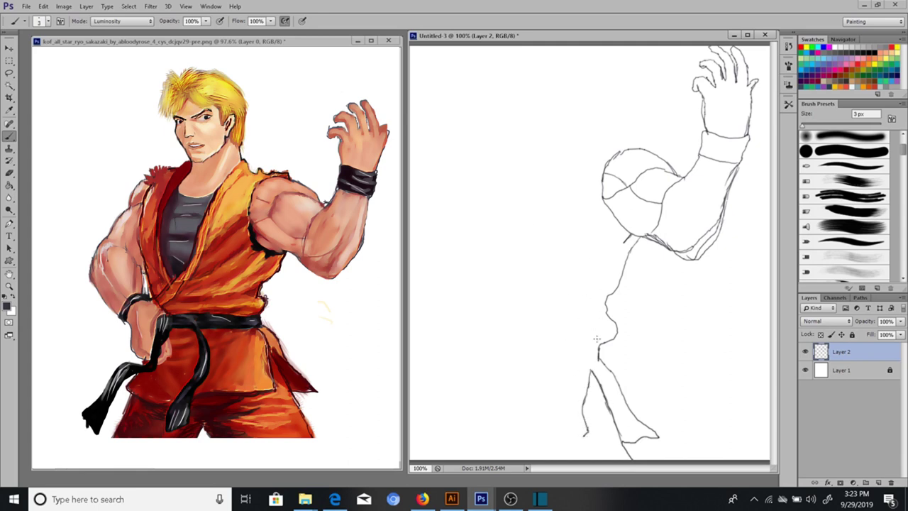
mouse_move(636, 151)
left_mouse_down()
mouse_move(636, 137)
mouse_move(596, 159)
mouse_move(558, 146)
mouse_move(538, 162)
mouse_move(488, 305)
mouse_move(465, 220)
mouse_move(470, 172)
mouse_move(514, 135)
left_mouse_up()
mouse_move(483, 164)
left_mouse_down()
mouse_move(516, 136)
mouse_move(470, 134)
mouse_move(446, 174)
mouse_move(440, 217)
mouse_move(457, 310)
mouse_move(452, 340)
left_mouse_up()
Sketch the belt's upper and lower edges and the left torso edge
mouse_move(618, 341)
left_mouse_down()
mouse_move(581, 349)
mouse_move(453, 338)
left_mouse_up()
mouse_move(598, 354)
left_mouse_down()
mouse_move(525, 362)
mouse_move(449, 347)
left_mouse_up()
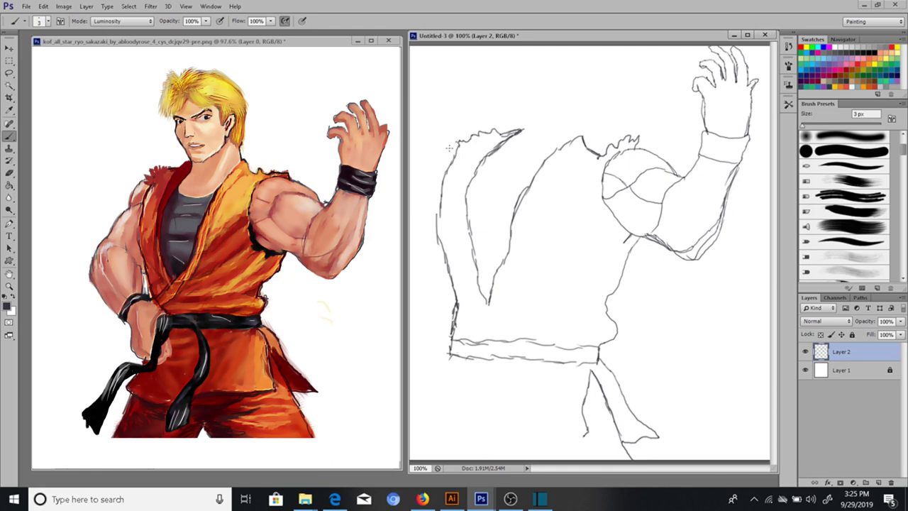
mouse_move(452, 144)
left_mouse_down()
mouse_move(420, 181)
mouse_move(420, 204)
left_mouse_up()
Shrink the sketch from its lower-left corner and extend the left torso outline downward
key("v")
left_click_drag(419, 460, 454, 417)
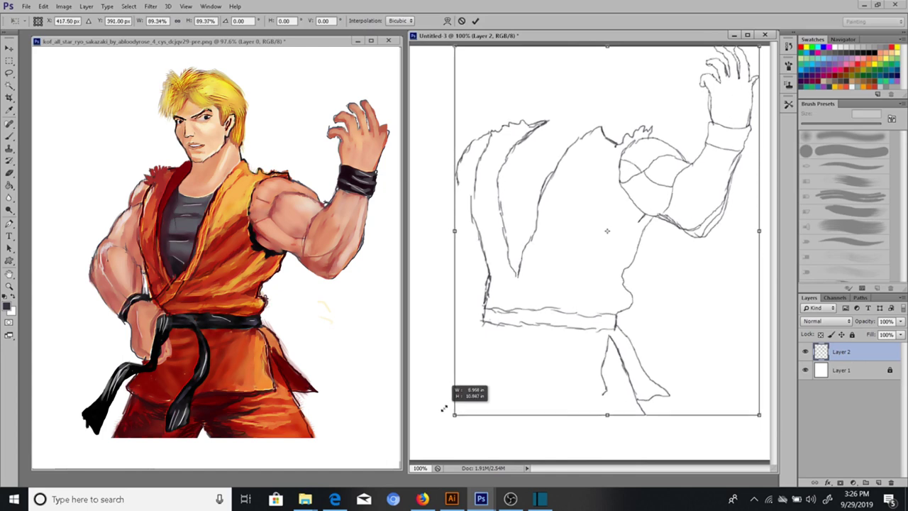
key("Return")
key("b")
left_click_drag(454, 180, 412, 241)
Shrink the sketch further and draw the bulging left arm outline
key("v")
left_click_drag(412, 415, 435, 386)
key("Return")
key("b")
mouse_move(446, 211)
left_mouse_down()
mouse_move(426, 243)
mouse_move(424, 274)
mouse_move(489, 348)
mouse_move(506, 320)
mouse_move(466, 333)
mouse_move(480, 342)
left_mouse_up()
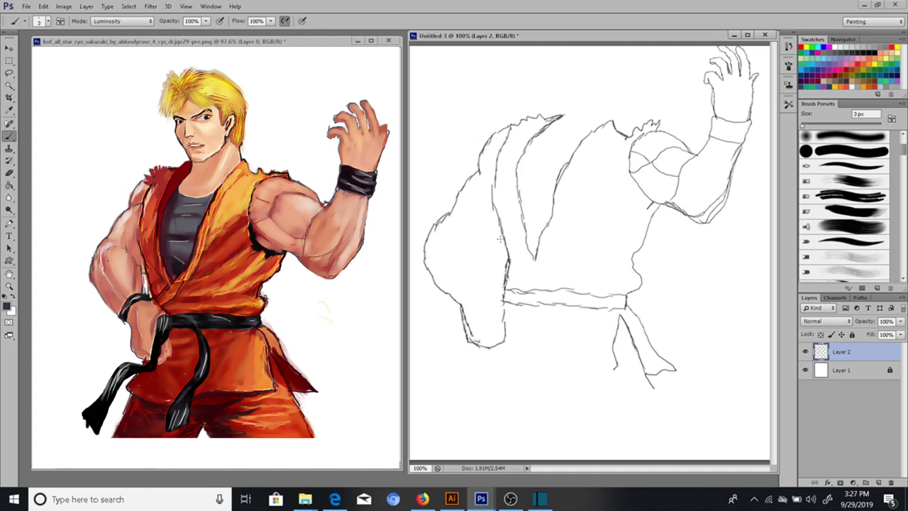
Add left torso edges, the inner vest line, upper-arm refinements and the collar curve
left_click_drag(496, 246, 496, 262)
mouse_move(500, 340)
left_mouse_down()
mouse_move(511, 327)
mouse_move(510, 304)
left_mouse_up()
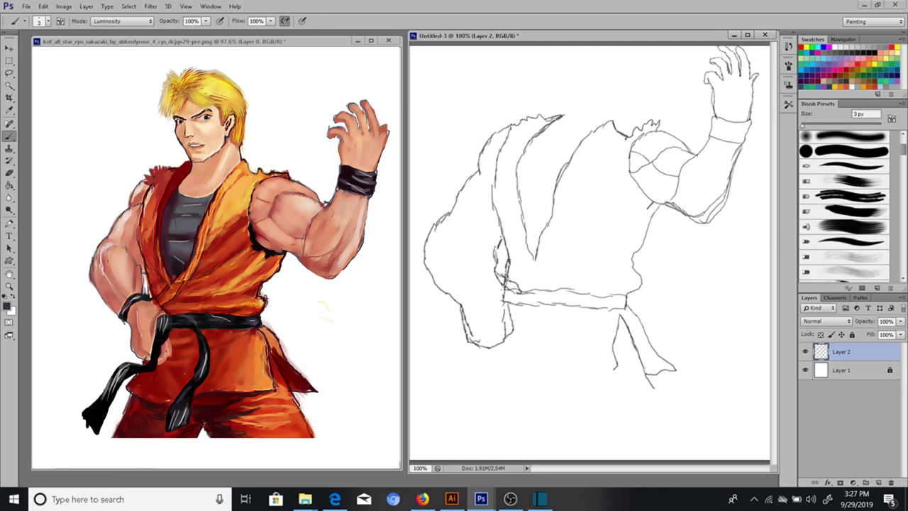
mouse_move(521, 155)
left_mouse_down()
mouse_move(523, 234)
mouse_move(509, 281)
left_mouse_up()
mouse_move(625, 139)
left_mouse_down()
mouse_move(620, 180)
mouse_move(633, 210)
mouse_move(661, 210)
mouse_move(647, 246)
left_mouse_up()
mouse_move(616, 193)
left_mouse_down()
mouse_move(645, 223)
mouse_move(660, 221)
left_mouse_up()
mouse_move(530, 138)
left_mouse_down()
mouse_move(536, 152)
mouse_move(580, 145)
left_mouse_up()
Outline both pant legs with a fold and the hem below the belt
mouse_move(475, 346)
left_mouse_down()
mouse_move(450, 394)
mouse_move(457, 432)
left_mouse_up()
left_click_drag(648, 383, 683, 458)
left_click_drag(561, 459, 544, 460)
left_click_drag(457, 430, 444, 459)
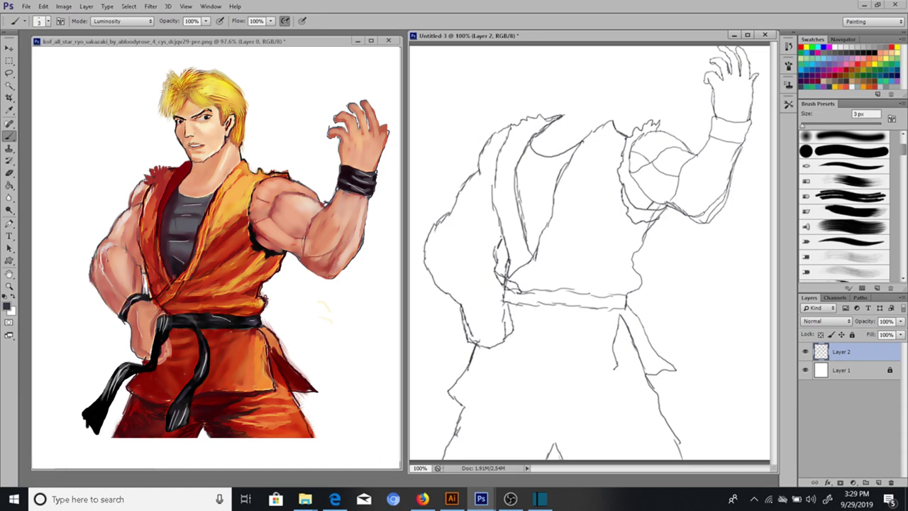
mouse_move(617, 328)
left_mouse_down()
mouse_move(631, 397)
mouse_move(511, 411)
mouse_move(469, 398)
mouse_move(458, 426)
left_mouse_up()
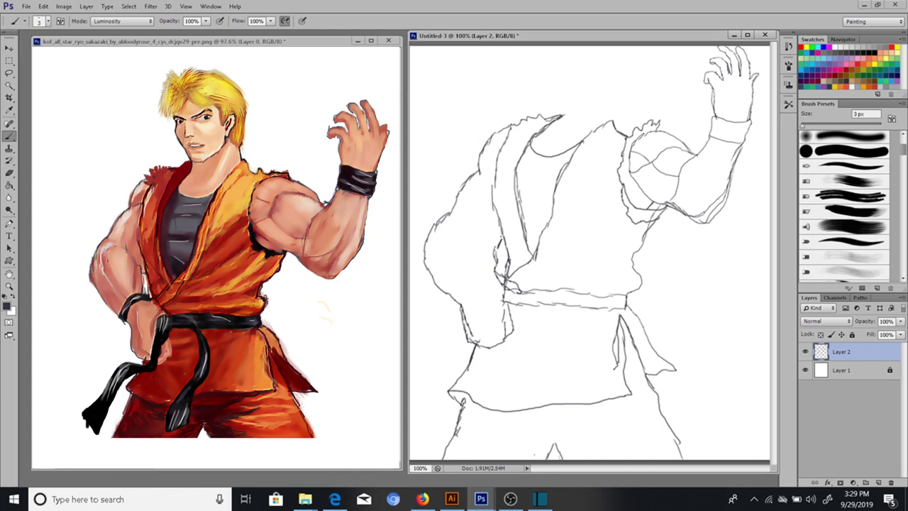
Refine the raised forearm, draw the lapel lines down the chest and extend the neck
mouse_move(711, 112)
left_mouse_down()
mouse_move(706, 140)
mouse_move(670, 196)
left_mouse_up()
mouse_move(612, 130)
left_mouse_down()
mouse_move(572, 190)
mouse_move(550, 249)
mouse_move(514, 291)
left_mouse_up()
mouse_move(524, 144)
left_mouse_down()
mouse_move(508, 196)
mouse_move(525, 264)
left_mouse_up()
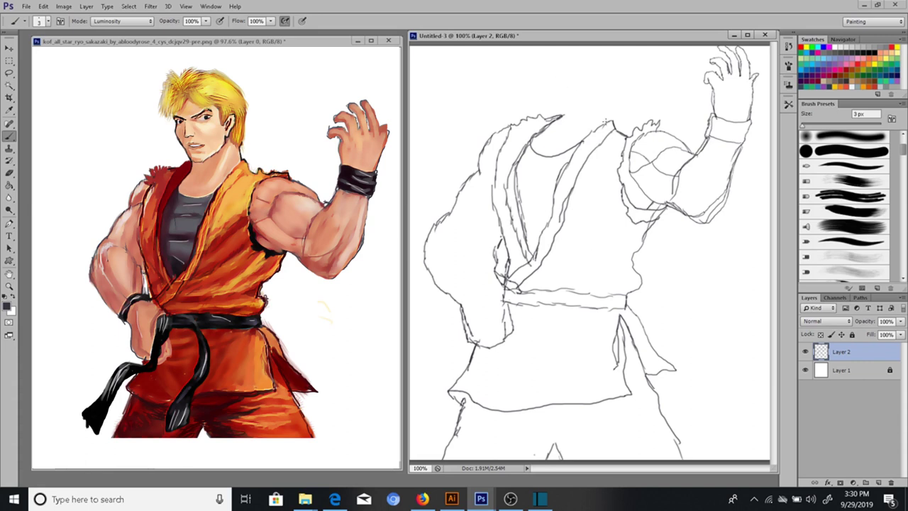
left_click_drag(606, 99, 610, 81)
Shift the sketch down slightly and outline the head above the neck
key("v")
left_click_drag(454, 401, 460, 428)
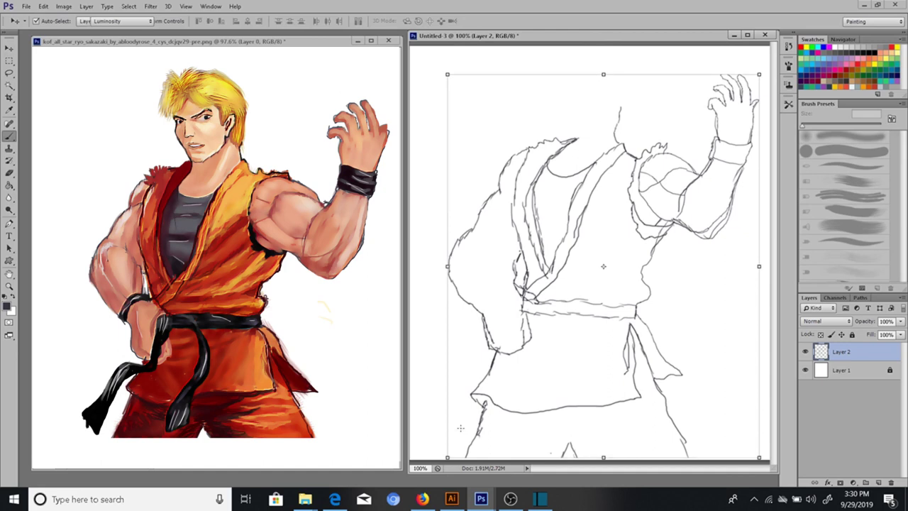
key("b")
mouse_move(612, 125)
left_mouse_down()
mouse_move(622, 88)
mouse_move(609, 56)
mouse_move(567, 54)
mouse_move(546, 58)
mouse_move(540, 94)
mouse_move(553, 123)
left_mouse_up()
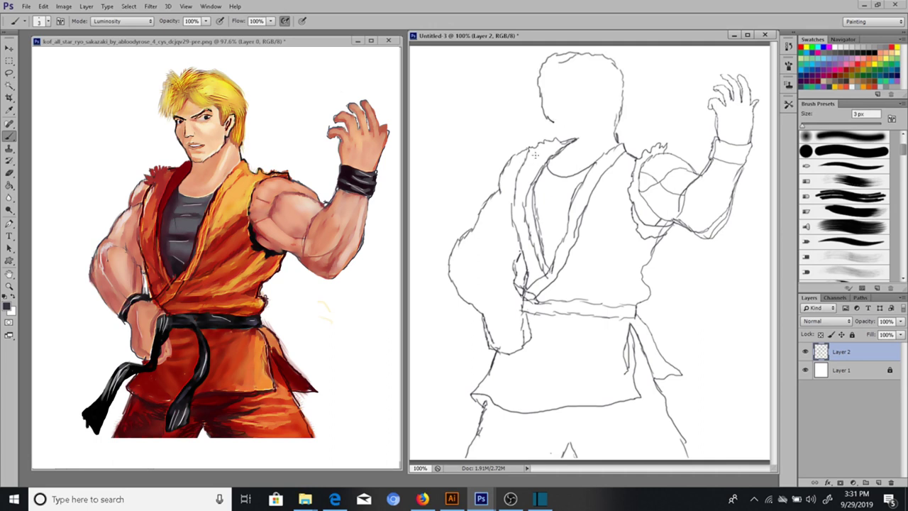
Draw a closed Pen path around the shoulder lines and turn it into a selection
key("p")
left_click(547, 173)
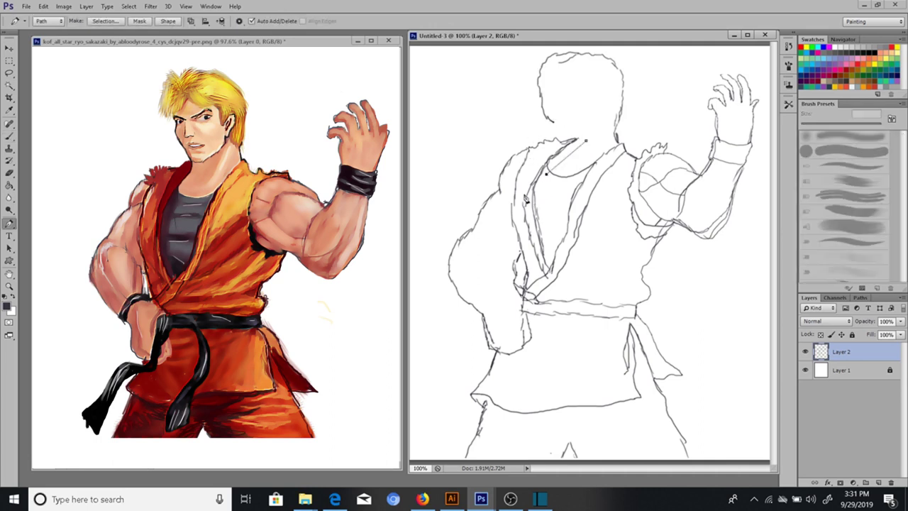
left_click(534, 198)
left_click(514, 228)
left_click(537, 132)
left_click(585, 141)
right_click(525, 165)
left_click(582, 209)
key("Return")
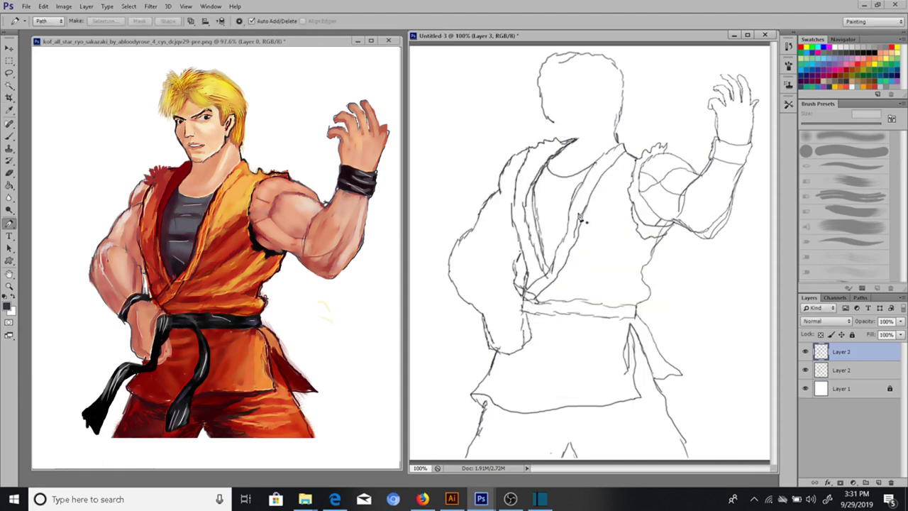
Cut the shoulder lines onto Layer 3 and move them up onto the left shoulder
key("ctrl+x")
key("ctrl+v")
left_click(9, 48)
key("ctrl+t")
left_click_drag(527, 211, 488, 178)
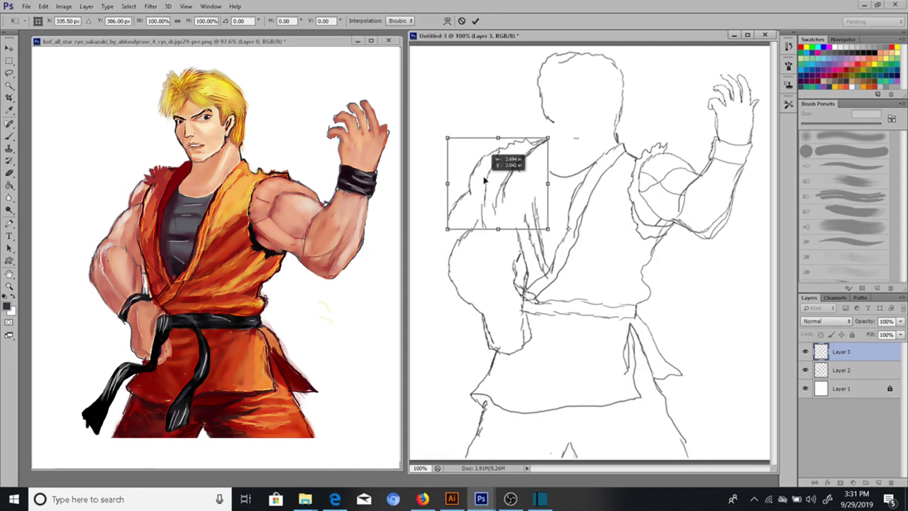
key("Return")
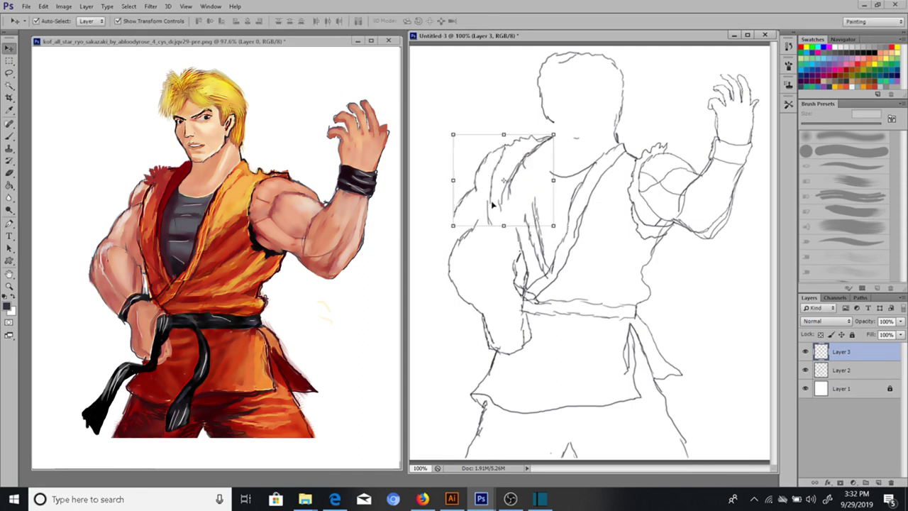
left_click(469, 270)
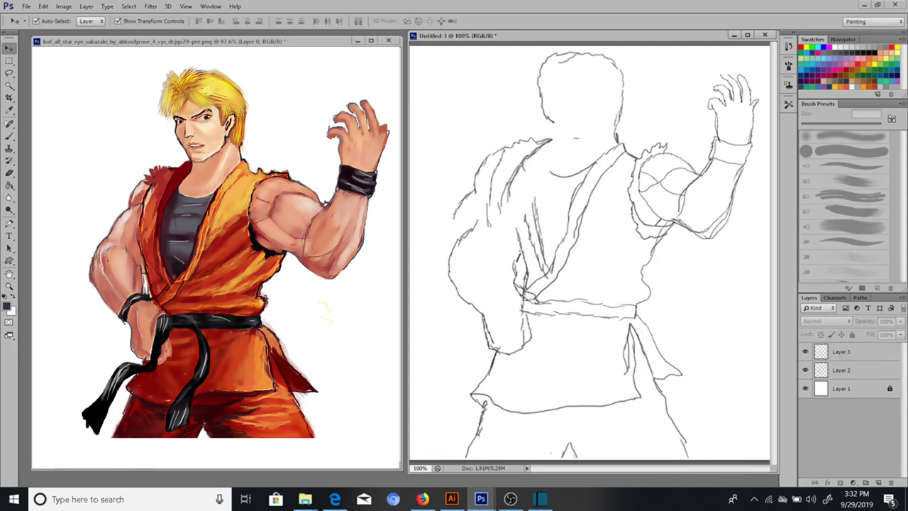
Erase stray left-torso lines, try two new torso edges, then undo them
key("b")
mouse_move(541, 206)
left_mouse_down()
mouse_move(484, 341)
mouse_move(532, 324)
mouse_move(521, 320)
mouse_move(513, 278)
left_mouse_up()
key("b")
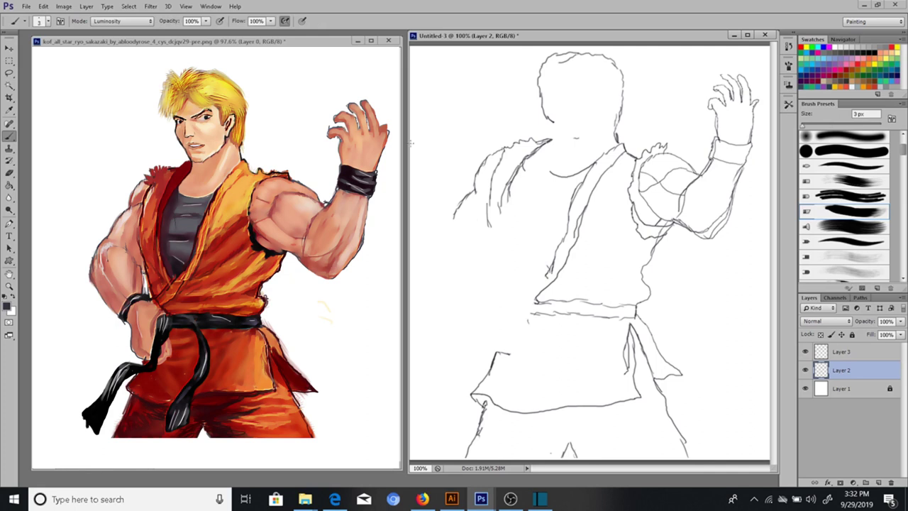
mouse_move(522, 169)
left_mouse_down()
mouse_move(508, 224)
mouse_move(533, 303)
left_mouse_up()
mouse_move(505, 150)
left_mouse_down()
mouse_move(483, 247)
mouse_move(496, 298)
left_mouse_up()
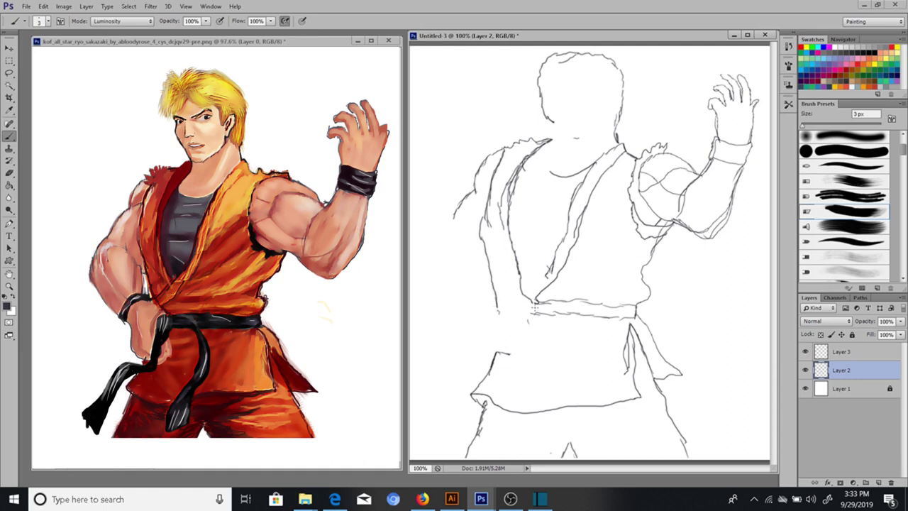
key("ctrl+alt+z")
key("ctrl+alt+z")
Erase the lower part of a left-torso line and merge the two sketch layers
key("e")
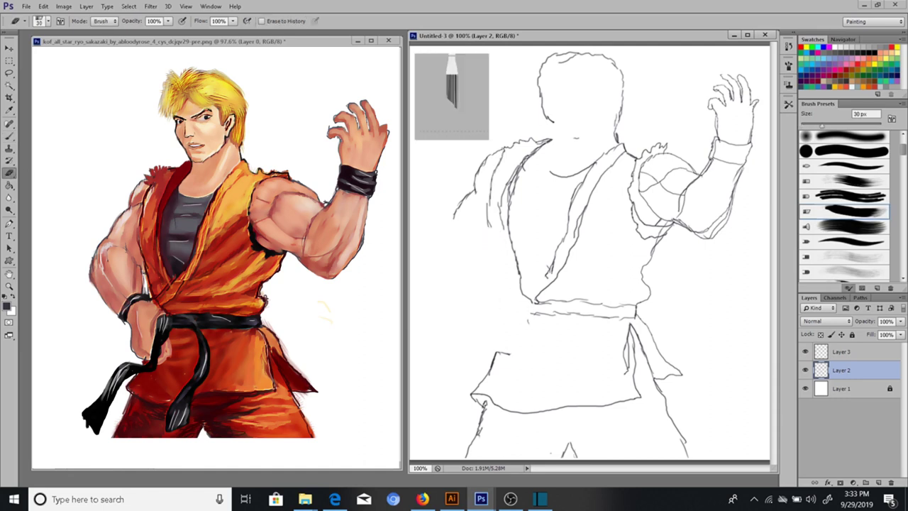
left_click_drag(507, 223, 506, 195)
key("alt+bracketright")
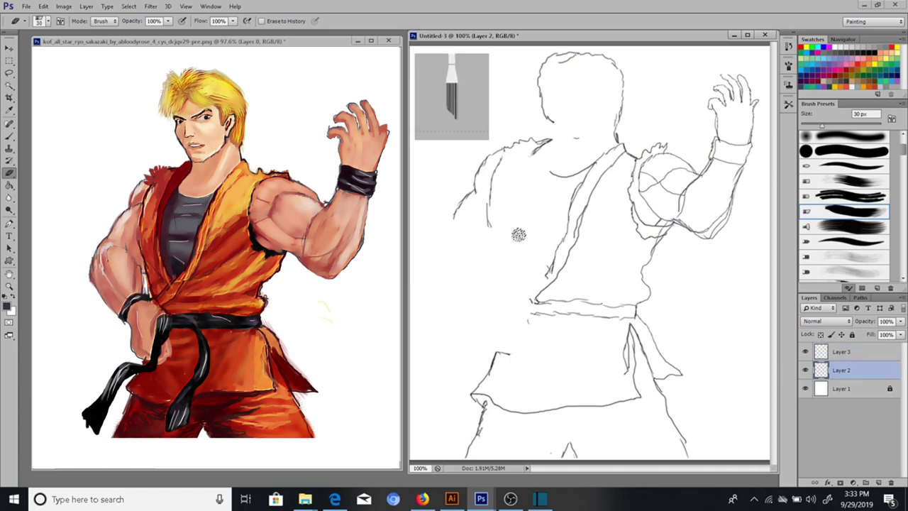
key("alt+bracketleft")
key("b")
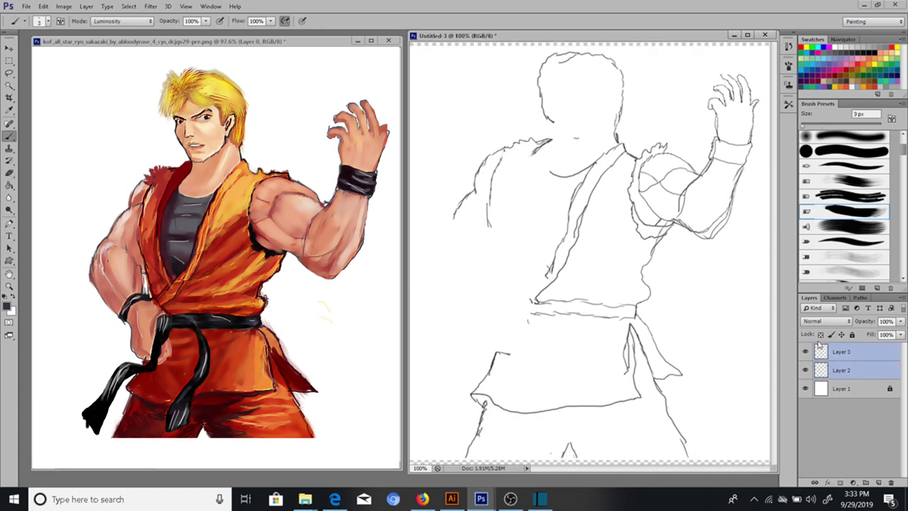
key("Delete")
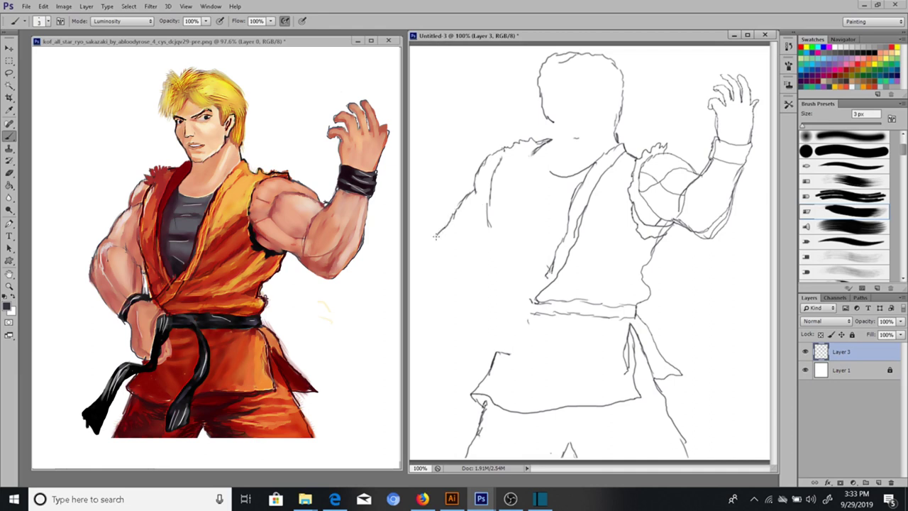
Redraw the left arm and torso outline, the left collar edge and the lapel lines
left_click_drag(436, 237, 503, 353)
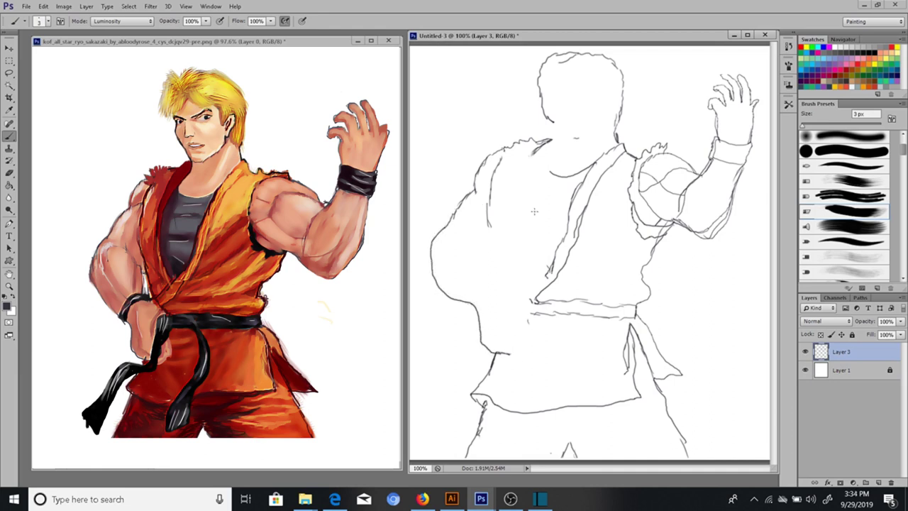
left_click_drag(488, 202, 508, 309)
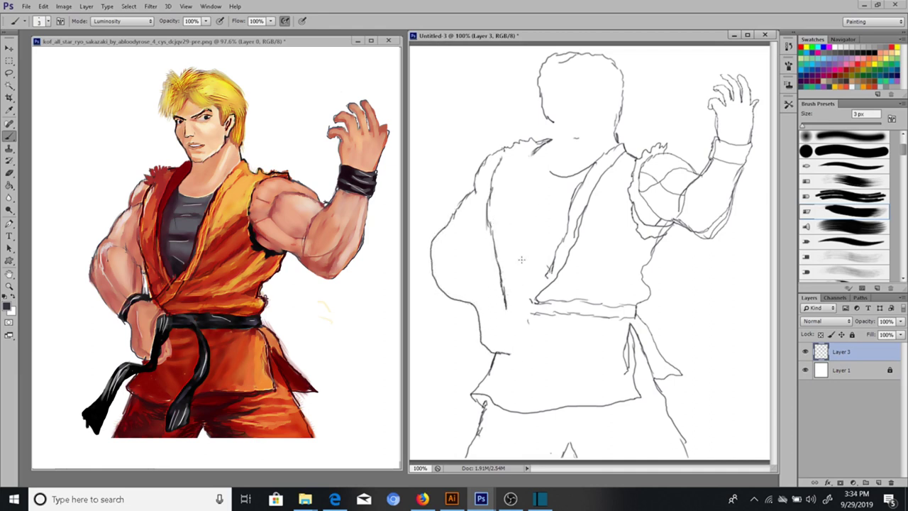
left_click_drag(537, 145, 534, 298)
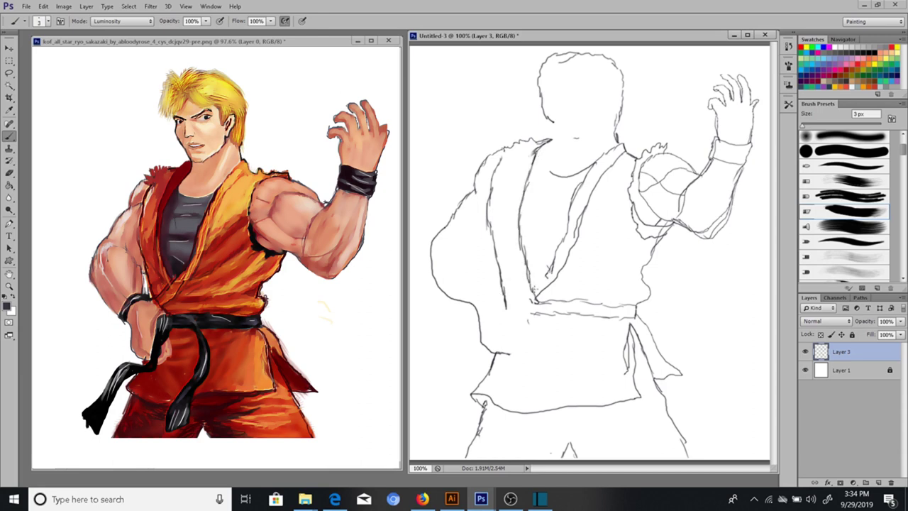
left_click_drag(537, 146, 514, 218)
left_click_drag(520, 260, 547, 292)
left_click_drag(488, 203, 516, 307)
Add the neckline, lower lapel marks, hip-to-belt line, sleeve edge and raised-arm underside
mouse_move(564, 175)
left_mouse_down()
mouse_move(536, 164)
mouse_move(542, 140)
left_mouse_up()
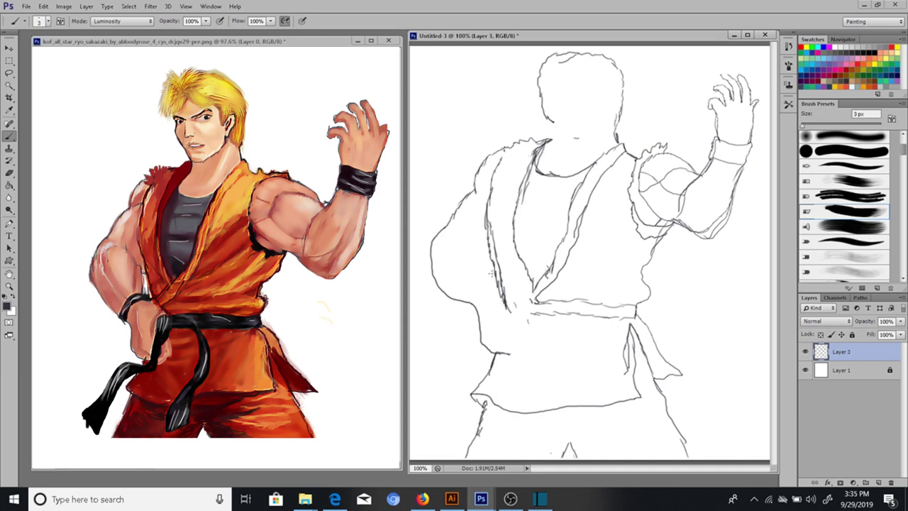
left_click_drag(499, 286, 517, 307)
left_click_drag(511, 353, 518, 336)
left_click_drag(493, 275, 489, 284)
left_click_drag(428, 250, 454, 301)
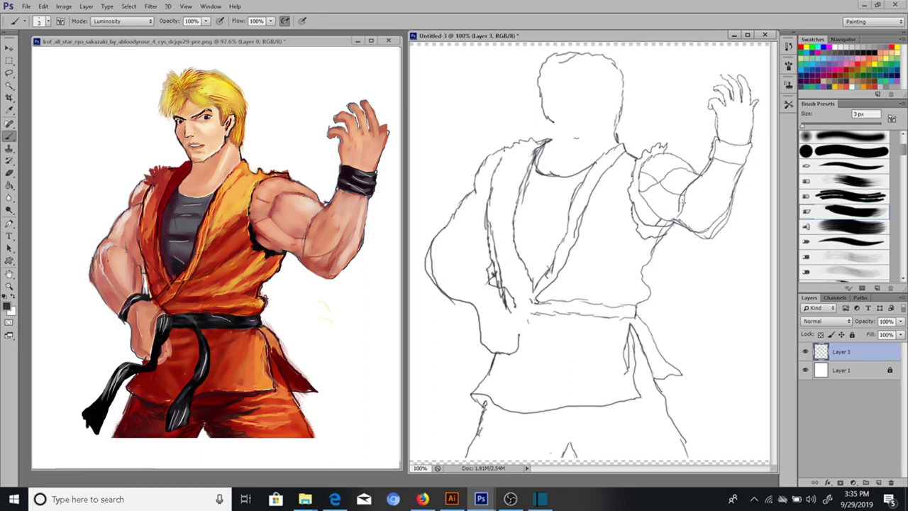
mouse_move(640, 192)
left_mouse_down()
mouse_move(651, 217)
mouse_move(723, 245)
mouse_move(751, 195)
mouse_move(760, 151)
left_mouse_up()
key("e")
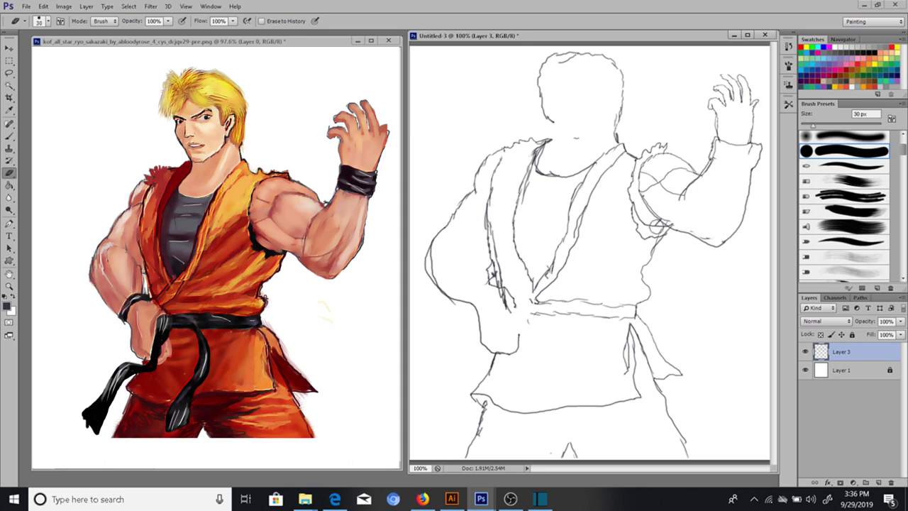
Sketch the sleeve's upper and lower edges, the front of the shoulder and the wrist edge
key("b")
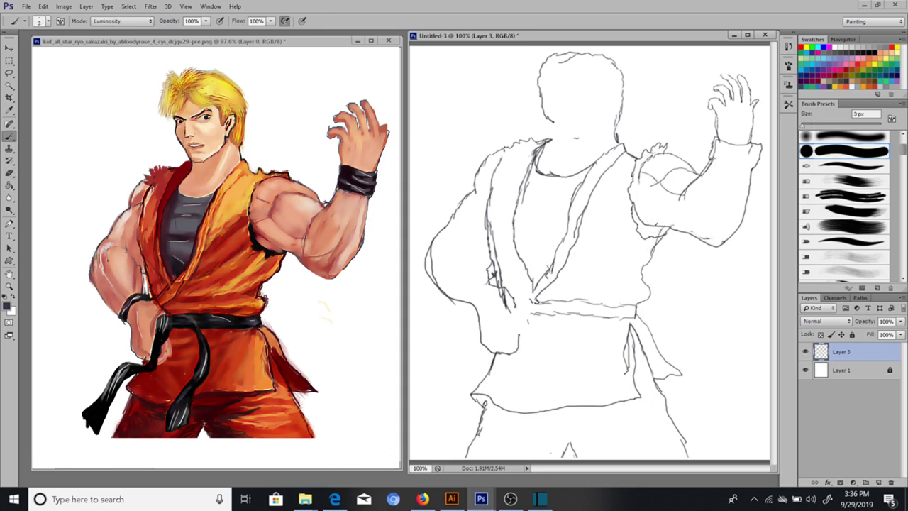
mouse_move(692, 170)
left_mouse_down()
mouse_move(669, 146)
mouse_move(691, 167)
left_mouse_up()
left_click_drag(635, 220, 688, 239)
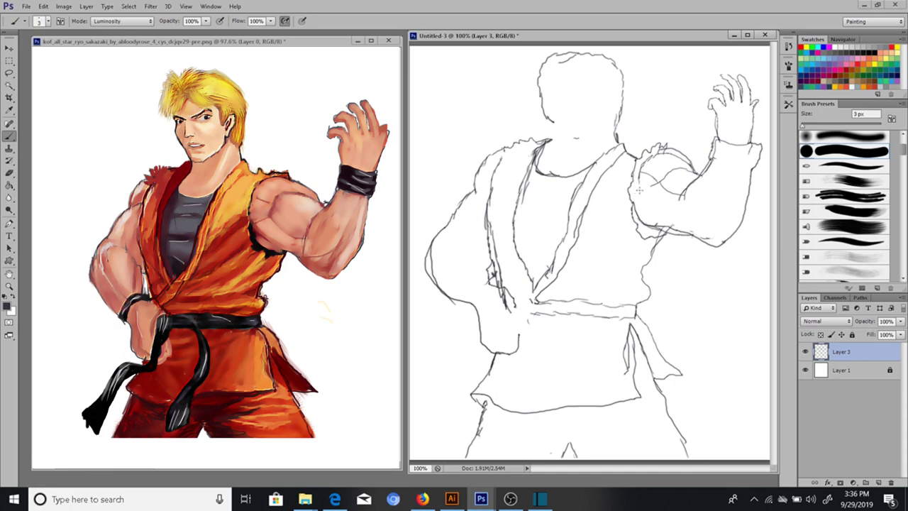
left_click_drag(657, 185, 634, 202)
left_click_drag(634, 169, 646, 207)
mouse_move(755, 140)
left_mouse_down()
mouse_move(762, 93)
mouse_move(745, 66)
mouse_move(714, 117)
left_mouse_up()
Erase the old raised-hand strokes and redraw the hand, cuff, finger and forearm underside
key("e")
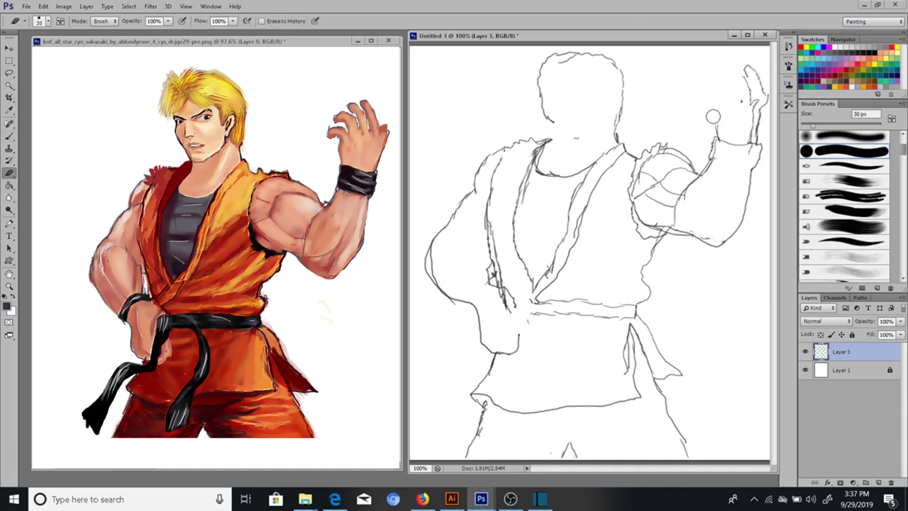
left_click_drag(756, 142, 738, 116)
key("b")
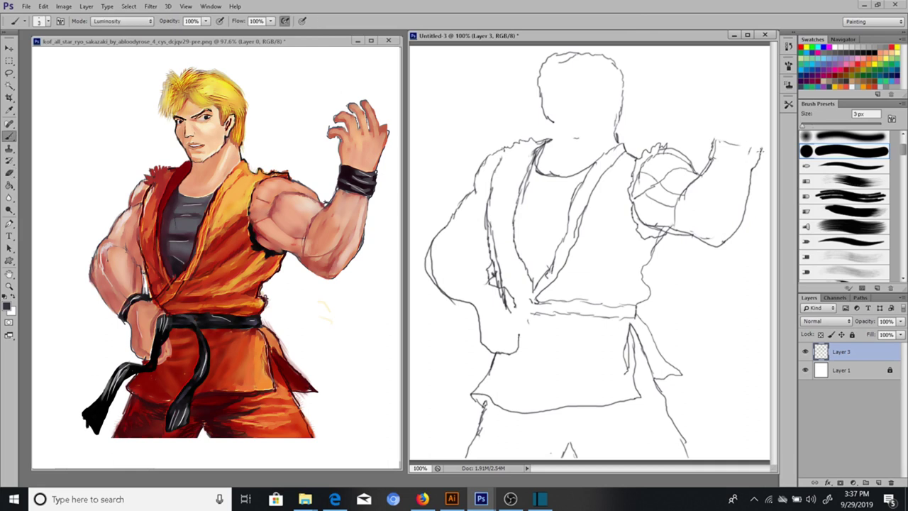
left_click_drag(721, 126, 714, 167)
mouse_move(743, 133)
left_mouse_down()
mouse_move(764, 135)
mouse_move(762, 158)
left_mouse_up()
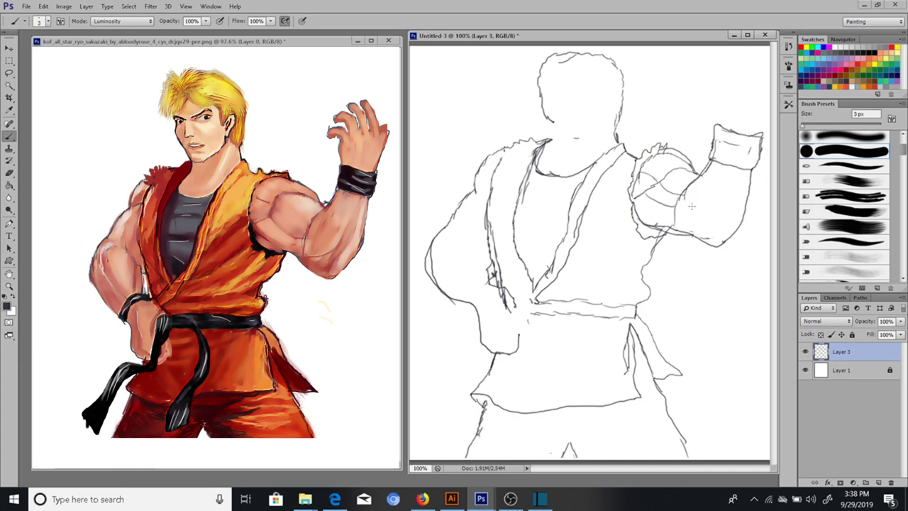
left_click_drag(687, 239, 729, 243)
mouse_move(716, 125)
left_mouse_down()
mouse_move(714, 92)
mouse_move(699, 77)
mouse_move(718, 76)
mouse_move(728, 88)
mouse_move(707, 65)
mouse_move(736, 65)
mouse_move(741, 85)
mouse_move(738, 62)
mouse_move(722, 47)
mouse_move(746, 60)
mouse_move(752, 81)
left_mouse_up()
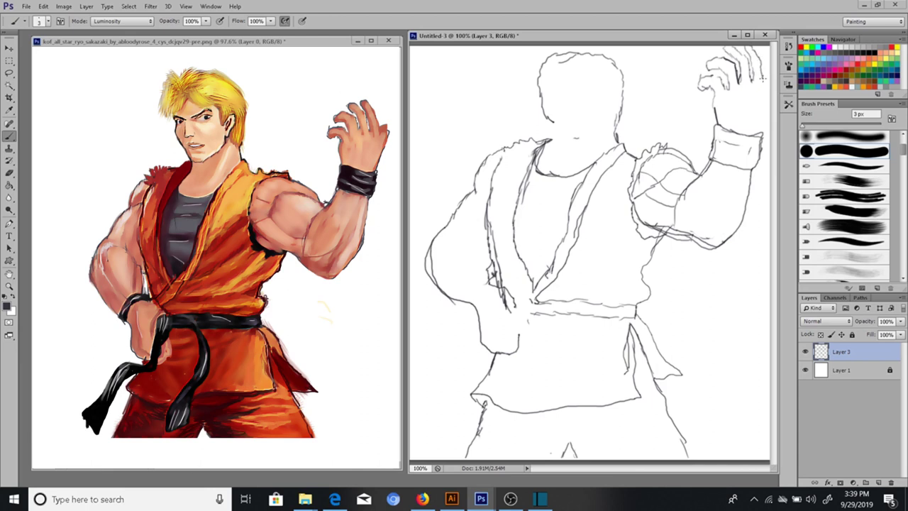
left_click_drag(767, 83, 758, 138)
Shrink the whole sketch slightly and shift it left and down
key("v")
left_click_drag(425, 454, 462, 418)
left_click_drag(543, 254, 516, 260)
key("b")
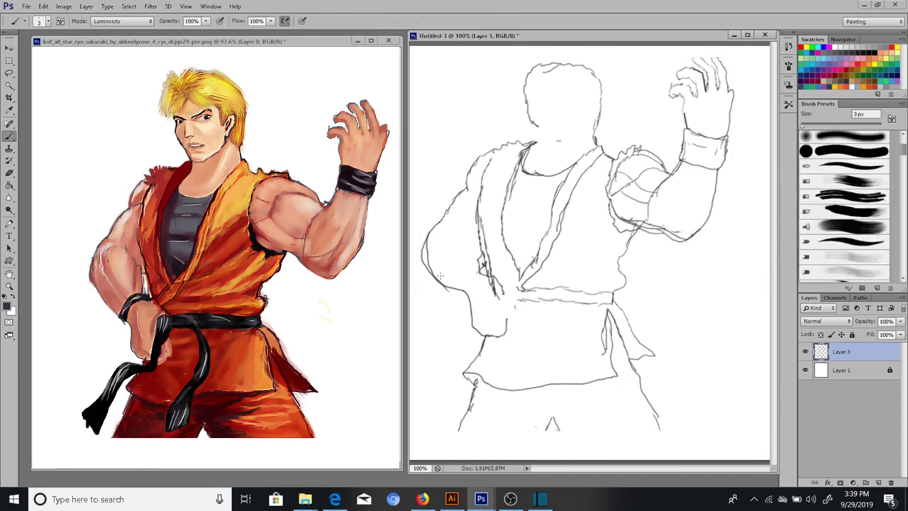
Outline the left torso, raised-arm underside, hanging belt tail, neck and an ear
mouse_move(447, 289)
left_mouse_down()
mouse_move(468, 319)
mouse_move(509, 335)
mouse_move(507, 325)
left_mouse_up()
mouse_move(701, 232)
left_mouse_down()
mouse_move(667, 249)
mouse_move(640, 226)
mouse_move(617, 270)
left_mouse_up()
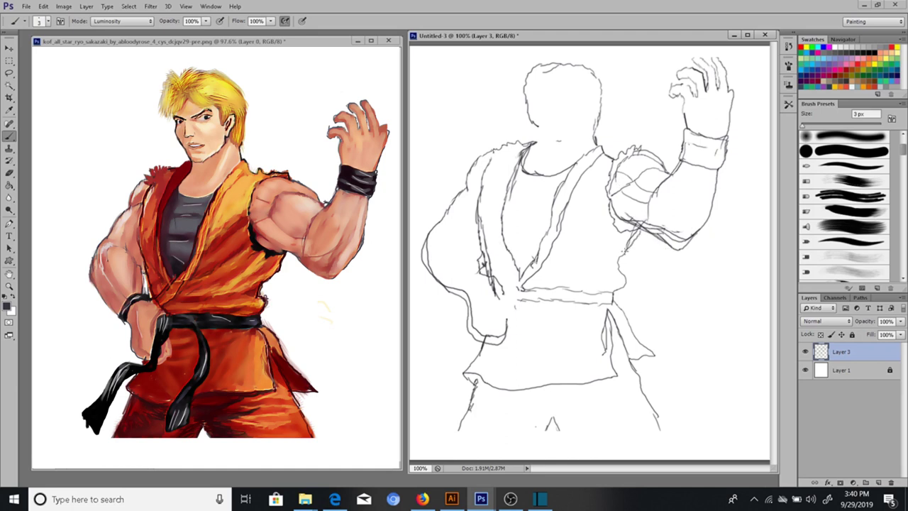
left_click_drag(615, 302, 647, 362)
mouse_move(535, 128)
left_mouse_down()
mouse_move(541, 146)
mouse_move(580, 147)
left_mouse_up()
left_click_drag(583, 112, 592, 128)
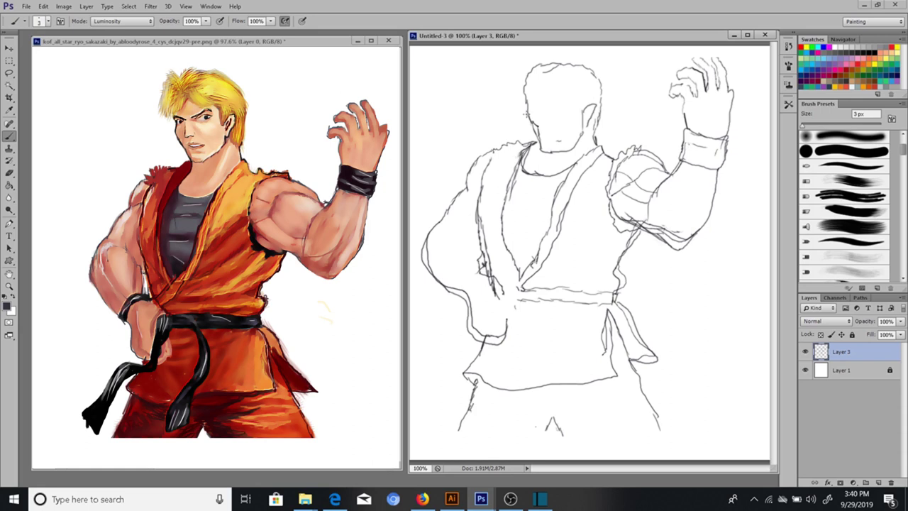
left_click_drag(640, 229, 678, 253)
Set the eraser to 15 px and redraw the wrist band and both edges of the raised hand
key("shift+b")
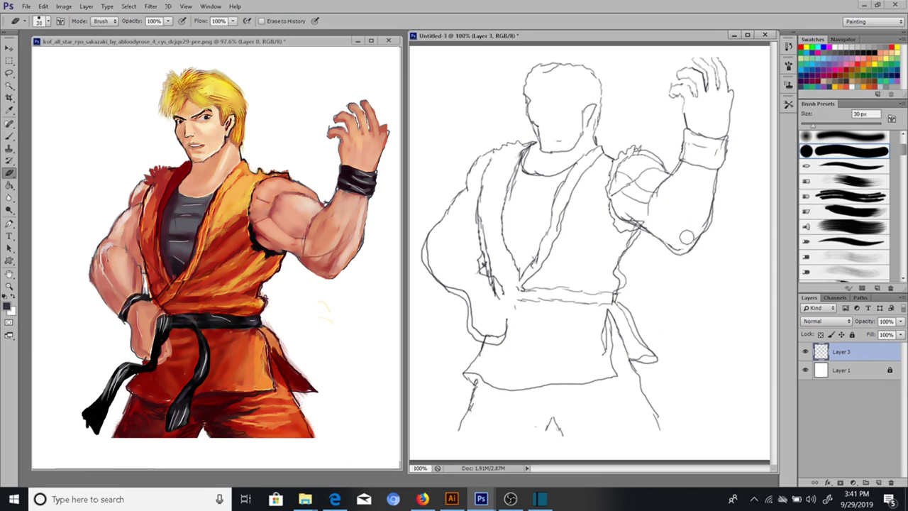
key("bracketleft")
key("bracketleft")
key("bracketleft")
key("shift+b")
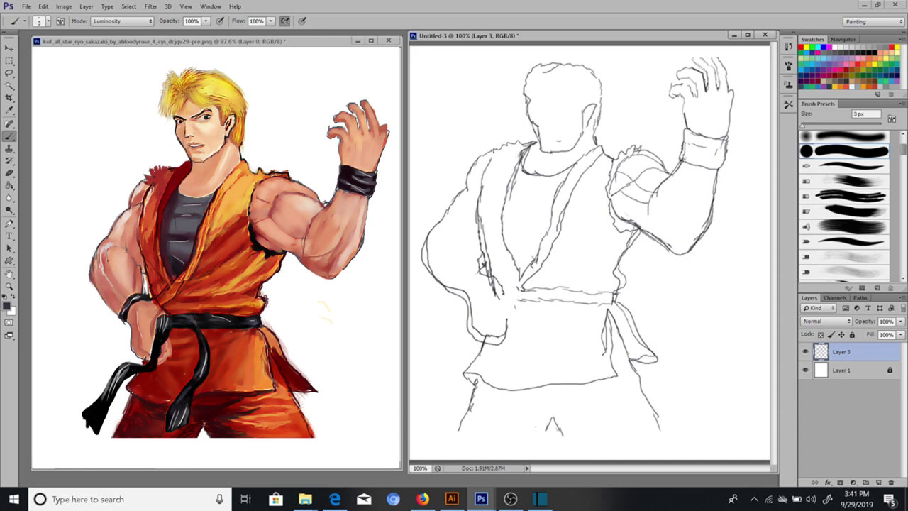
key("e")
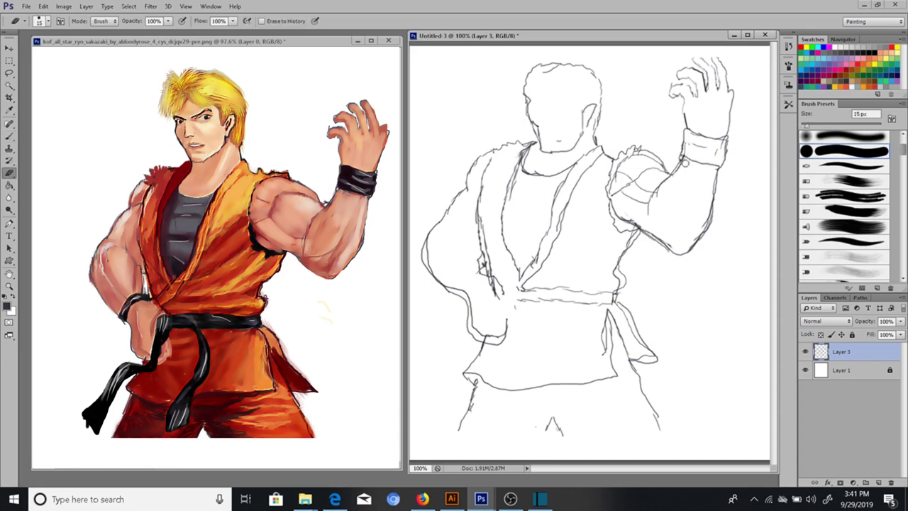
key("b")
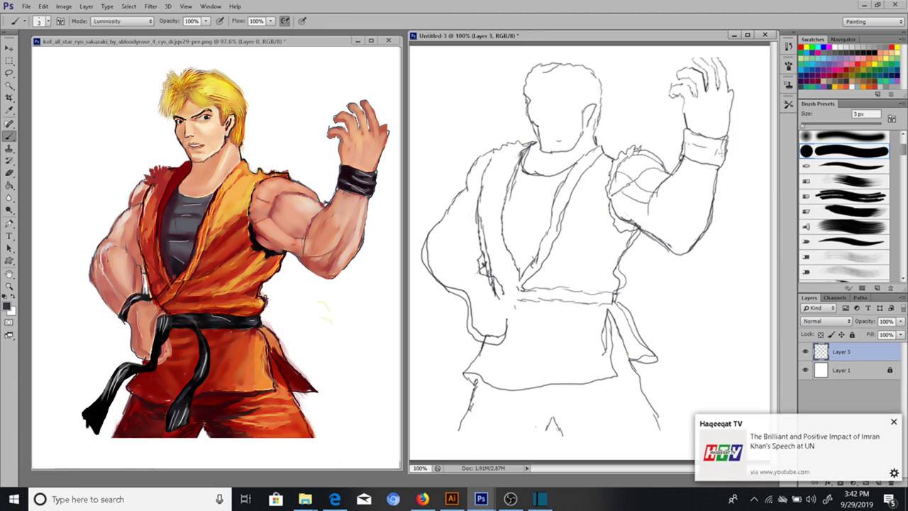
left_click_drag(729, 133, 717, 170)
mouse_move(727, 130)
left_mouse_down()
mouse_move(741, 91)
mouse_move(709, 51)
left_mouse_up()
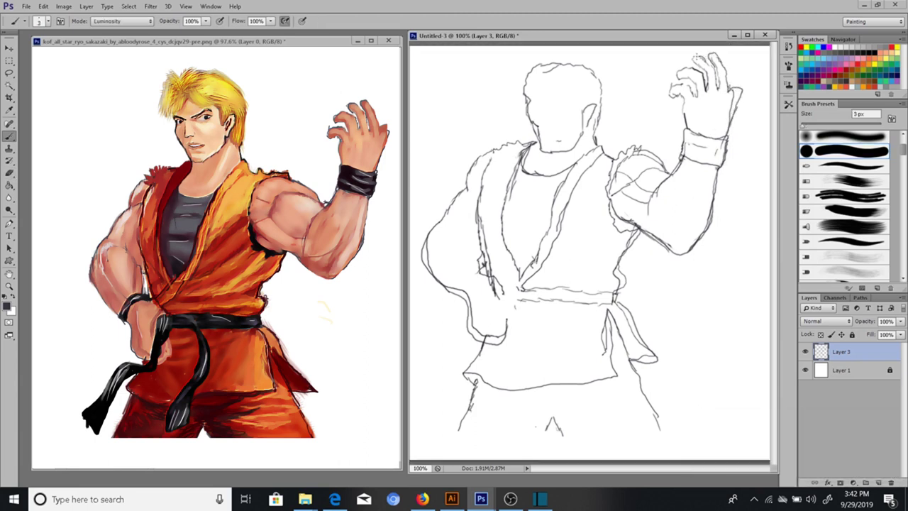
left_click_drag(688, 95, 686, 137)
Trace a closed pen path around the raised forearm and hand
key("p")
left_click(722, 52)
left_click(671, 74)
left_click(669, 169)
left_click(638, 240)
left_click(671, 275)
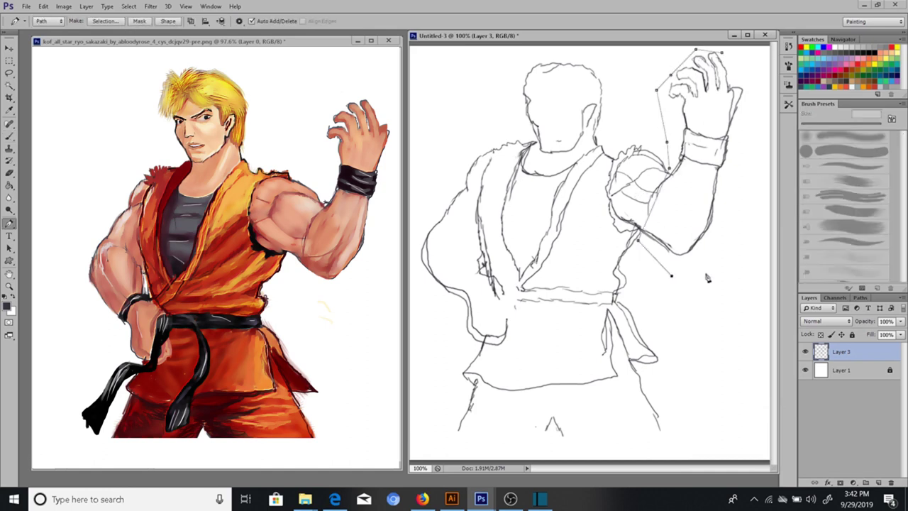
key("ctrl+alt+z")
key("ctrl+alt+z")
left_click(652, 186)
left_click(649, 257)
left_click(682, 277)
left_click(748, 154)
left_click(722, 53)
Turn the path into a selection and cut-paste the arm onto new Layer 4
right_click(731, 134)
left_click(759, 183)
key("Return")
key("ctrl+x")
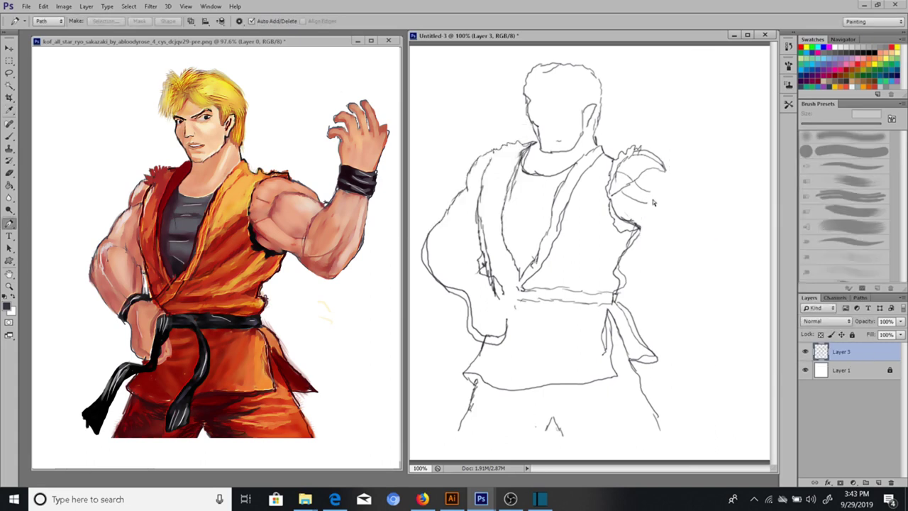
key("ctrl+v")
Nudge the arm layer up and to the right with the Move tool
key("v")
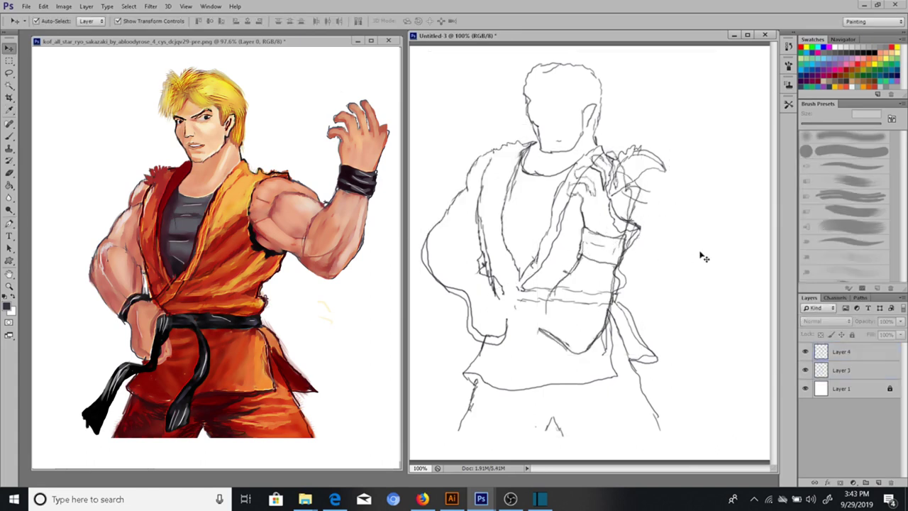
key("shift+Right")
key("shift+Right")
key("shift+Right")
key("shift+Up")
key("shift+Up")
key("shift+Up")
key("shift+Right")
key("shift+Right")
key("shift+Right")
key("shift+Up")
key("shift+Up")
key("shift+Up")
key("shift+Right")
key("shift+Right")
key("shift+Down")
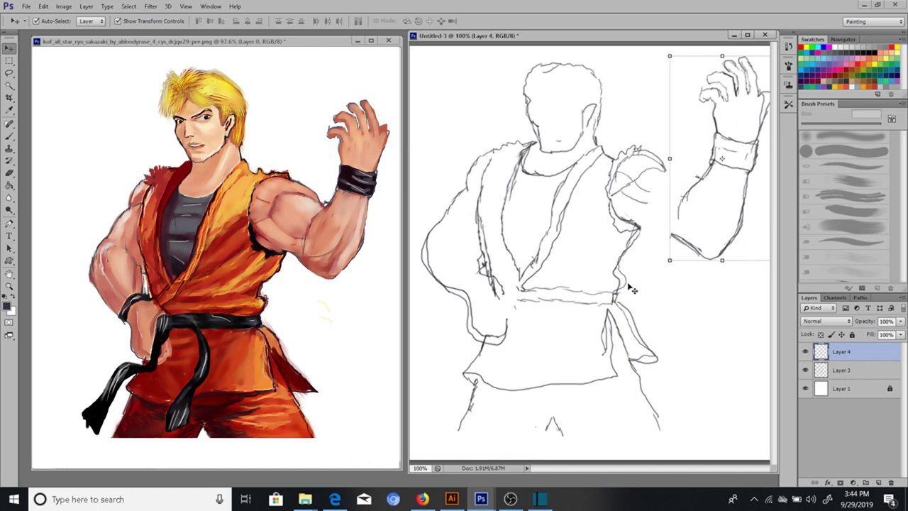
Settle the arm's position and sketch thin strokes over the shoulder and upper-arm underside
key("Down")
key("Down")
key("Down")
key("b")
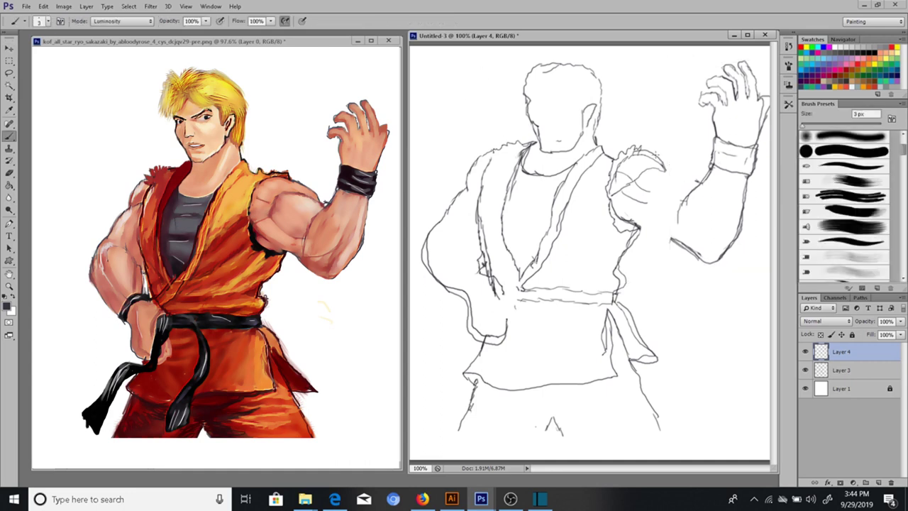
left_click_drag(650, 151, 702, 186)
left_click_drag(622, 212, 659, 244)
left_click_drag(650, 237, 681, 245)
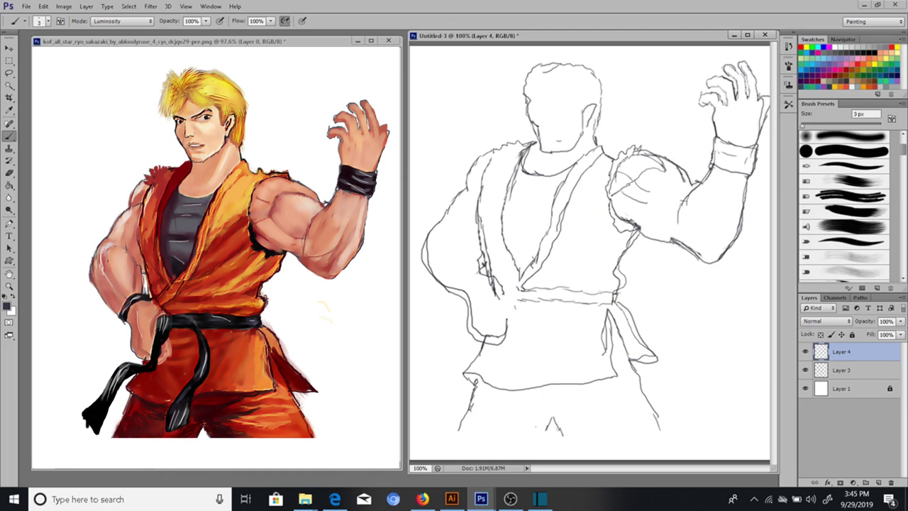
left_click_drag(629, 225, 718, 265)
Refine the upper arm, the shoulder's outer curve, the armpit and the belt-lapel junction
left_click_drag(677, 215, 674, 232)
mouse_move(631, 183)
left_mouse_down()
mouse_move(671, 171)
mouse_move(694, 186)
left_mouse_up()
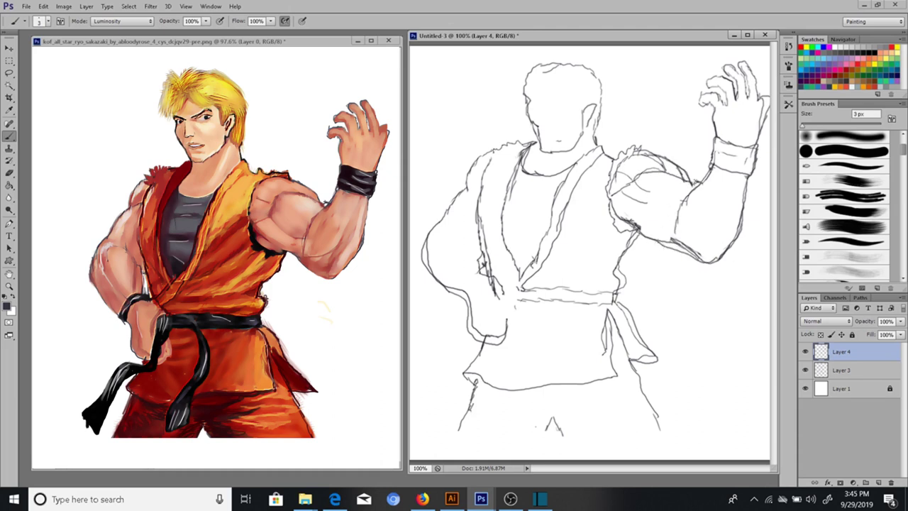
mouse_move(624, 169)
left_mouse_down()
mouse_move(611, 197)
mouse_move(673, 226)
left_mouse_up()
mouse_move(690, 171)
left_mouse_down()
mouse_move(639, 176)
mouse_move(609, 200)
left_mouse_up()
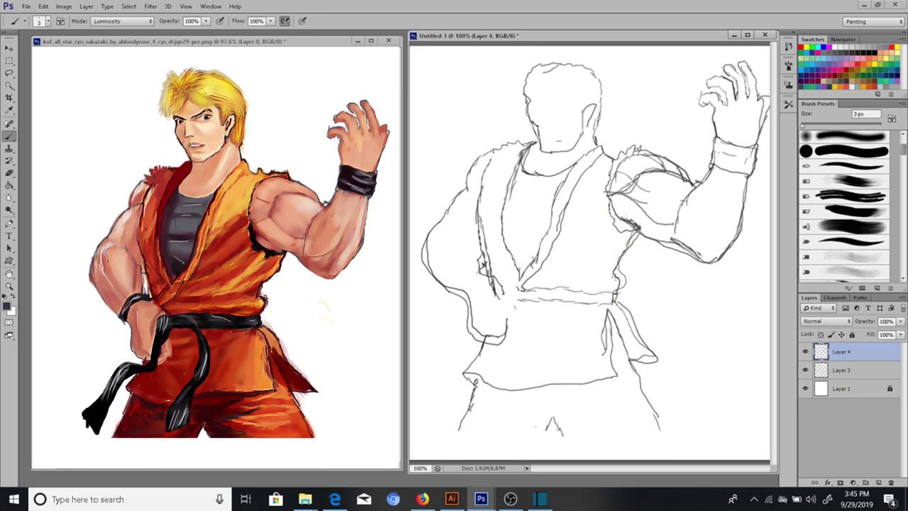
left_click_drag(642, 236, 616, 239)
mouse_move(526, 279)
left_mouse_down()
mouse_move(509, 294)
mouse_move(515, 284)
left_mouse_up()
Merge the arm layer into the sketch, erase lapel stray marks, and redraw chest and hairline
key("e")
key("ctrl+e")
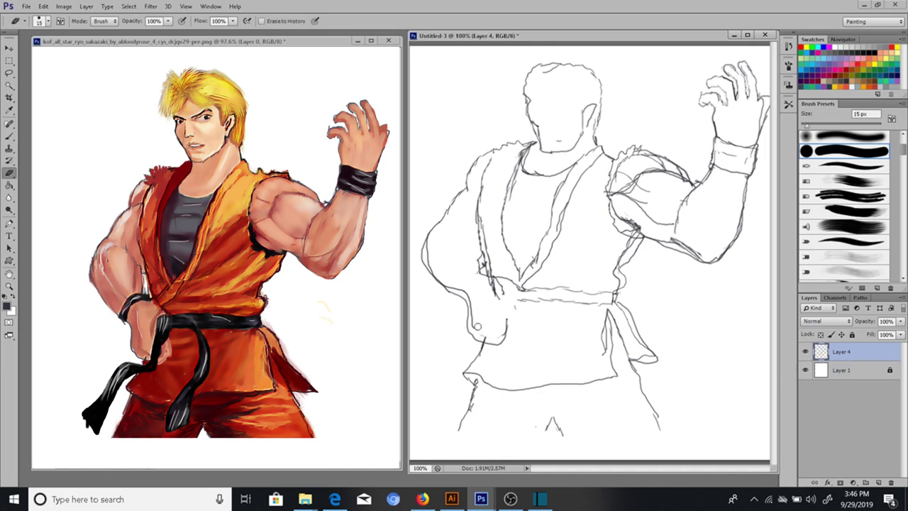
left_click_drag(497, 301, 495, 282)
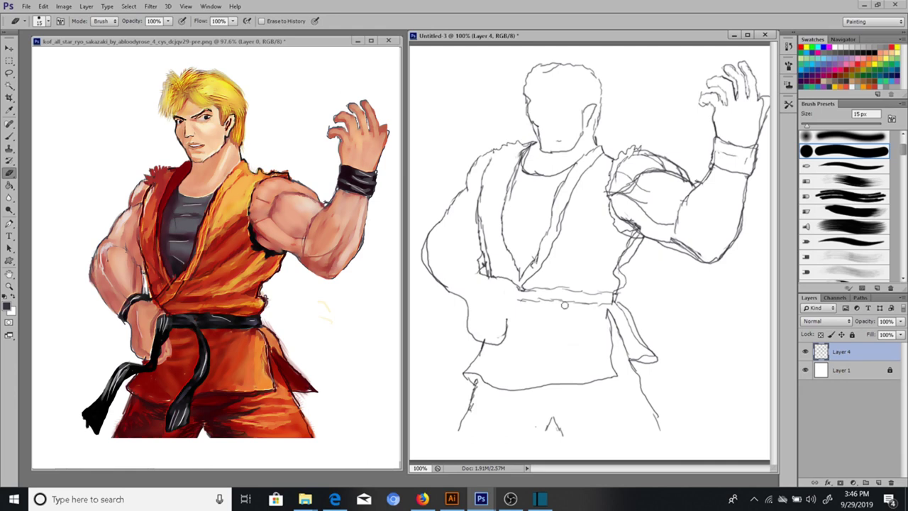
key("b")
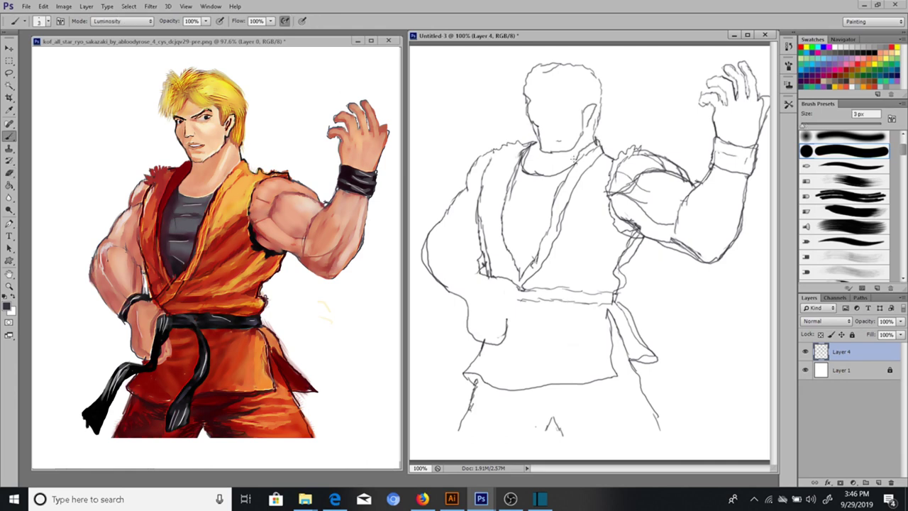
left_click_drag(562, 170, 539, 248)
left_click_drag(602, 79, 516, 86)
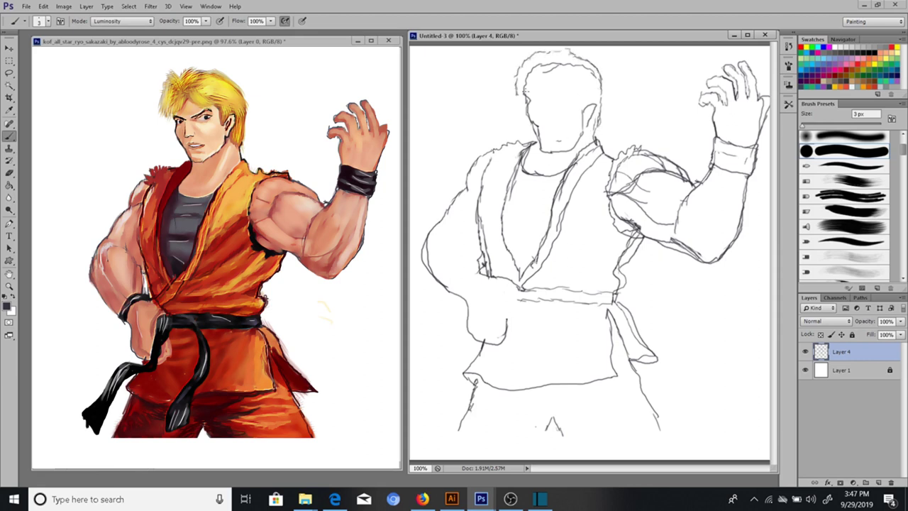
Draw the jawline from chin to ear and add touches by the raised hand and shoulder
key("e")
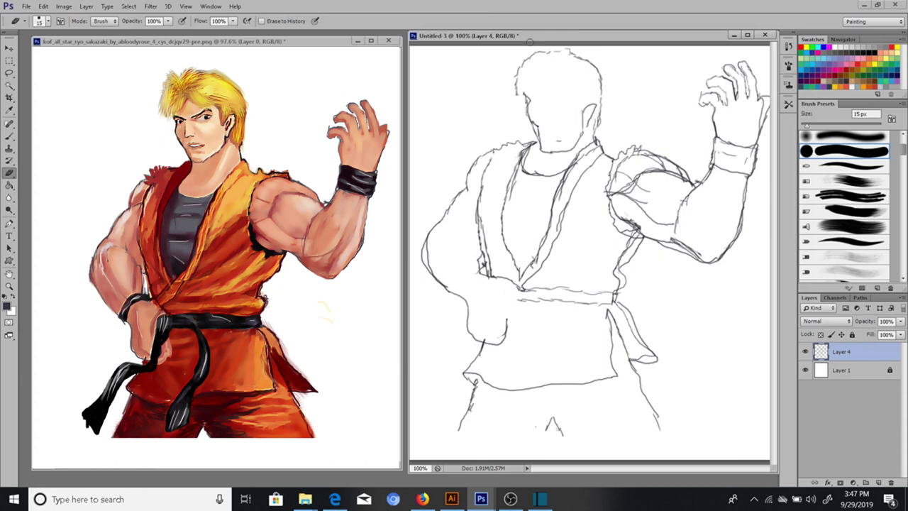
key("b")
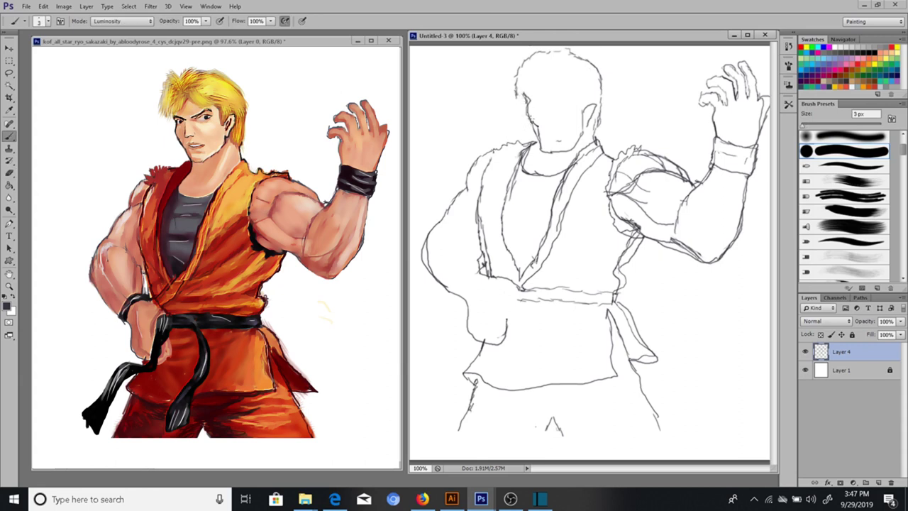
key("e")
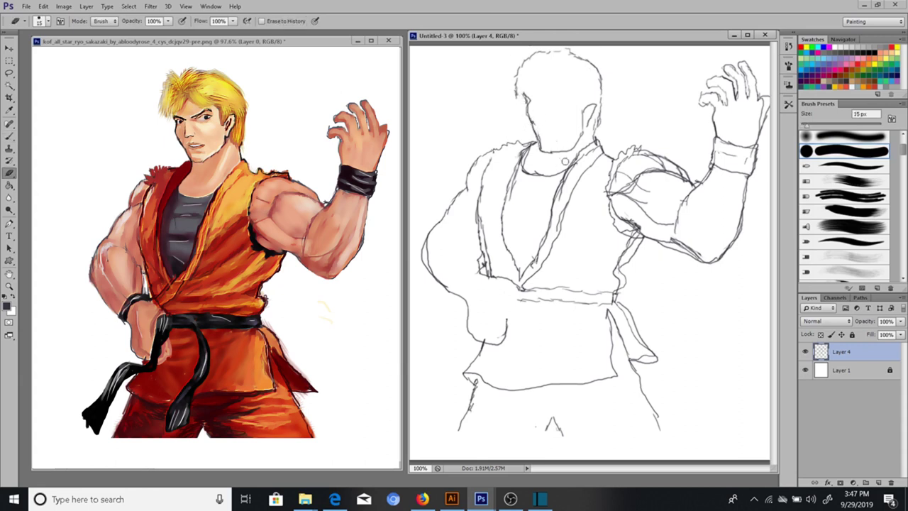
key("b")
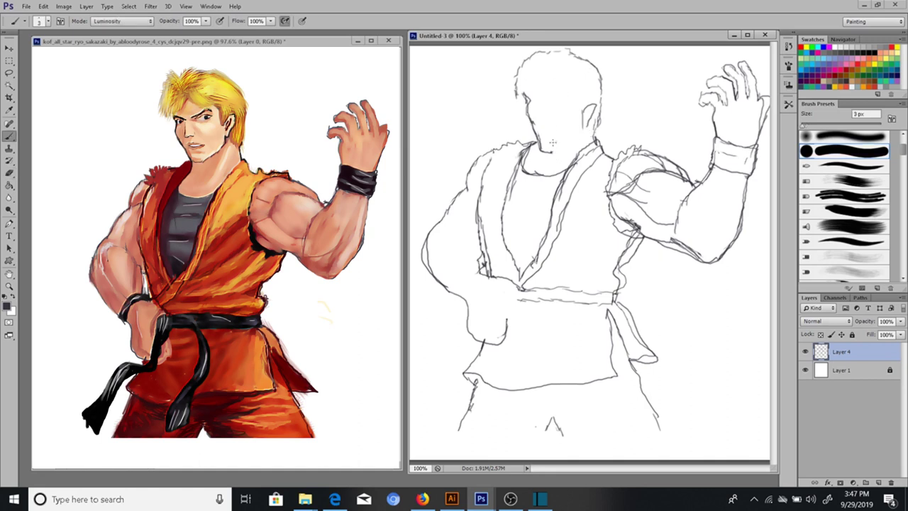
left_click_drag(557, 149, 569, 143)
mouse_move(582, 110)
left_mouse_down()
mouse_move(595, 97)
mouse_move(541, 79)
mouse_move(523, 93)
left_mouse_up()
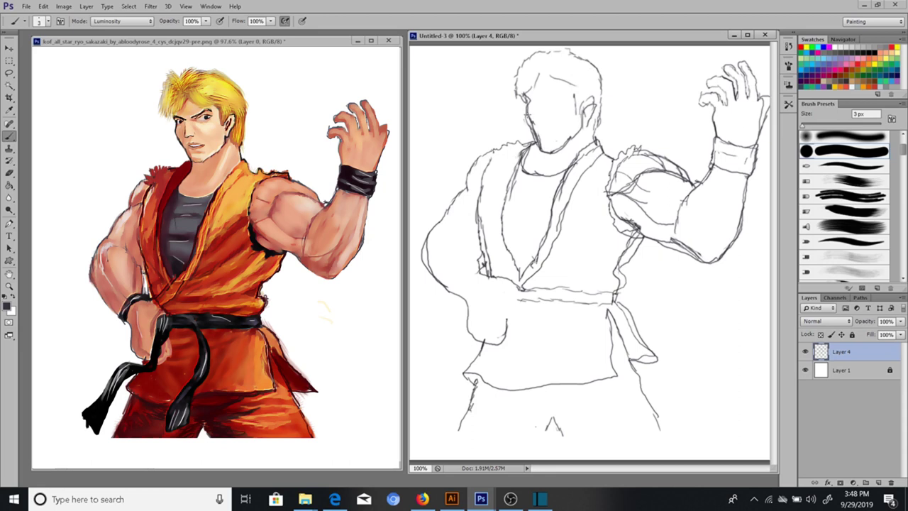
left_click_drag(613, 158, 607, 147)
Cut the lower body onto new Layer 5 using a rectangular pen-path selection
key("p")
left_click(678, 290)
left_click(435, 289)
left_click(441, 431)
left_click(675, 438)
left_click(678, 291)
right_click(577, 303)
left_click(616, 113)
left_click(511, 148)
key("ctrl+shift+j")
Move the lower body down and slightly left to lengthen the torso
key("v")
left_click_drag(529, 311, 529, 219)
key("shift+Down")
key("shift+Down")
key("shift+Down")
key("shift+Down")
key("shift+Down")
key("shift+Down")
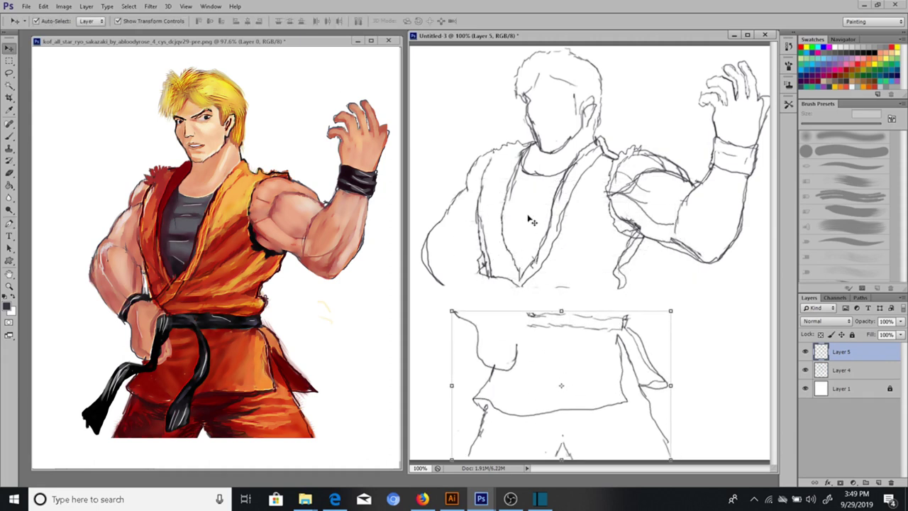
key("Left")
key("Left")
key("Left")
key("Left")
key("Left")
key("Left")
key("Up")
key("Left")
key("Left")
key("Left")
key("Left")
key("Left")
key("Left")
key("b")
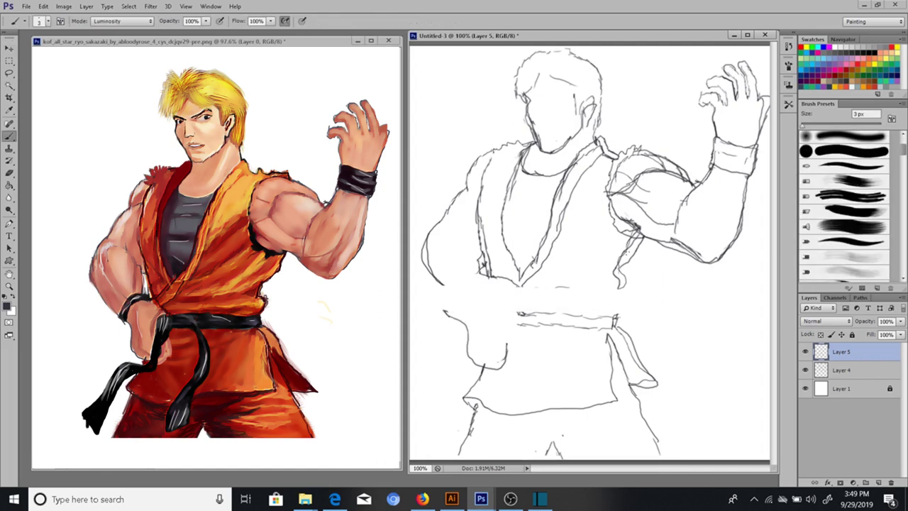
key("e")
key("alt+bracketleft")
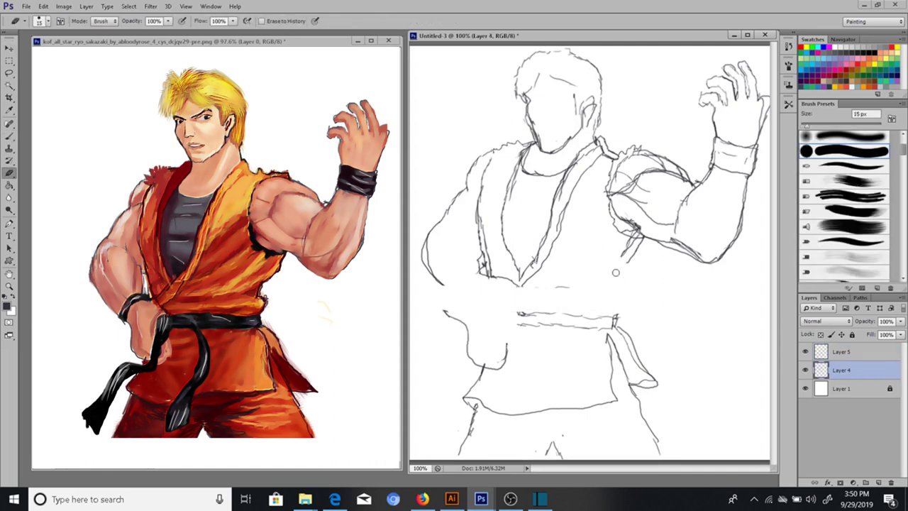
Extend the line below the arm down to the belt
key("b")
mouse_move(622, 274)
left_mouse_down()
mouse_move(619, 298)
mouse_move(671, 394)
mouse_move(632, 383)
left_mouse_up()
key("i")
key("e")
key("alt+bracketright")
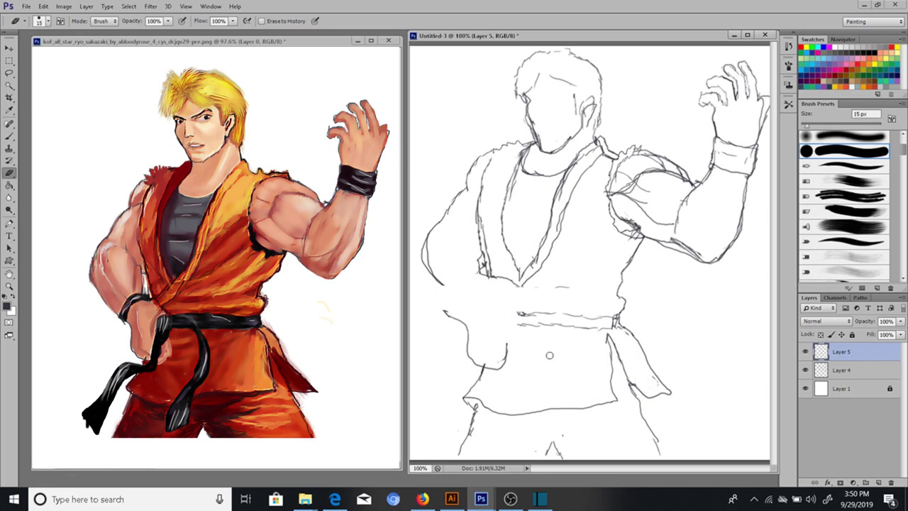
Close the belt sash tip and extend the figure's left side outline
key("b")
left_click_drag(676, 399, 668, 397)
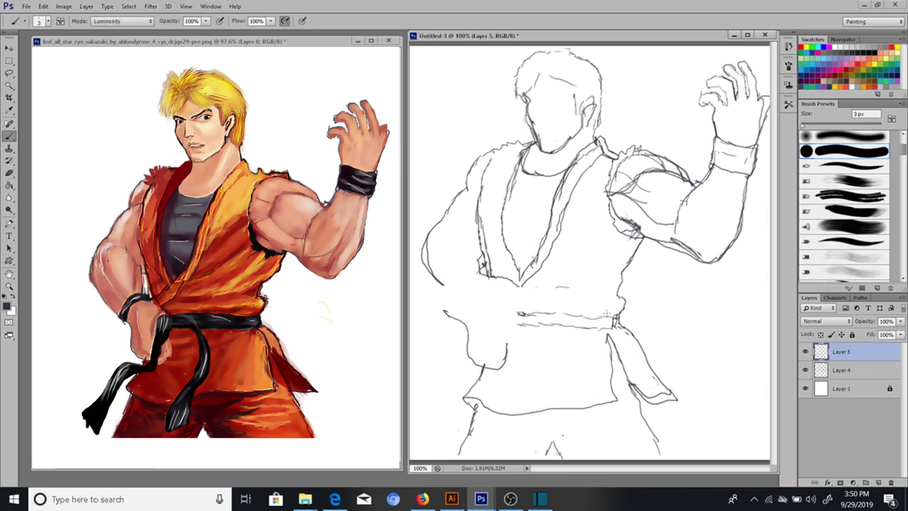
mouse_move(428, 272)
left_mouse_down()
mouse_move(446, 303)
mouse_move(444, 269)
left_mouse_up()
key("r")
key("b")
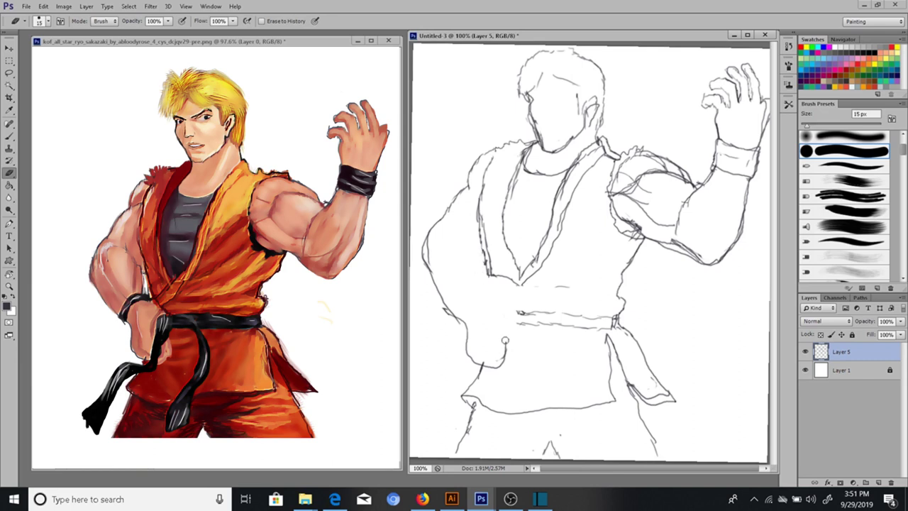
Redraw the hip line, the belt's lower edge and the fist outline
key("b")
left_click_drag(510, 339, 511, 334)
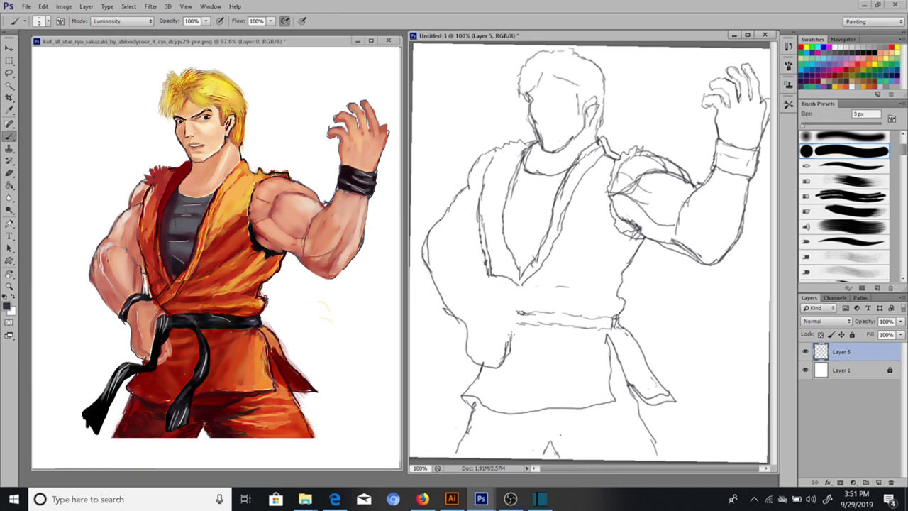
mouse_move(613, 328)
left_mouse_down()
mouse_move(511, 323)
mouse_move(514, 331)
left_mouse_up()
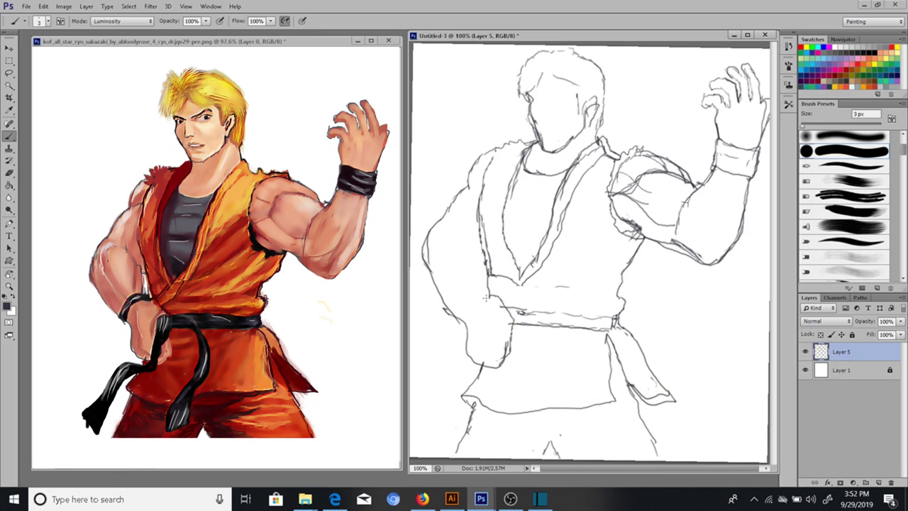
left_click_drag(464, 292, 454, 316)
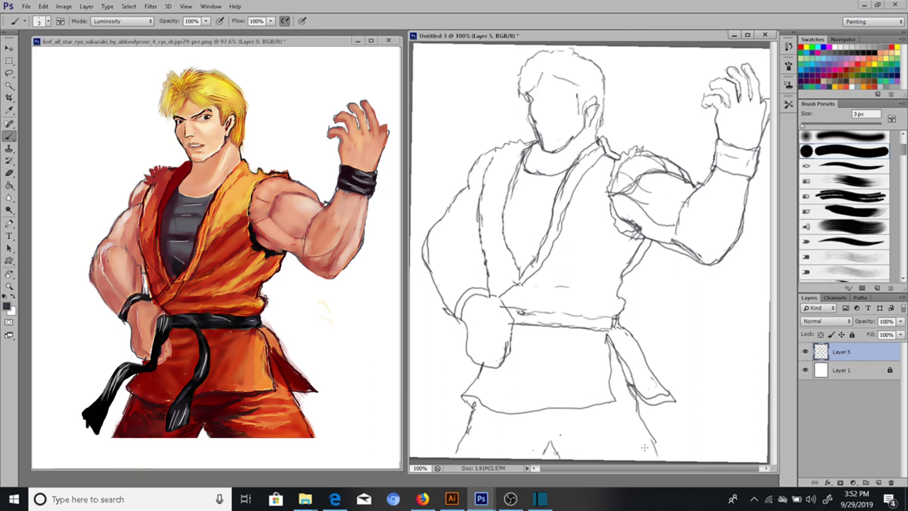
left_click_drag(595, 355, 594, 365)
Redraw the belt knot's right side and erase stray marks around it
key("e")
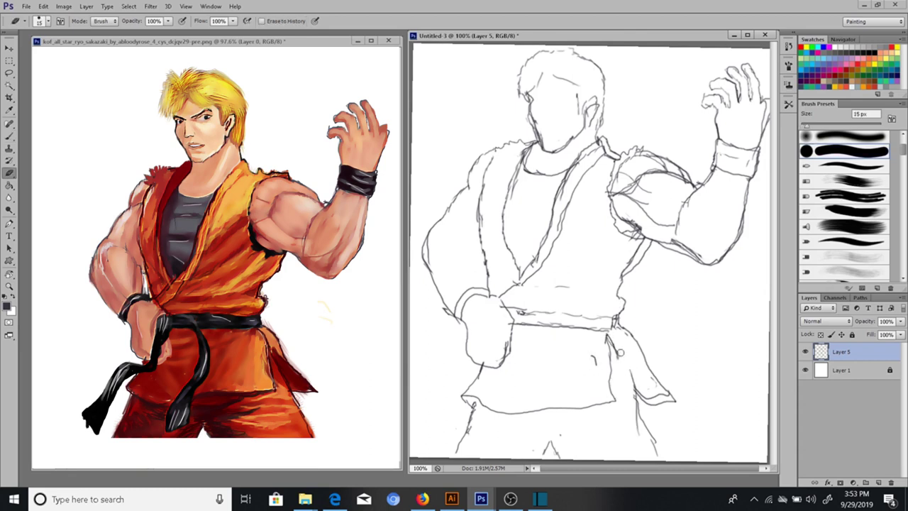
key("b")
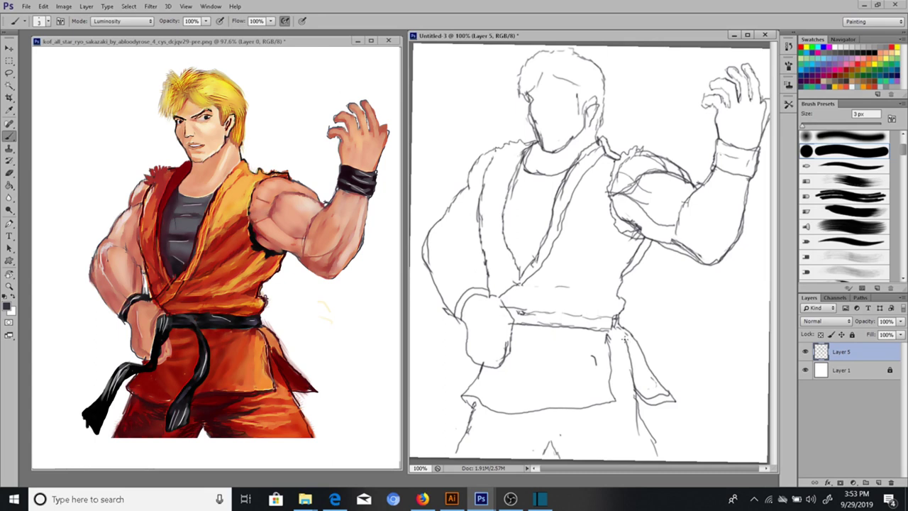
left_click_drag(621, 331, 611, 401)
key("e")
left_click_drag(608, 337, 595, 361)
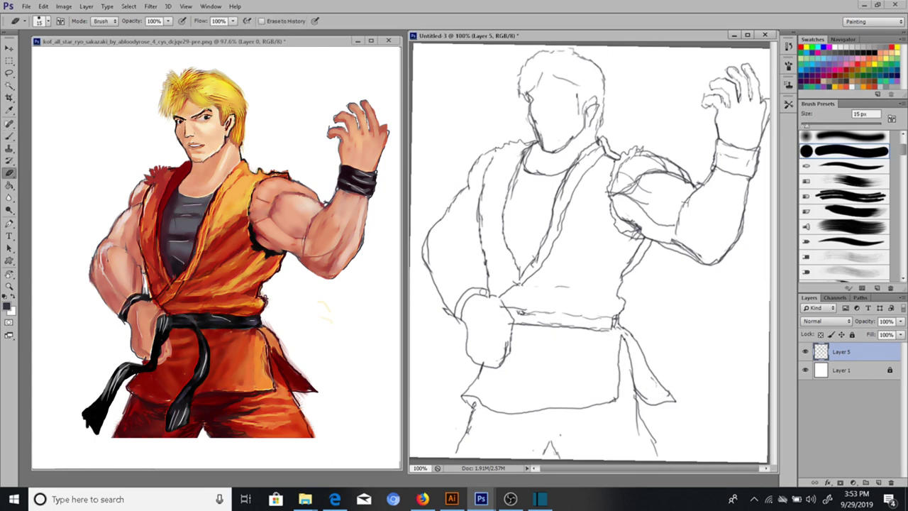
key("b")
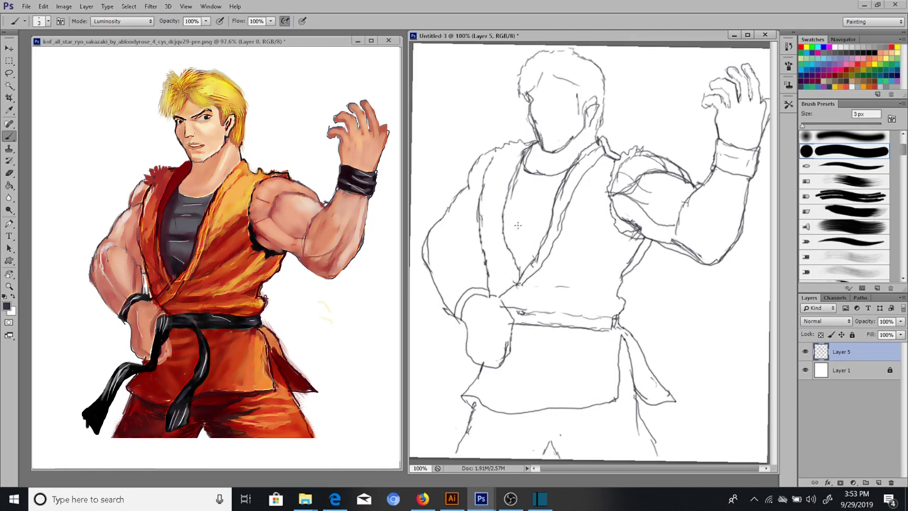
Redraw the left shoulder, the left arm outlines and the belt's top edge
key("e")
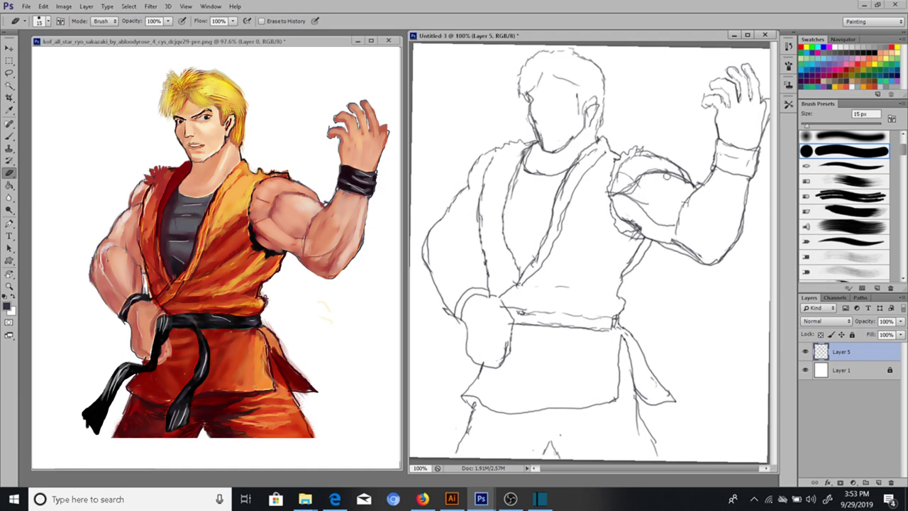
key("b")
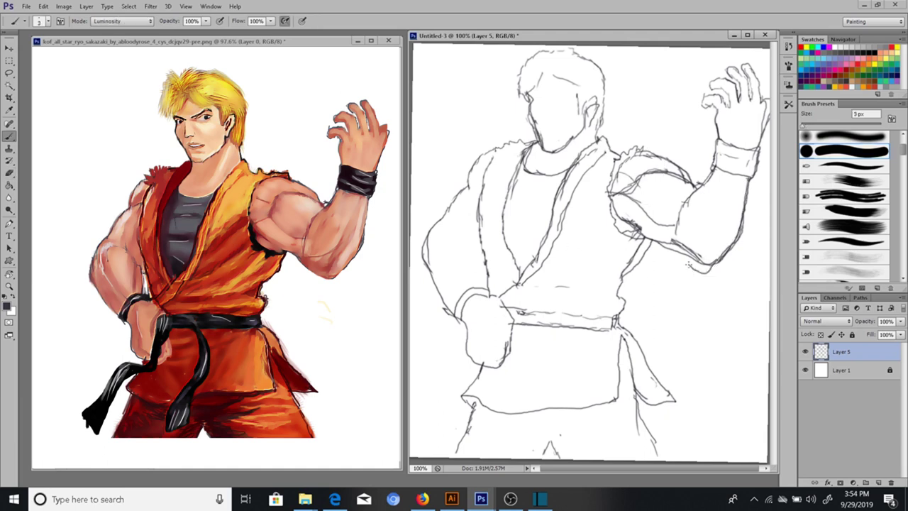
key("e")
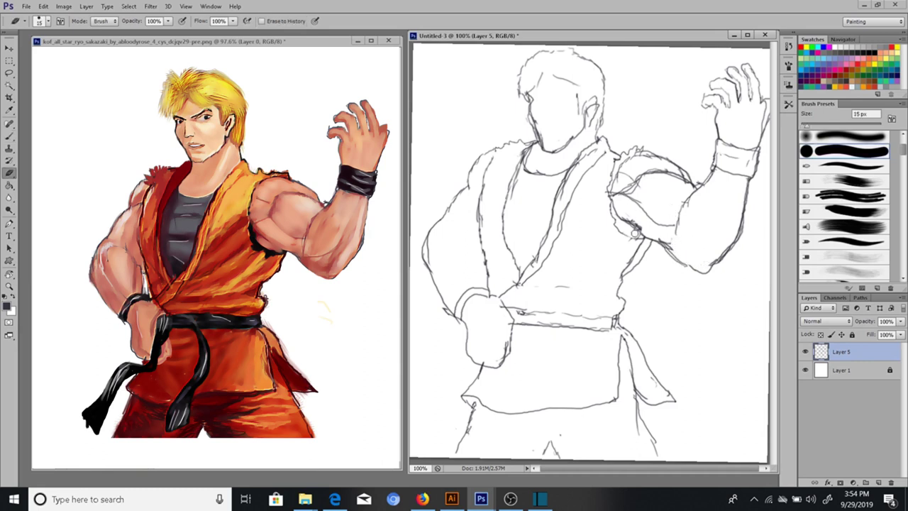
key("b")
left_click_drag(485, 171, 508, 144)
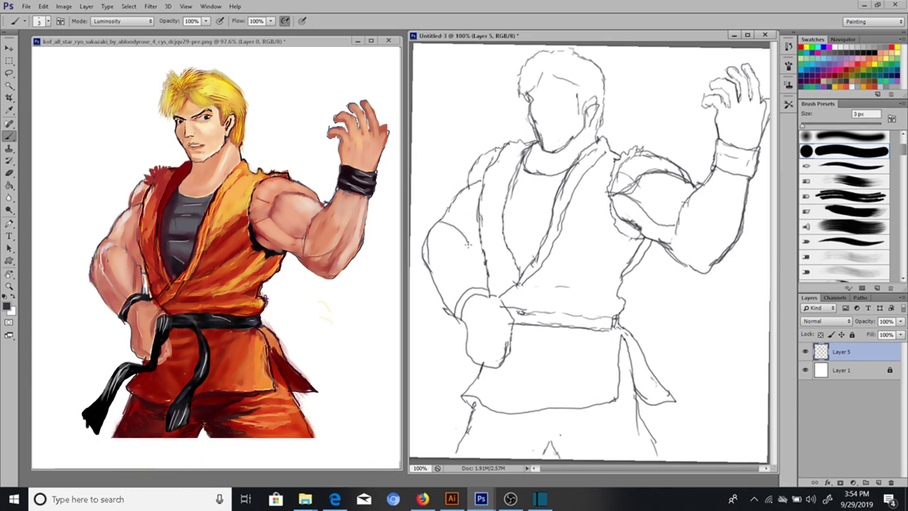
left_click_drag(476, 252, 484, 288)
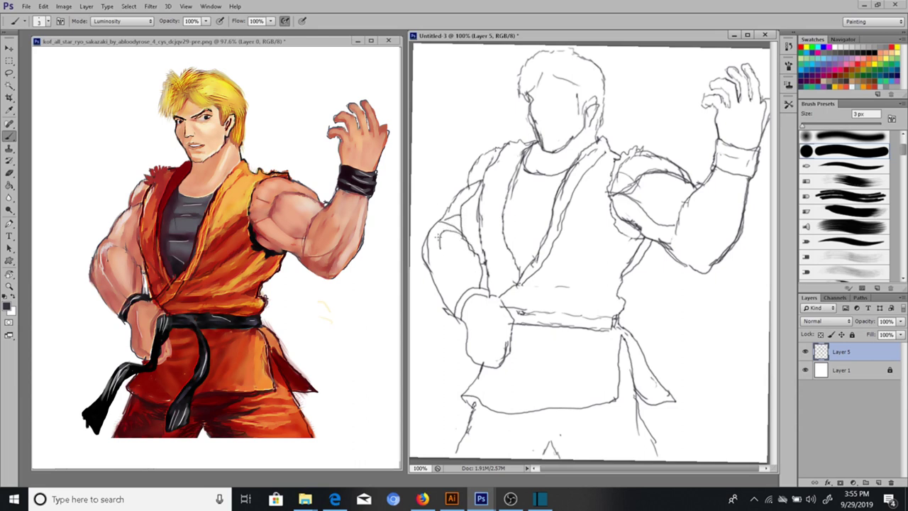
mouse_move(446, 272)
left_mouse_down()
mouse_move(428, 275)
mouse_move(460, 315)
left_mouse_up()
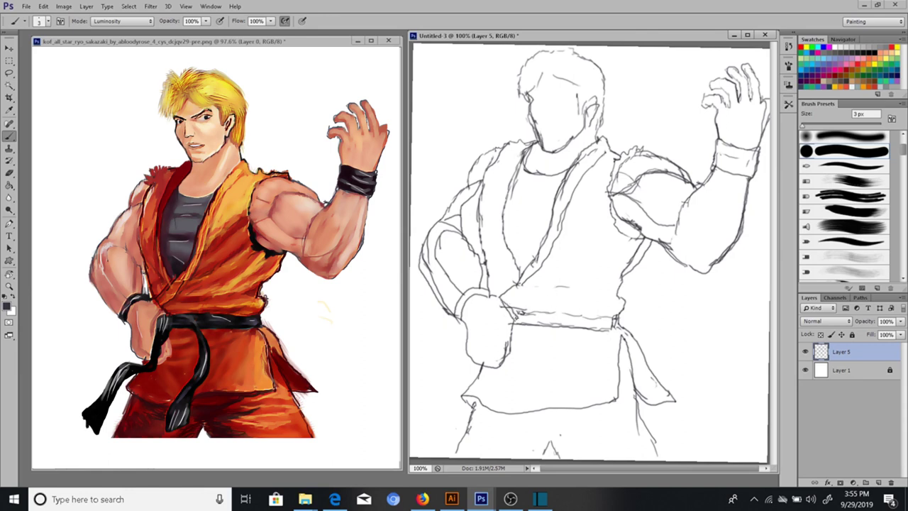
left_click_drag(508, 327, 621, 329)
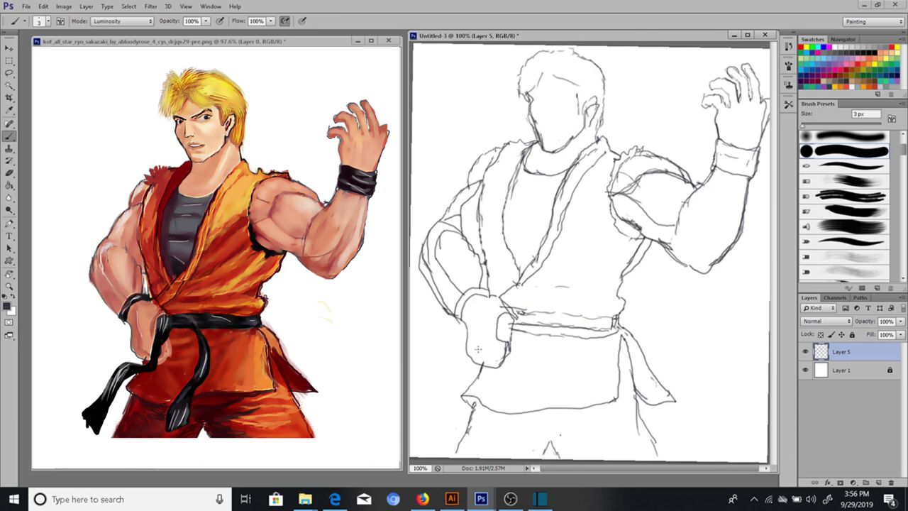
Sample light orange from the reference and paint the shoulder, collar and chest
key("i")
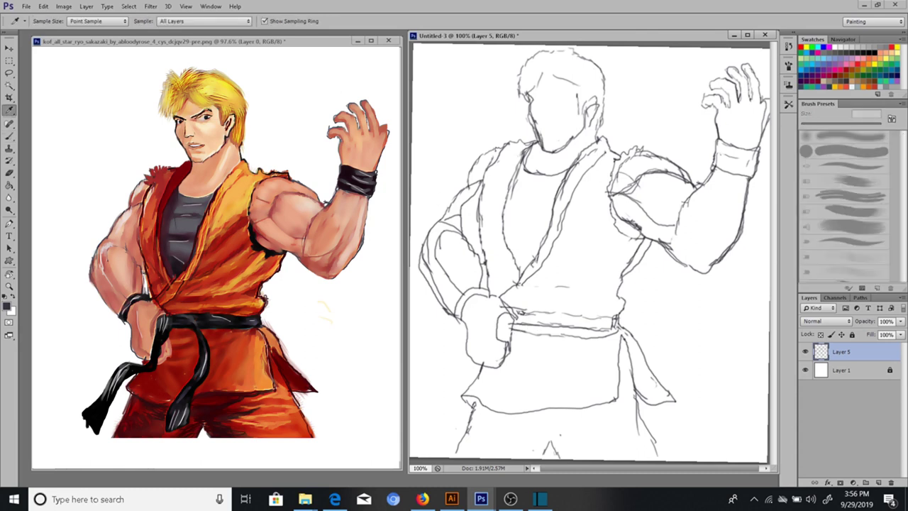
key("b")
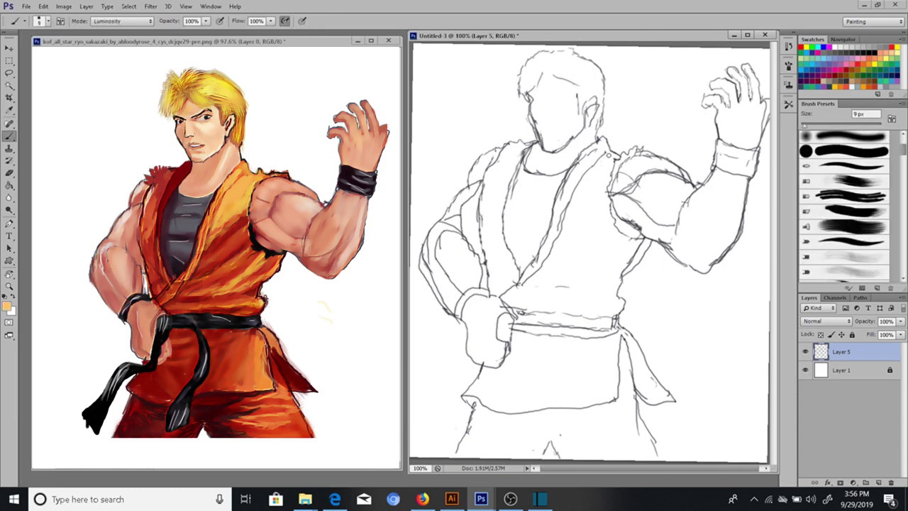
mouse_move(612, 155)
left_mouse_down()
mouse_move(600, 139)
mouse_move(589, 150)
mouse_move(611, 161)
mouse_move(607, 204)
mouse_move(642, 242)
mouse_move(607, 318)
mouse_move(614, 300)
left_mouse_up()
mouse_move(580, 162)
left_mouse_down()
mouse_move(552, 247)
mouse_move(530, 275)
mouse_move(596, 170)
mouse_move(576, 200)
mouse_move(584, 188)
mouse_move(561, 273)
mouse_move(608, 237)
mouse_move(580, 256)
mouse_move(568, 298)
mouse_move(603, 302)
mouse_move(526, 309)
mouse_move(552, 299)
mouse_move(594, 310)
mouse_move(517, 308)
left_mouse_up()
key("bracketright")
key("bracketright")
key("bracketright")
key("bracketleft")
key("bracketleft")
key("bracketleft")
mouse_move(513, 152)
left_mouse_down()
mouse_move(519, 160)
mouse_move(495, 240)
mouse_move(511, 289)
mouse_move(499, 264)
mouse_move(491, 291)
mouse_move(487, 238)
mouse_move(498, 180)
mouse_move(496, 216)
mouse_move(486, 170)
mouse_move(515, 148)
mouse_move(489, 182)
mouse_move(523, 145)
left_mouse_up()
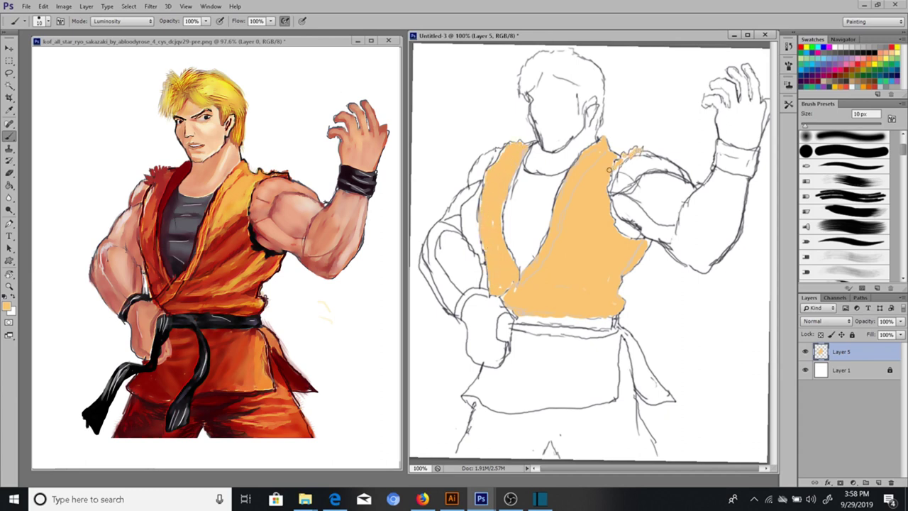
Fill the vest's bottom edge, then shade the vest shoulder darker orange in Normal mode
left_click_drag(583, 318, 534, 315)
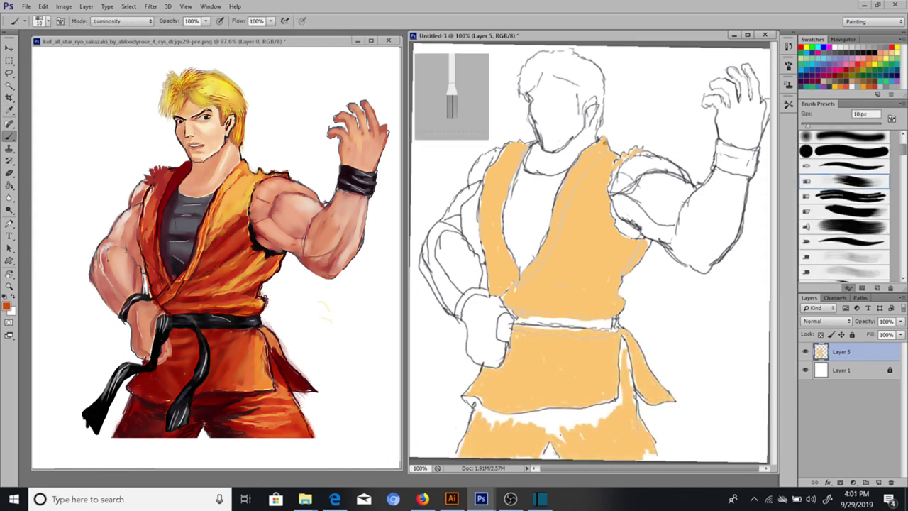
left_click(120, 21)
mouse_move(600, 142)
left_mouse_down()
mouse_move(590, 206)
mouse_move(596, 186)
mouse_move(573, 227)
left_mouse_up()
left_click(523, 147, "alt")
left_click_drag(585, 163, 568, 195)
left_click_drag(561, 234, 565, 186)
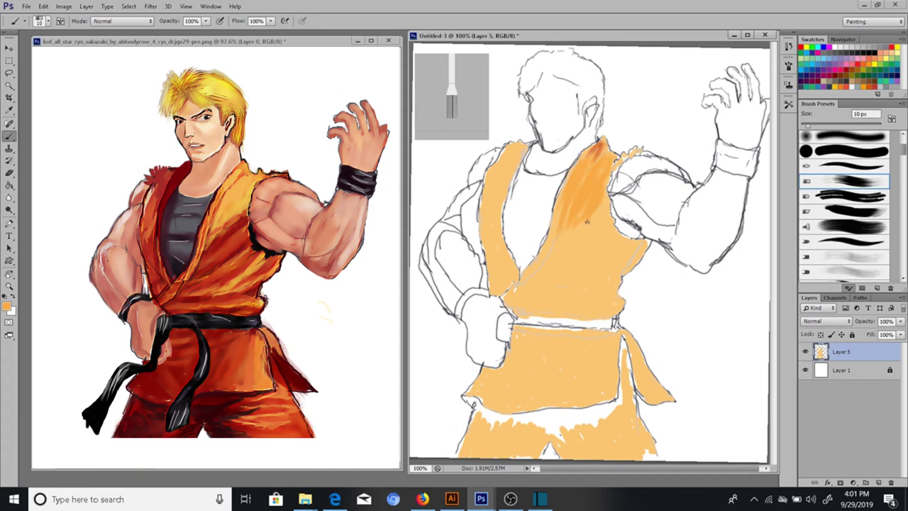
Lay a dark orange diagonal stroke on the vest shoulder, clearing an accidental selection
left_click(597, 149, "alt")
left_click_drag(604, 189, 556, 237)
key("ctrl+a")
key("ctrl+d")
With a 30 px brush, paint dark red-orange diagonally across the vest chest
key("bracketright")
key("bracketright")
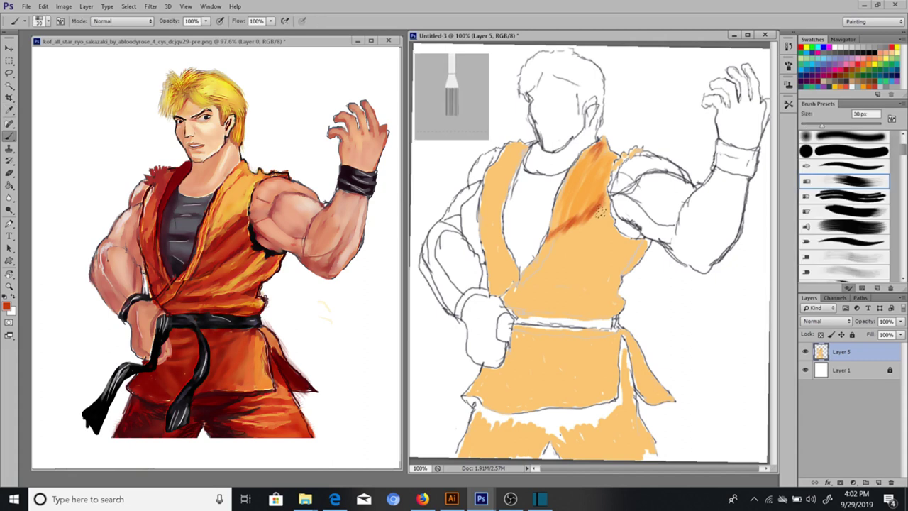
left_click_drag(599, 211, 551, 259)
left_click_drag(568, 220, 537, 287)
left_click_drag(603, 230, 560, 286)
mouse_move(611, 245)
left_mouse_down()
mouse_move(591, 307)
mouse_move(543, 301)
left_mouse_up()
left_click_drag(559, 268, 513, 310)
left_click_drag(570, 293, 522, 315)
left_click_drag(639, 153, 514, 312)
left_click_drag(603, 185, 624, 280)
Deepen the vest chest, right edge and top-right shoulder with red Overlay strokes
left_click(234, 369, "alt")
left_click(121, 21)
left_click(107, 147)
left_click_drag(550, 210, 513, 301)
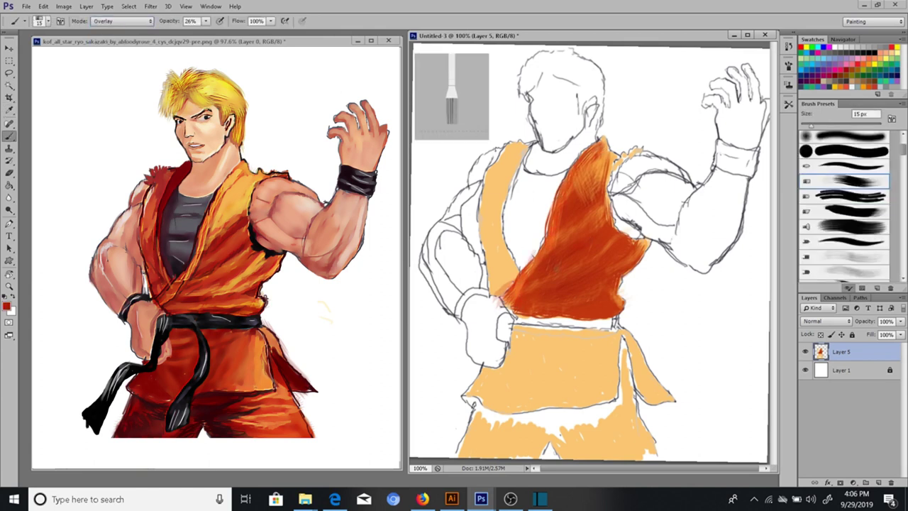
left_click_drag(646, 245, 602, 282)
mouse_move(613, 142)
left_mouse_down()
mouse_move(609, 157)
mouse_move(608, 138)
left_mouse_up()
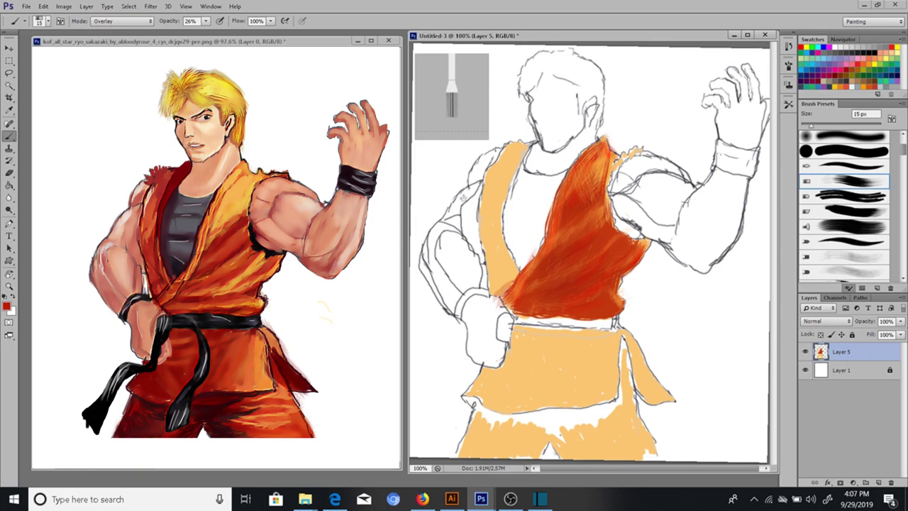
Back in Normal mode, shade the left vest strap in darker orange
key("shift+alt+n")
left_click_drag(525, 145, 496, 226)
left_click_drag(501, 177, 499, 272)
left_click_drag(497, 227, 503, 289)
mouse_move(488, 253)
left_mouse_down()
mouse_move(486, 201)
mouse_move(506, 161)
left_mouse_up()
At 100% brush opacity, darken the top and length of the left vest strap
left_click_drag(206, 21, 245, 32)
left_click_drag(513, 149, 497, 185)
left_click_drag(510, 150, 503, 193)
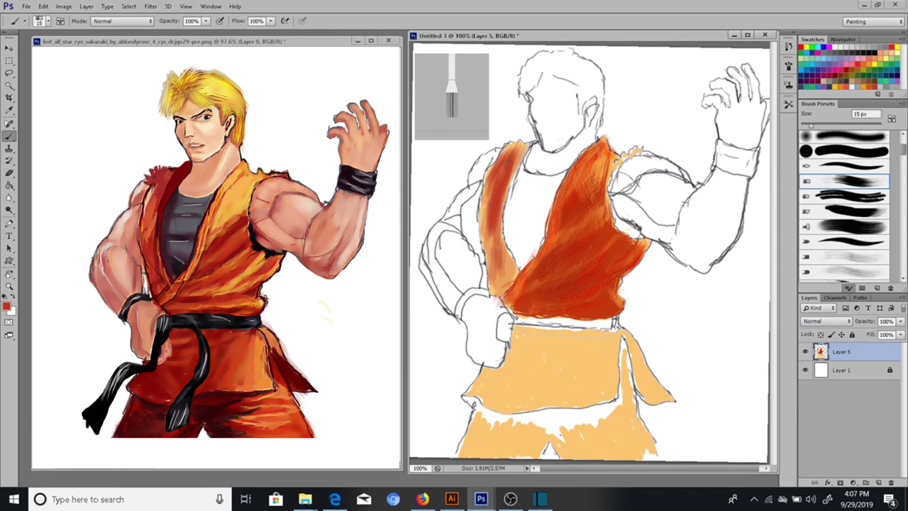
left_click_drag(503, 234, 506, 291)
left_click_drag(508, 257, 496, 295)
mouse_move(484, 241)
left_mouse_down()
mouse_move(485, 179)
mouse_move(501, 281)
left_mouse_up()
Shade the skirt's lower edge and right side on a new Layer 6, then reselect Layer 5
left_click(567, 355, "alt")
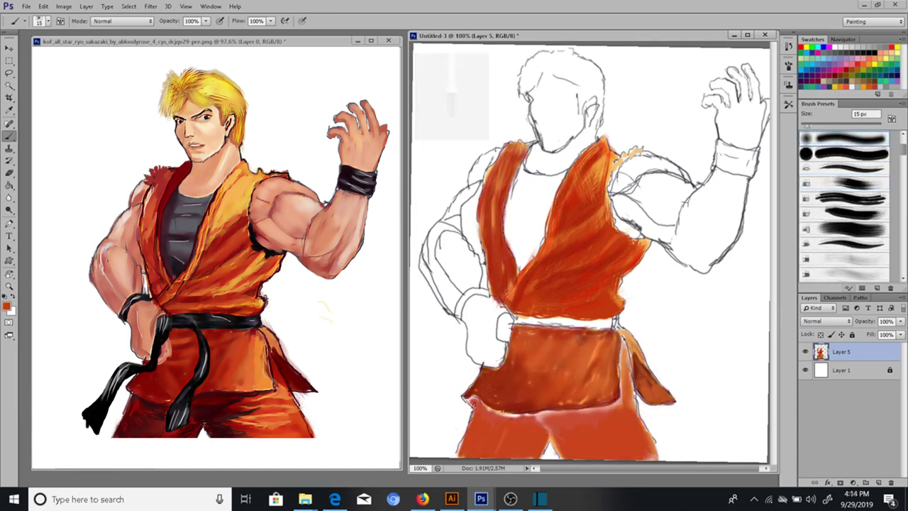
left_click(878, 482)
mouse_move(616, 387)
left_mouse_down()
mouse_move(540, 413)
mouse_move(482, 409)
left_mouse_up()
mouse_move(620, 345)
left_mouse_down()
mouse_move(622, 382)
mouse_move(636, 406)
left_mouse_up()
double_click(821, 352)
left_click(580, 118)
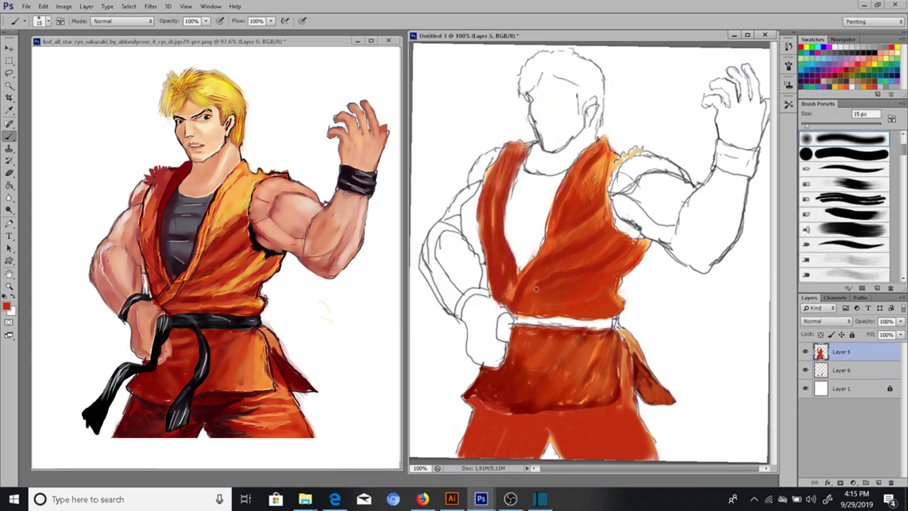
Start grey on the shirt on a new Layer 7 below Layer 5, with a hard round tip
left_click(868, 483)
key("i")
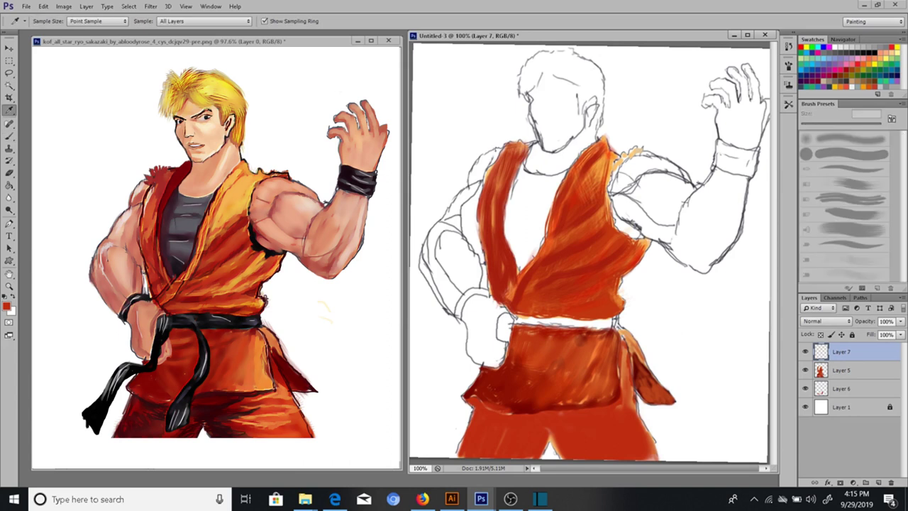
key("b")
mouse_move(520, 169)
left_mouse_down()
mouse_move(538, 200)
mouse_move(508, 221)
mouse_move(515, 266)
mouse_move(546, 187)
mouse_move(572, 173)
mouse_move(520, 172)
left_mouse_up()
key("ctrl+bracketleft")
key("period")
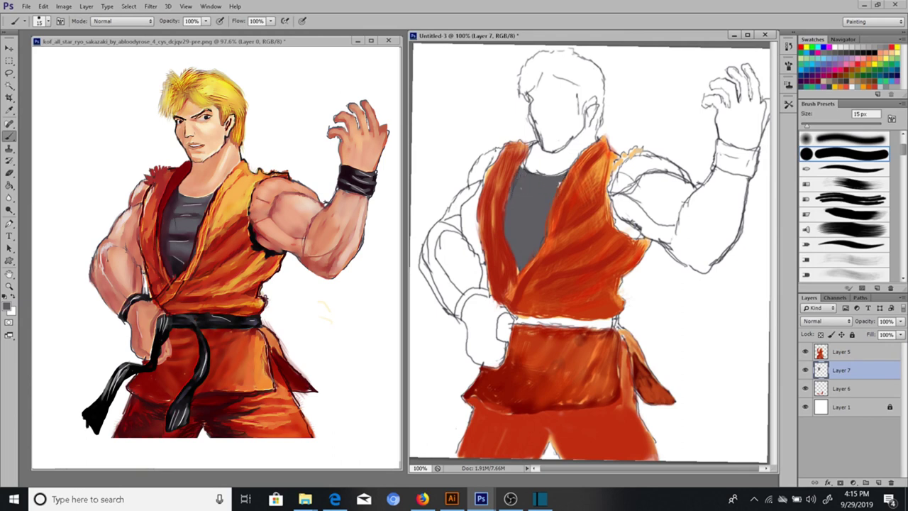
Paint grey on both wristbands and the belt with an 8 px brush, ending on Layer 5
mouse_move(726, 171)
left_mouse_down()
mouse_move(738, 149)
mouse_move(738, 166)
mouse_move(755, 147)
mouse_move(719, 139)
mouse_move(720, 169)
mouse_move(726, 147)
mouse_move(751, 171)
left_mouse_up()
key("bracketleft")
key("bracketleft")
key("bracketleft")
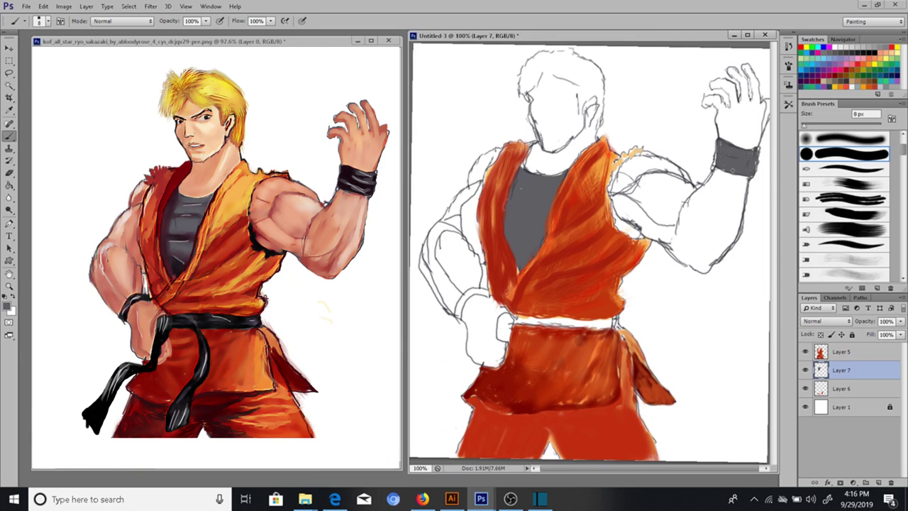
mouse_move(488, 290)
left_mouse_down()
mouse_move(461, 301)
mouse_move(457, 321)
left_mouse_up()
mouse_move(617, 320)
left_mouse_down()
mouse_move(505, 319)
mouse_move(500, 341)
mouse_move(525, 320)
left_mouse_up()
key("alt+bracketright")
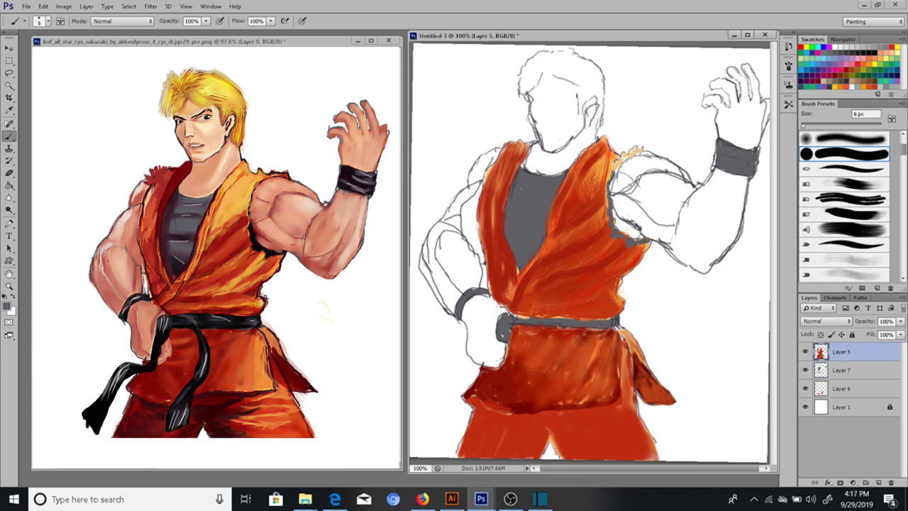
key("alt+bracketleft")
key("ctrl+a")
key("ctrl+d")
key("alt+bracketright")
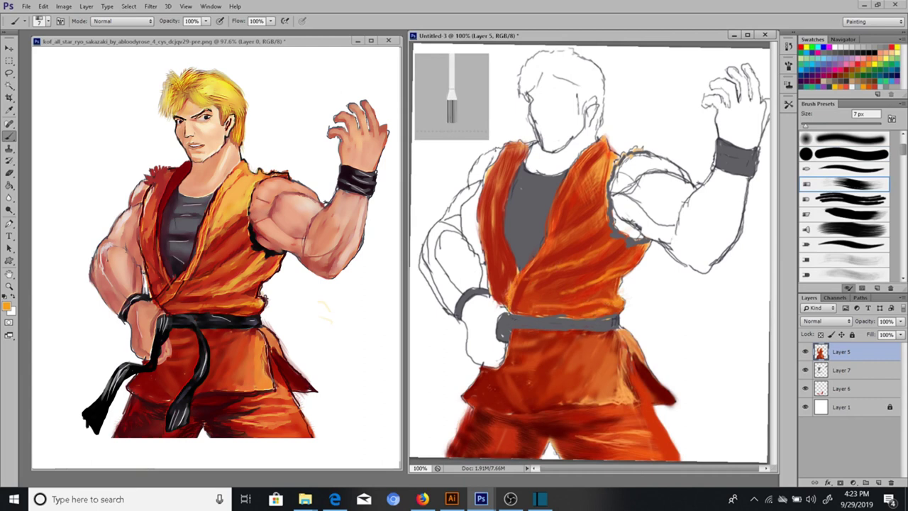
Paint the full belt black with a 7 px brush
left_click(591, 303, "alt")
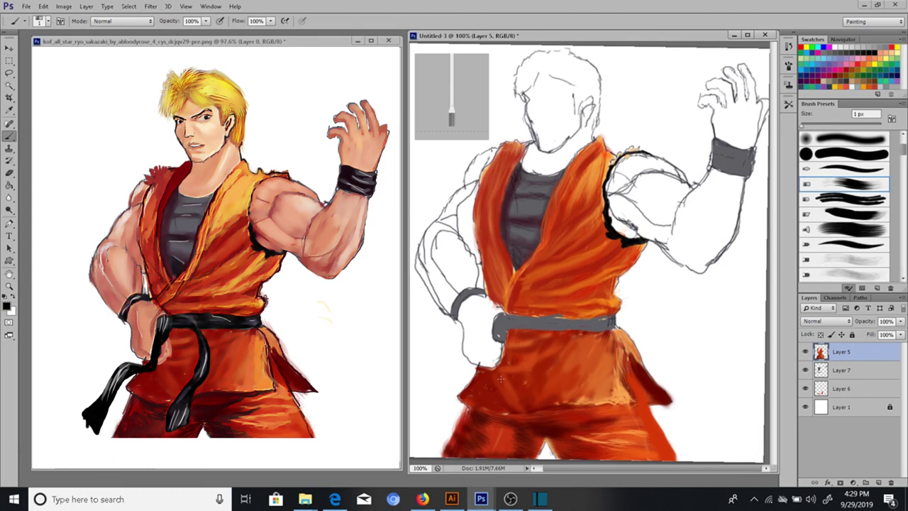
scroll(539, 362, "up", 1)
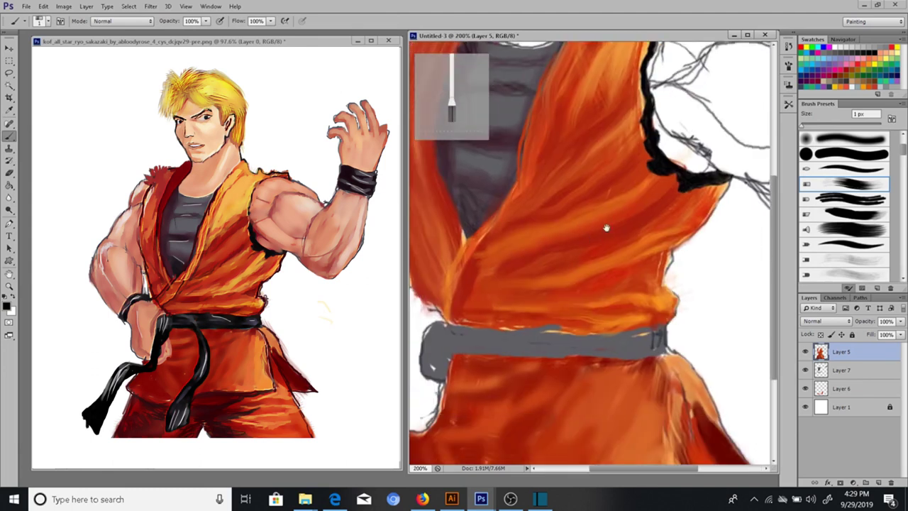
key("]")
key("]")
key("]")
left_click_drag(689, 277, 667, 282)
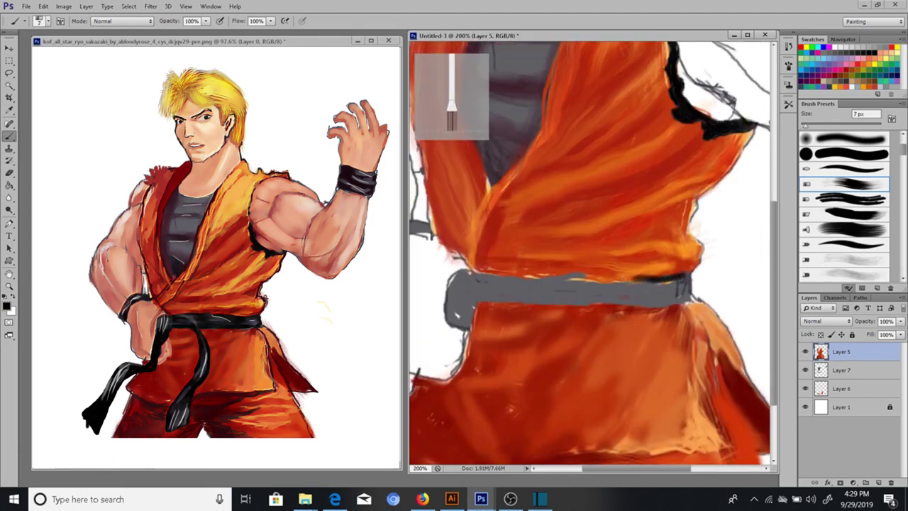
mouse_move(692, 282)
left_mouse_down()
mouse_move(642, 298)
mouse_move(536, 282)
left_mouse_up()
mouse_move(601, 288)
left_mouse_down()
mouse_move(541, 303)
mouse_move(488, 278)
mouse_move(463, 287)
mouse_move(489, 281)
left_mouse_up()
left_click_drag(468, 284, 551, 259)
mouse_move(553, 241)
left_mouse_down()
mouse_move(538, 272)
mouse_move(565, 292)
mouse_move(583, 284)
left_mouse_up()
On new Layer 8, draw the two hanging black belt ends below the knot
key("ctrl+shift+alt+n")
key("ctrl+minus")
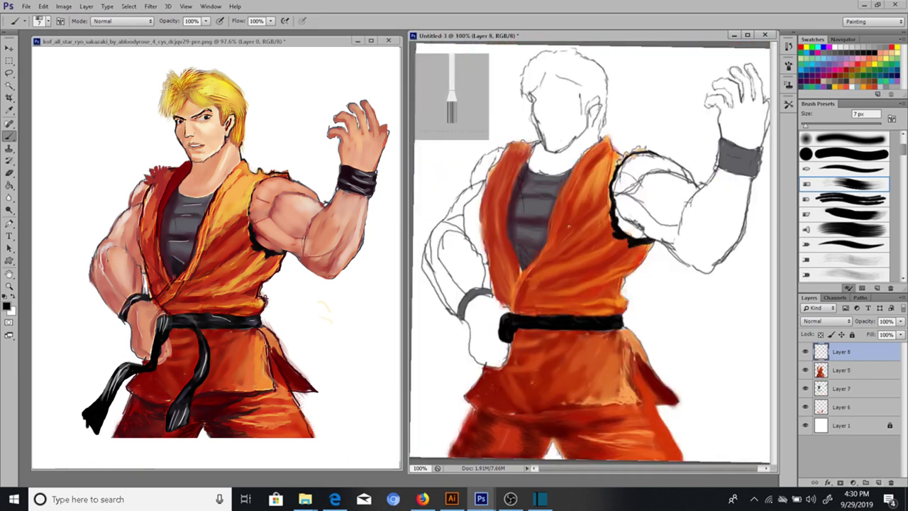
left_click_drag(525, 314, 583, 316)
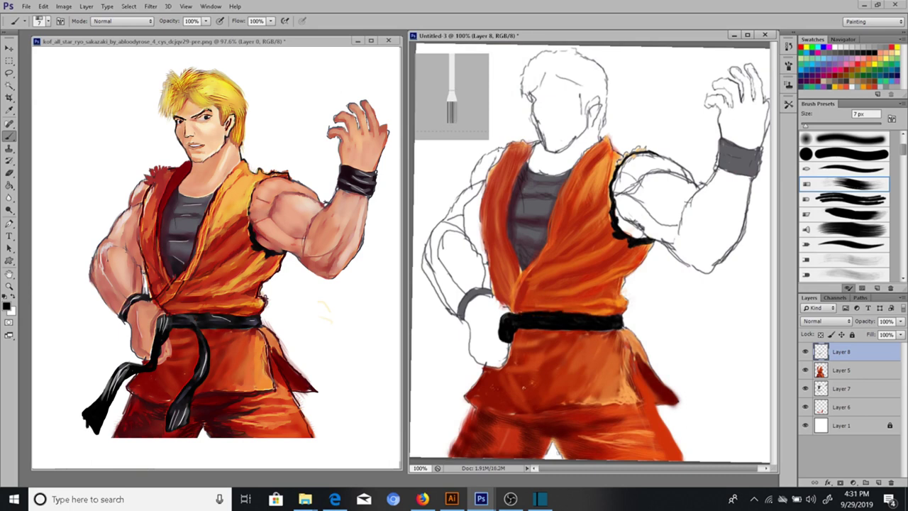
mouse_move(550, 335)
left_mouse_down()
mouse_move(522, 417)
mouse_move(536, 442)
mouse_move(560, 376)
mouse_move(555, 335)
mouse_move(551, 393)
mouse_move(516, 445)
left_mouse_up()
mouse_move(500, 333)
left_mouse_down()
mouse_move(495, 366)
mouse_move(455, 374)
mouse_move(413, 428)
mouse_move(443, 418)
mouse_move(486, 376)
left_mouse_up()
mouse_move(497, 334)
left_mouse_down()
mouse_move(504, 364)
mouse_move(446, 396)
mouse_move(426, 440)
left_mouse_up()
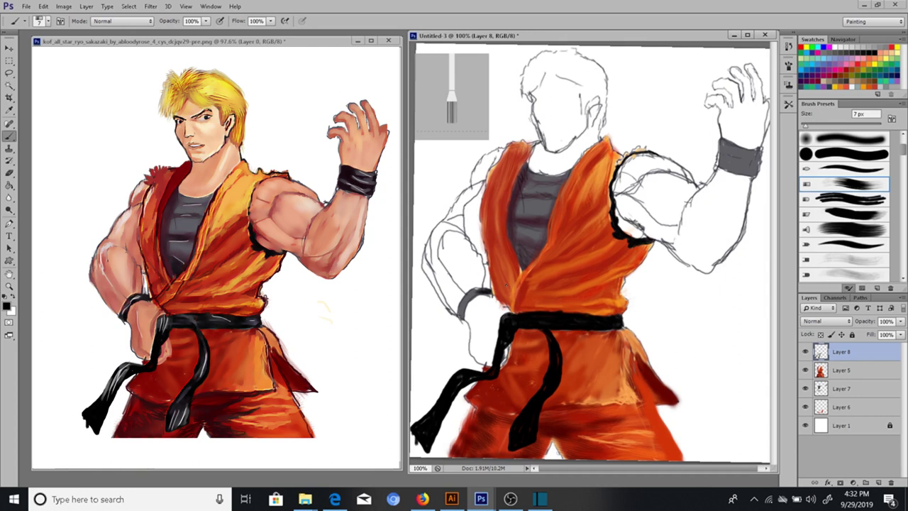
scroll(561, 286, "up", 1)
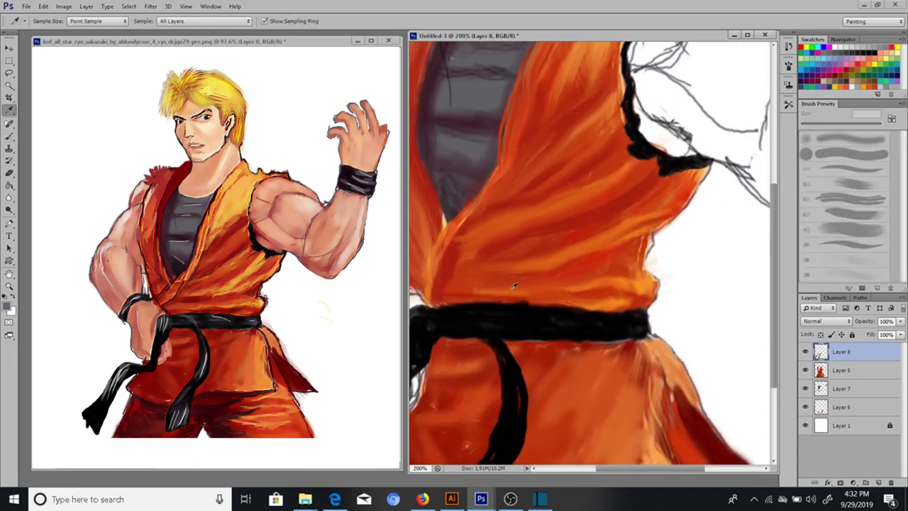
Add light grey highlights along the black belt and its hanging end
mouse_move(647, 316)
left_mouse_down()
mouse_move(603, 335)
mouse_move(583, 325)
left_mouse_up()
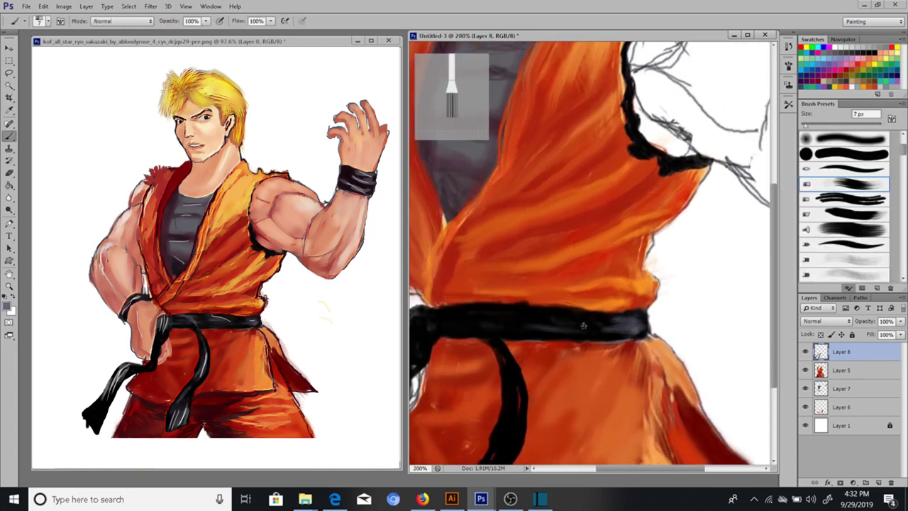
left_click_drag(433, 327, 490, 284)
left_click_drag(497, 425, 585, 328)
mouse_move(618, 358)
left_mouse_down()
mouse_move(603, 425)
mouse_move(586, 436)
left_mouse_up()
mouse_move(635, 337)
left_mouse_down()
mouse_move(582, 397)
mouse_move(603, 429)
left_mouse_up()
key("alt")
left_click_drag(614, 391, 592, 434)
Highlight the hanging belt end up to the knot and around the knot
mouse_move(662, 250)
left_mouse_down()
mouse_move(626, 285)
mouse_move(609, 347)
left_mouse_up()
left_click_drag(616, 200, 597, 236)
left_click_drag(602, 203, 567, 201)
left_click_drag(612, 225, 571, 213)
mouse_move(518, 234)
left_mouse_down()
mouse_move(553, 213)
mouse_move(596, 206)
left_mouse_up()
left_click_drag(555, 290, 489, 333)
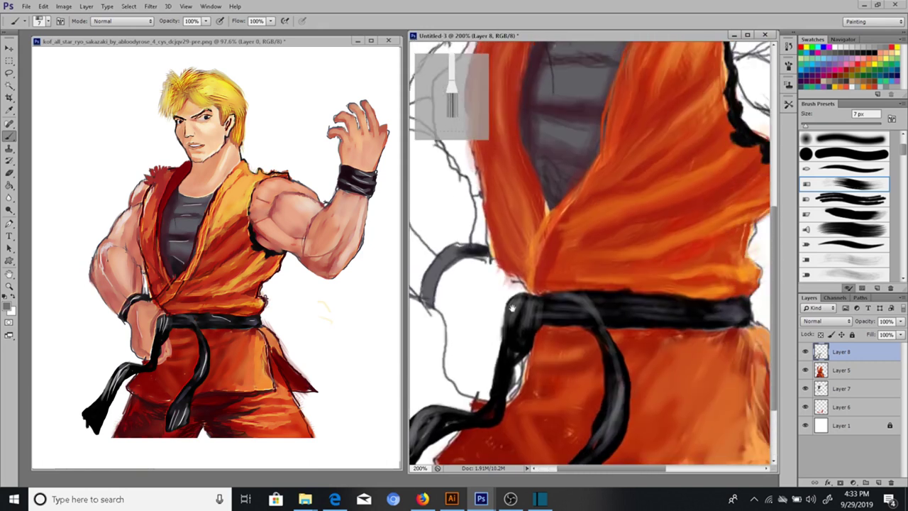
Sample black from the belt and repaint a stray grey stroke and the knot area
left_click_drag(753, 192, 660, 341)
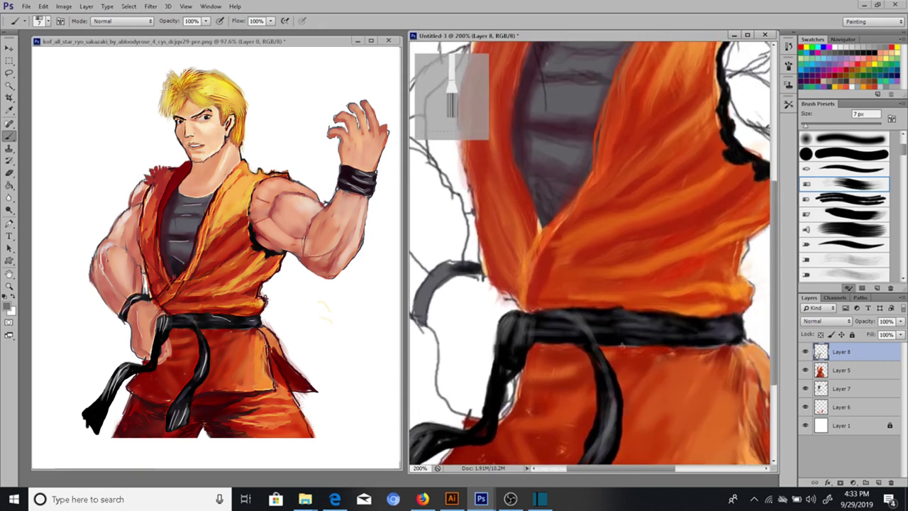
key("alt")
left_click(547, 314, "alt")
left_click_drag(547, 315, 626, 300)
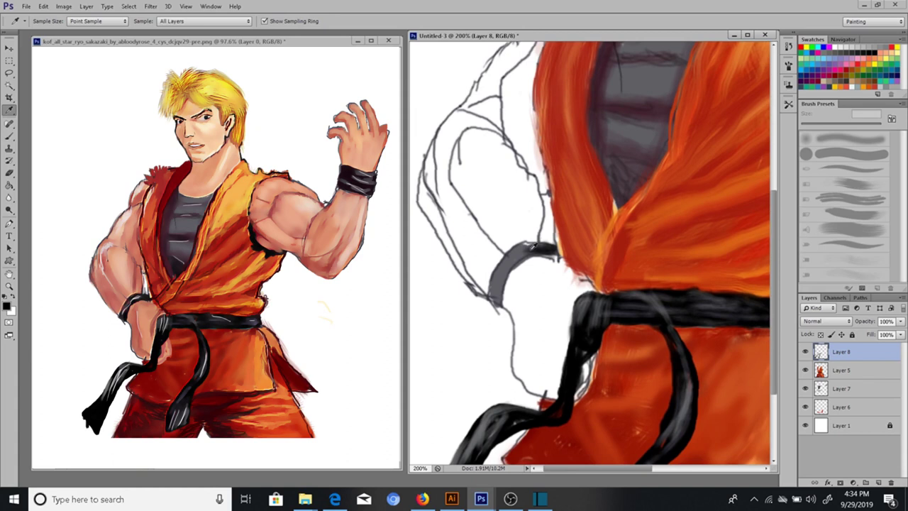
key("b")
mouse_move(537, 246)
left_mouse_down()
mouse_move(491, 288)
mouse_move(493, 304)
mouse_move(561, 254)
mouse_move(540, 239)
left_mouse_up()
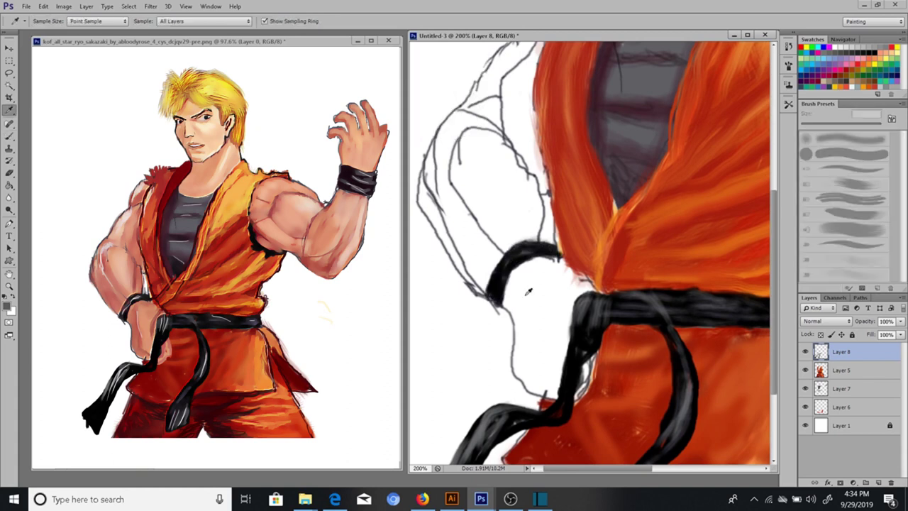
left_click_drag(511, 272, 485, 285)
scroll(484, 285, "up", 4)
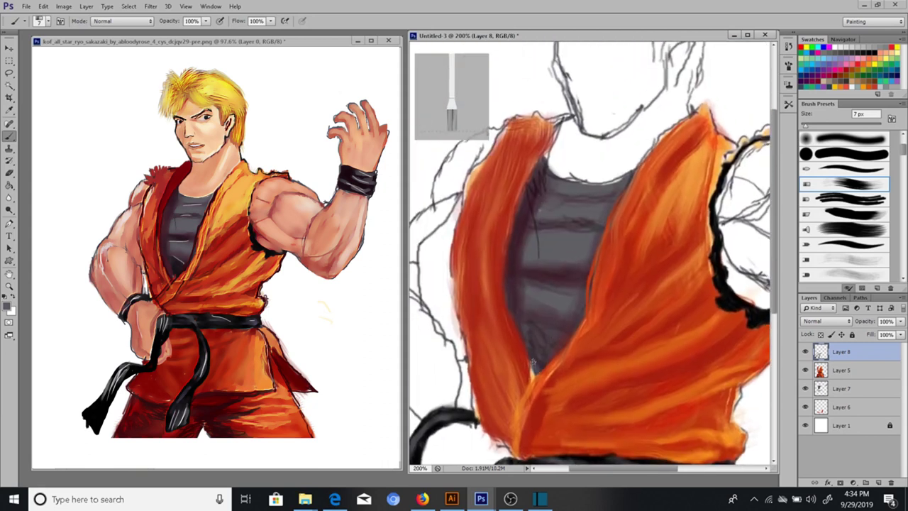
Shade the grey shirt on Layer 7 using Multiply brush blending
left_click(806, 389)
left_click(841, 388)
left_click(841, 351)
left_click(121, 20)
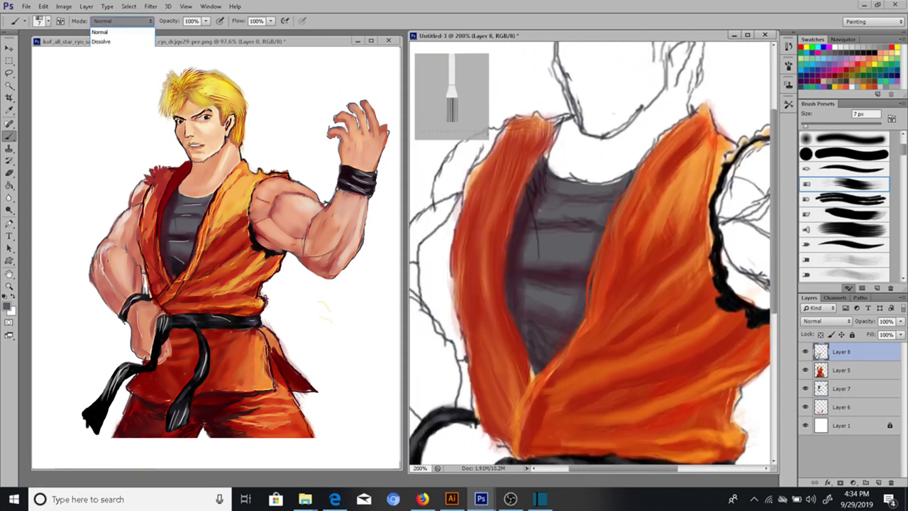
left_click(106, 81)
left_click(841, 388)
left_click_drag(527, 340, 565, 332)
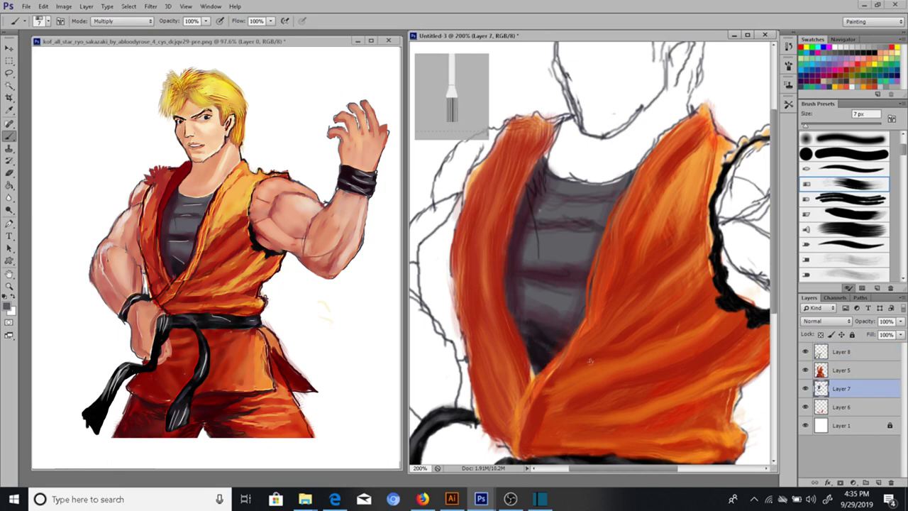
left_click_drag(525, 274, 564, 283)
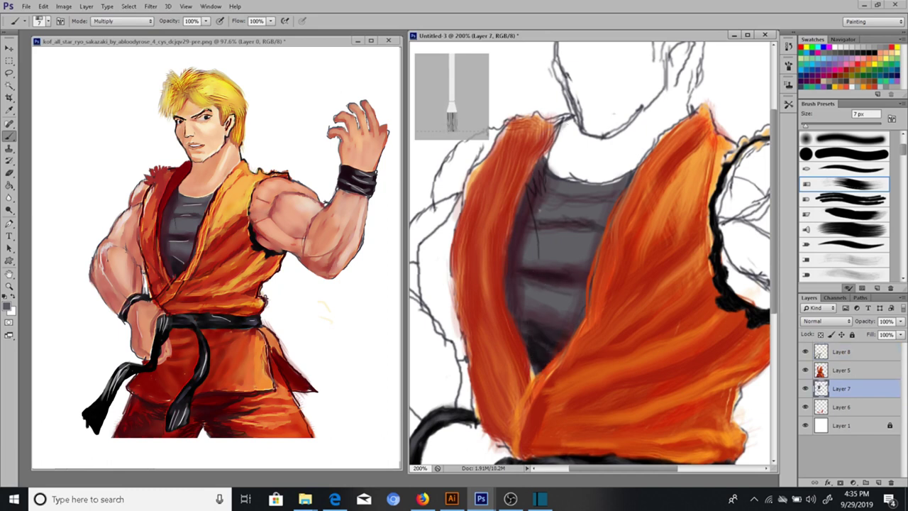
mouse_move(513, 234)
left_mouse_down()
mouse_move(520, 331)
mouse_move(538, 371)
left_mouse_up()
In Normal mode, add red strokes at the collar and dark red on the lower pant leg
left_click(479, 212, "alt")
left_click(121, 21)
left_click_drag(572, 121, 555, 139)
left_click_drag(565, 104, 555, 122)
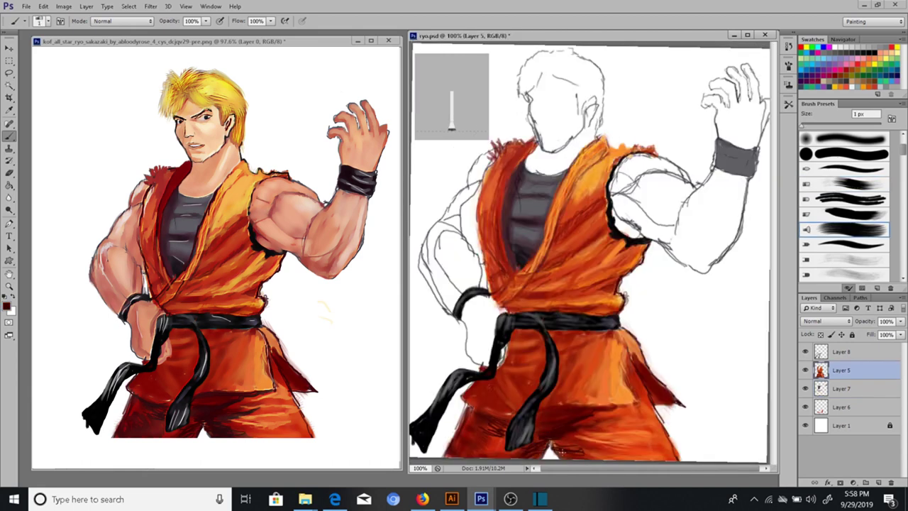
left_click_drag(555, 447, 564, 440)
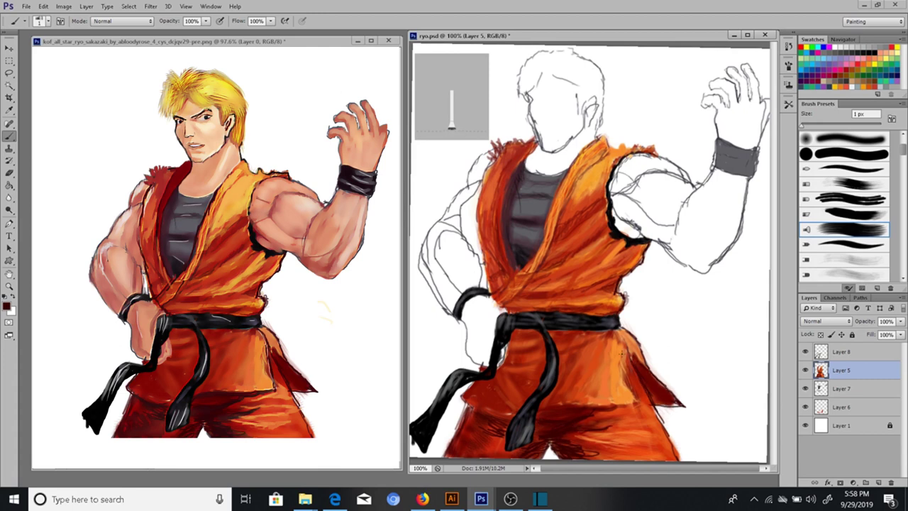
Darken the gi beside the belt, its left edge, and around the shirt
left_click_drag(625, 354, 616, 331)
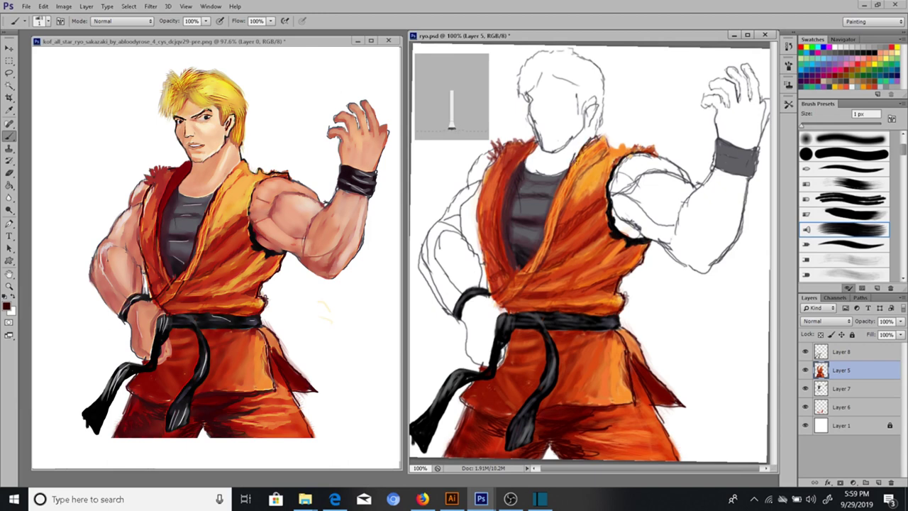
left_click_drag(487, 242, 514, 316)
mouse_move(518, 272)
left_mouse_down()
mouse_move(500, 239)
mouse_move(497, 196)
mouse_move(527, 157)
left_mouse_up()
left_click_drag(560, 183, 542, 240)
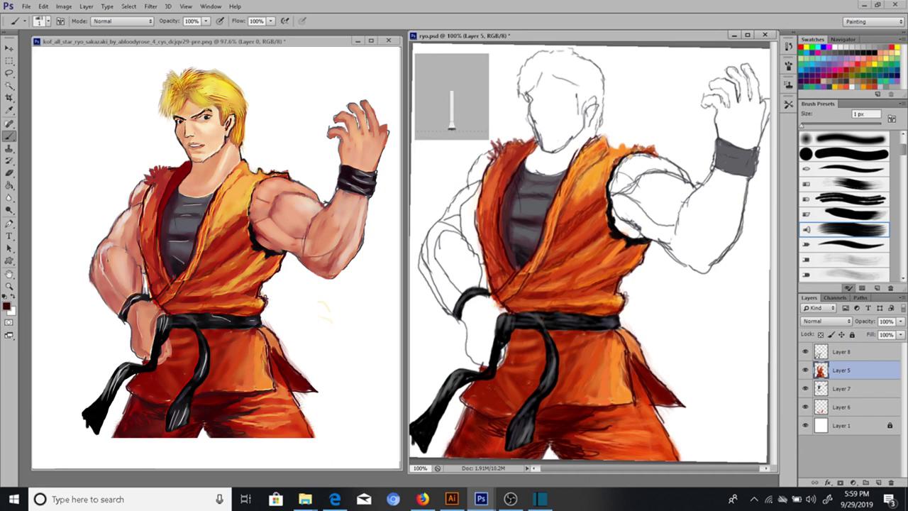
On a new layer, paint orange-red along the shoulder and upper arm with a 7 px brush
key("i")
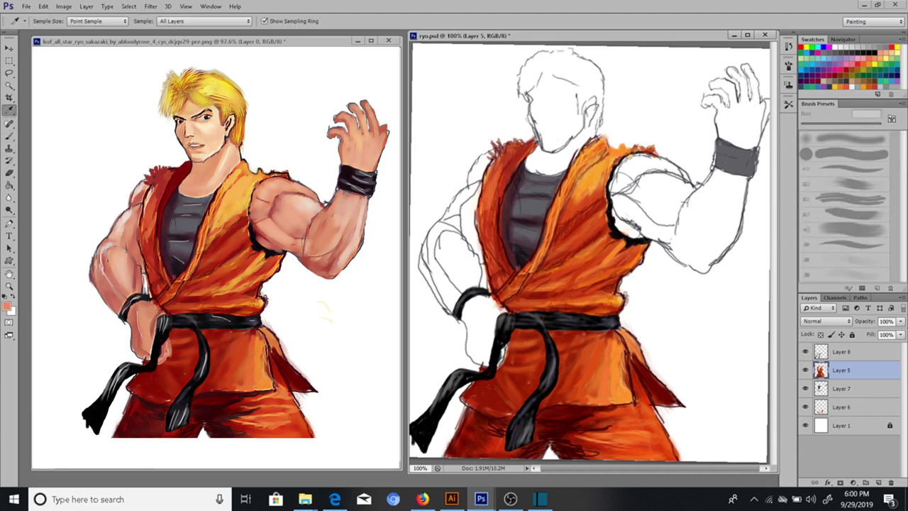
key("b")
key("ctrl+shift+alt+n")
left_click_drag(667, 164, 680, 172)
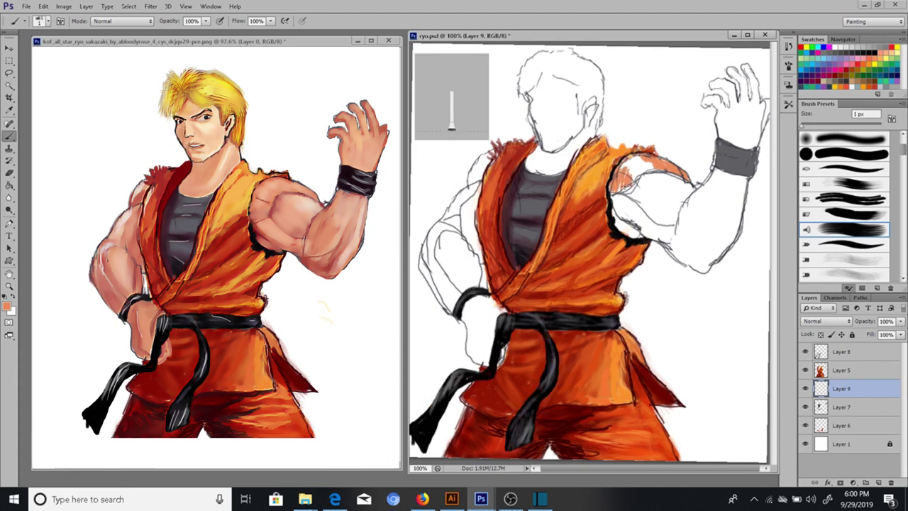
key("bracketright")
key("bracketright")
key("bracketright")
mouse_move(622, 170)
left_mouse_down()
mouse_move(660, 164)
mouse_move(624, 186)
mouse_move(668, 167)
left_mouse_up()
With airbrush build-up on, paint the shoulder light salmon on Layer 8, then return to Layer 9
key("shift+alt+p")
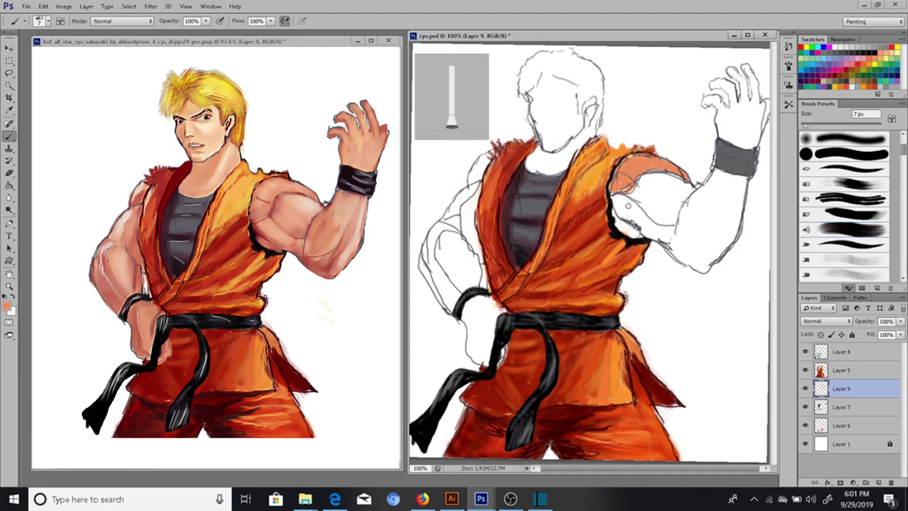
left_click(823, 351)
mouse_move(623, 178)
left_mouse_down()
mouse_move(654, 153)
mouse_move(648, 168)
mouse_move(678, 173)
left_mouse_up()
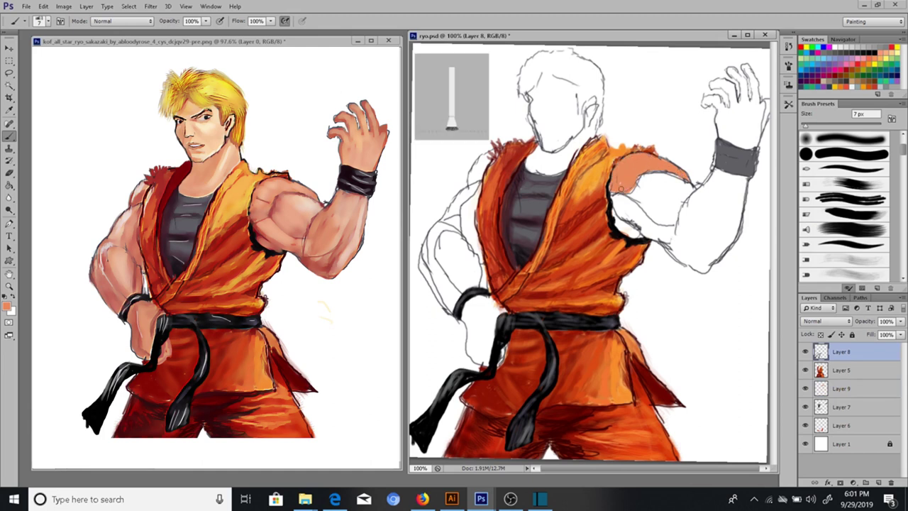
key("alt+bracketleft")
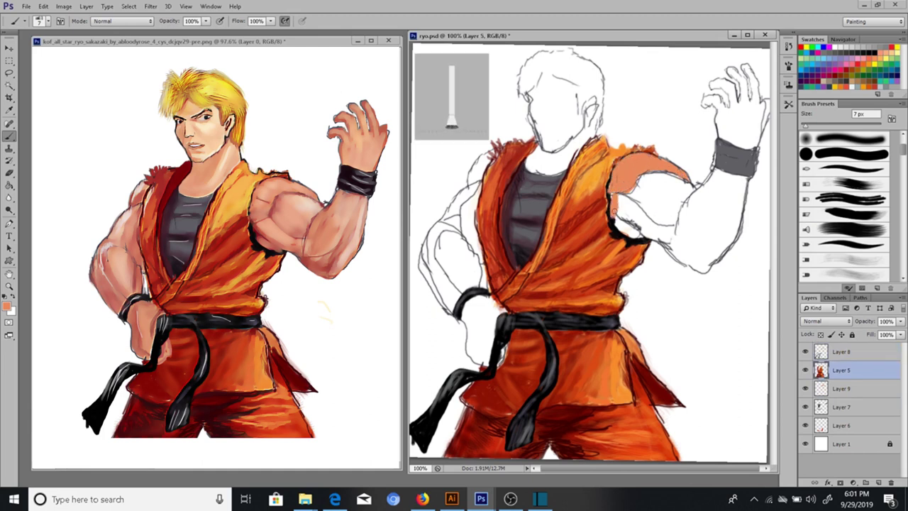
key("alt+bracketleft")
Add dark red shading near the armpit, then pick up the peach skin tone on Layer 8
left_click(616, 215, "alt")
left_click_drag(616, 216, 630, 231)
key("ctrl+a")
key("ctrl+d")
left_click(654, 167, "alt")
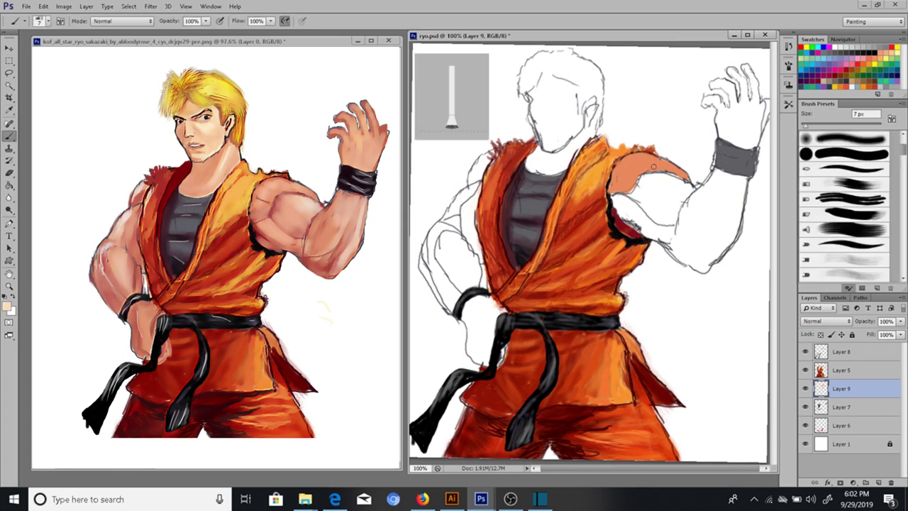
left_click(814, 352)
At 48% opacity, paint peach skin on the upper arm and shade it pinkish red, undoing one blush
left_click_drag(206, 20, 181, 33)
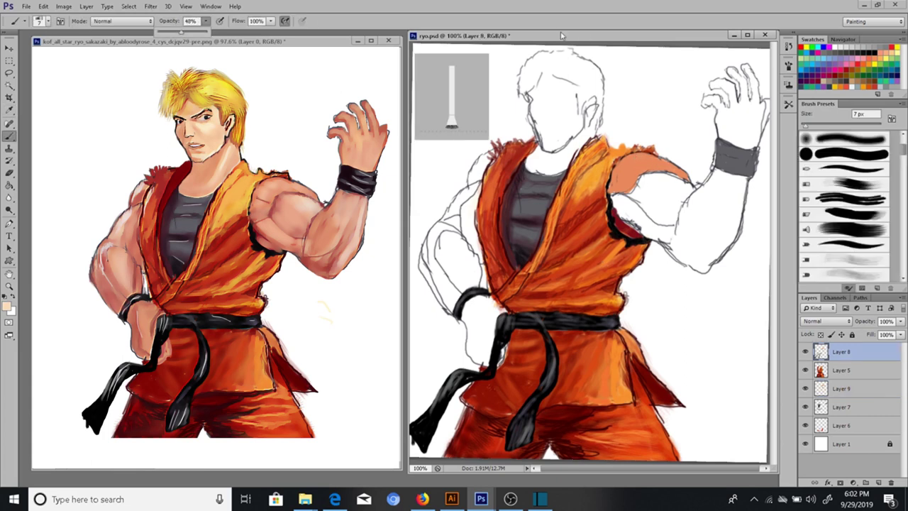
key("bracketright")
key("bracketright")
key("bracketright")
left_click_drag(651, 164, 616, 182)
left_click_drag(678, 170, 635, 178)
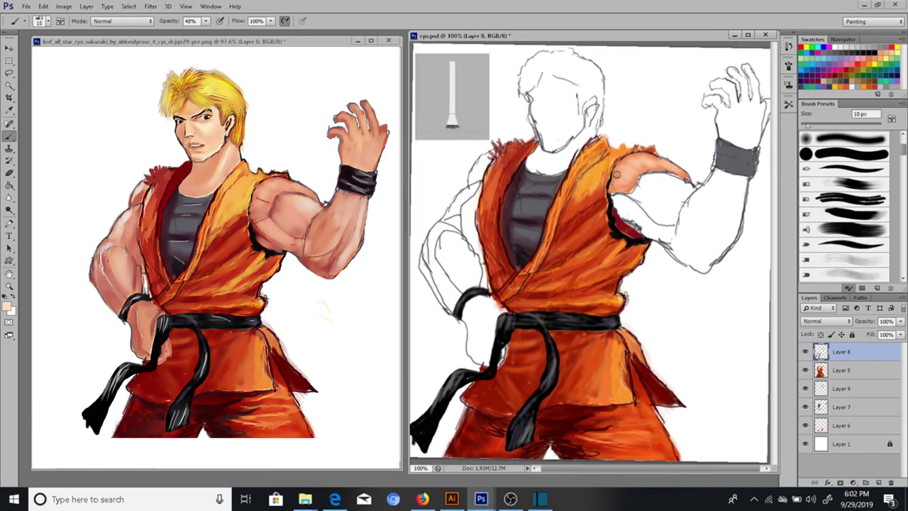
left_click(513, 205, "alt")
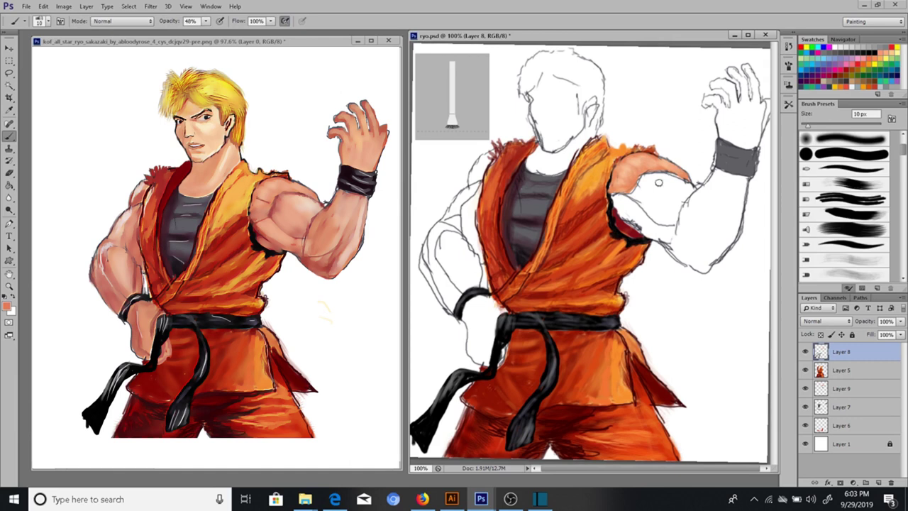
left_click_drag(649, 196, 659, 216)
left_click(631, 226, "alt")
key("ctrl+z")
mouse_move(689, 186)
left_mouse_down()
mouse_move(647, 178)
mouse_move(636, 188)
mouse_move(687, 206)
mouse_move(650, 217)
mouse_move(648, 199)
mouse_move(667, 215)
mouse_move(660, 186)
mouse_move(674, 199)
mouse_move(650, 206)
mouse_move(671, 220)
mouse_move(671, 186)
mouse_move(653, 189)
mouse_move(663, 186)
mouse_move(668, 205)
left_mouse_up()
Lighten the upper arm with soft pale peach strokes at 24% opacity
left_click(677, 185, "alt")
left_click_drag(205, 20, 191, 34)
mouse_move(667, 220)
left_mouse_down()
mouse_move(639, 192)
mouse_move(667, 222)
left_mouse_up()
mouse_move(646, 173)
left_mouse_down()
mouse_move(681, 203)
mouse_move(671, 216)
left_mouse_up()
mouse_move(692, 183)
left_mouse_down()
mouse_move(666, 203)
mouse_move(647, 174)
mouse_move(677, 193)
mouse_move(663, 220)
mouse_move(673, 215)
left_mouse_up()
Fill the forearm with light peach, then deepen it with darker peach at 74% opacity
left_click(628, 221, "alt")
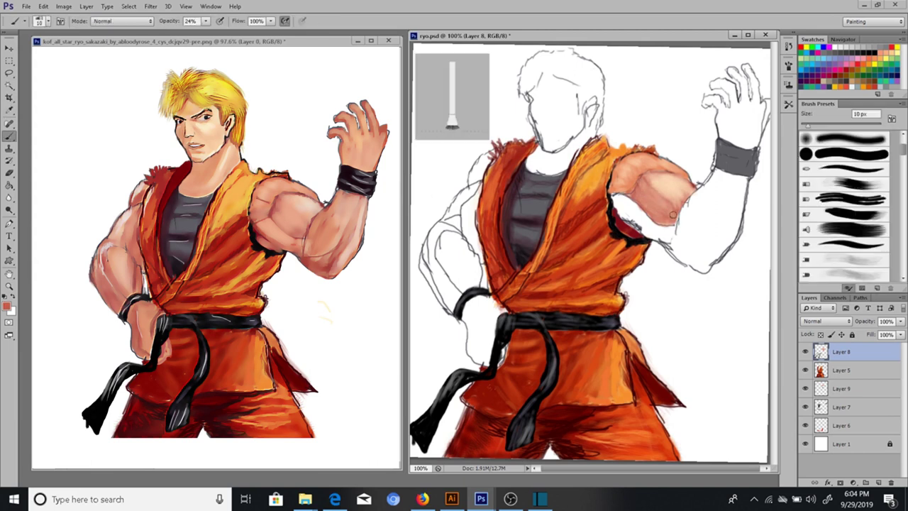
left_click(667, 180, "alt")
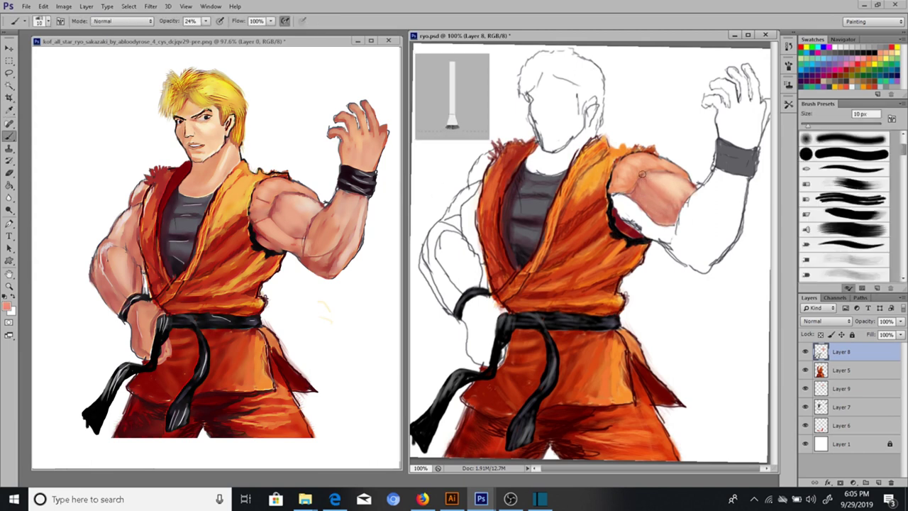
left_click_drag(731, 181, 715, 238)
left_click_drag(728, 177, 638, 216)
left_click_drag(724, 206, 656, 234)
left_click_drag(734, 179, 706, 241)
key("7")
key("4")
left_click_drag(727, 178, 702, 256)
left_click_drag(710, 220, 630, 206)
left_click_drag(723, 186, 702, 255)
Paint skin on the fist, soften the left upper arm at 23%, and darken the wristband
left_click_drag(468, 305, 486, 339)
mouse_move(501, 309)
left_mouse_down()
mouse_move(482, 347)
mouse_move(472, 348)
mouse_move(486, 362)
mouse_move(474, 335)
mouse_move(481, 357)
left_mouse_up()
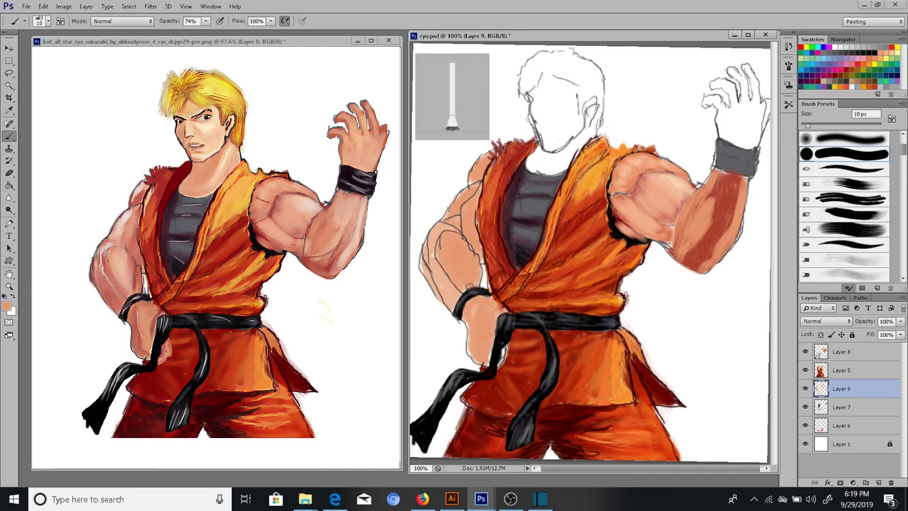
left_click_drag(453, 244, 457, 261)
key("bracketright")
key("2")
key("3")
left_click_drag(457, 259, 446, 291)
key("bracketleft")
key("bracketleft")
key("bracketleft")
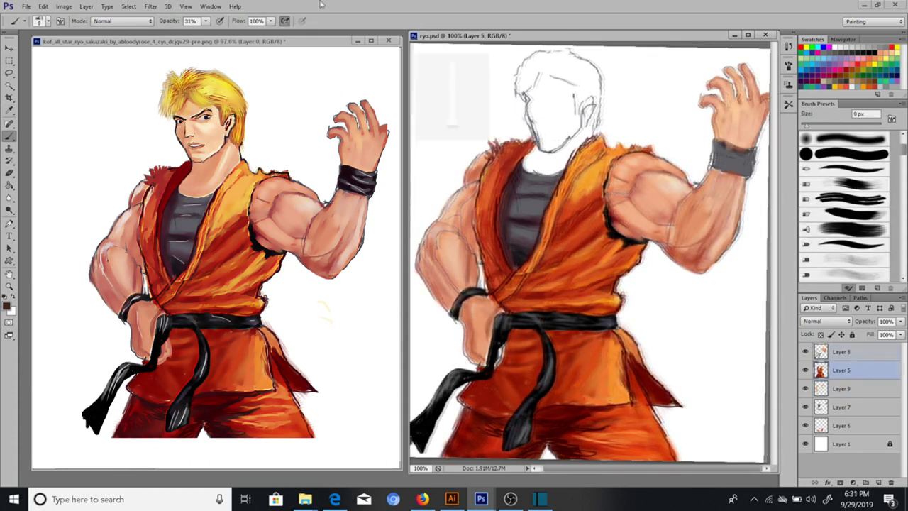
mouse_move(750, 151)
left_mouse_down()
mouse_move(717, 142)
mouse_move(713, 165)
mouse_move(746, 174)
mouse_move(753, 150)
mouse_move(717, 163)
mouse_move(745, 166)
left_mouse_up()
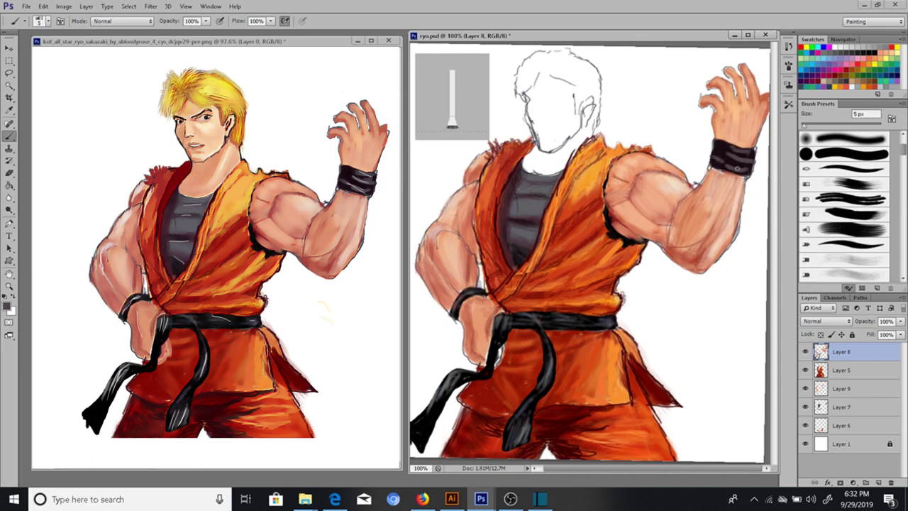
With a 1 px brush at 47% opacity, add thin highlights on the forearm and pants
key("bracketleft")
key("bracketleft")
key("bracketleft")
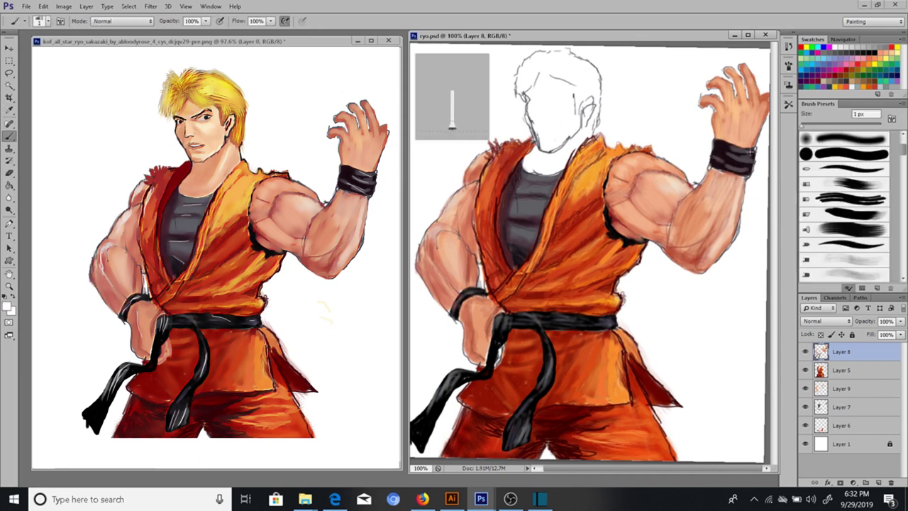
key("4")
key("7")
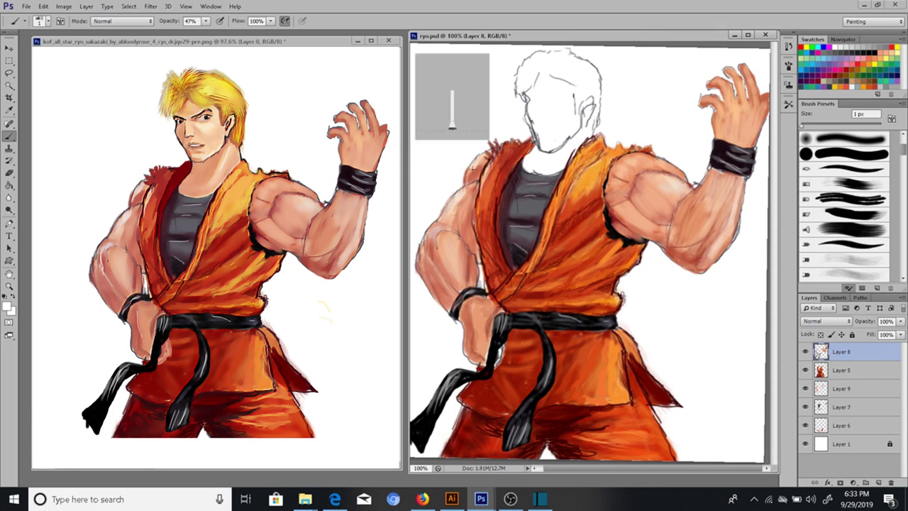
left_click_drag(477, 260, 475, 338)
left_click_drag(630, 370, 632, 403)
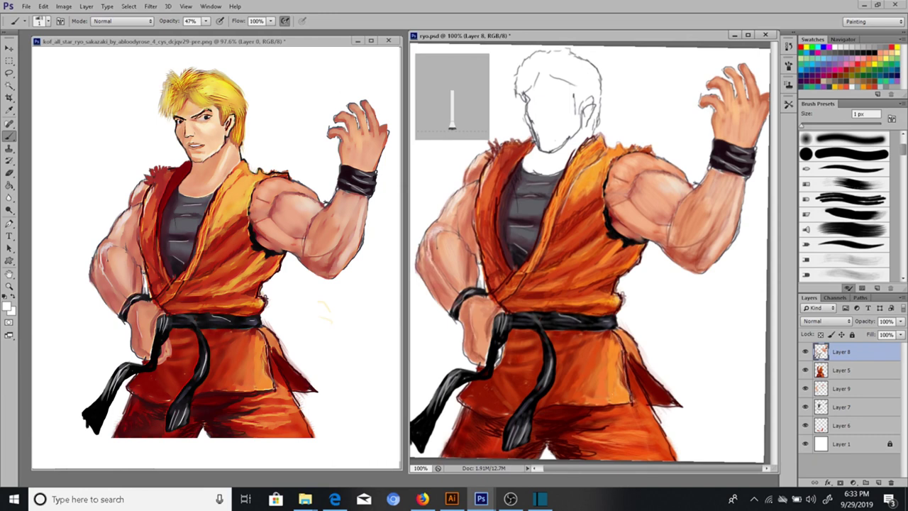
Hatch thin black lines across the pants with a 3 px brush
key("x")
key("bracketright")
key("bracketright")
left_click_drag(627, 406, 543, 409)
mouse_move(490, 424)
left_mouse_down()
mouse_move(496, 448)
mouse_move(462, 456)
left_mouse_up()
left_click_drag(605, 451, 581, 458)
left_click_drag(611, 427, 570, 438)
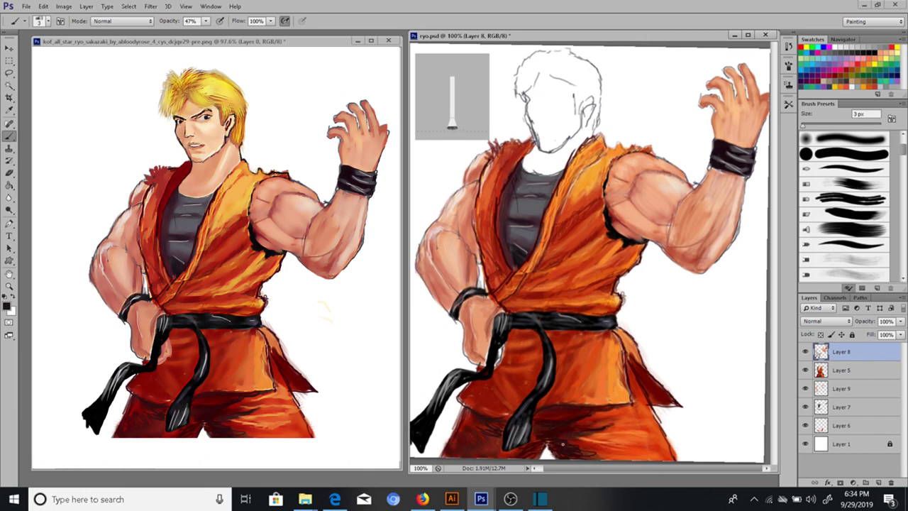
Sample orange and add faint light strokes on the pants, elbow, chest and vest
key("i")
left_click(562, 436)
key("b")
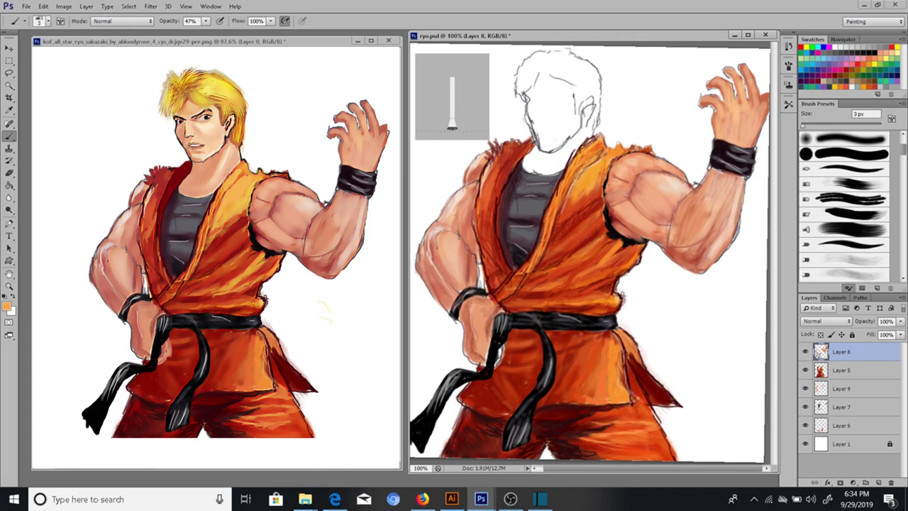
left_click_drag(651, 409, 604, 416)
left_click_drag(652, 441, 593, 444)
left_click_drag(638, 252, 562, 292)
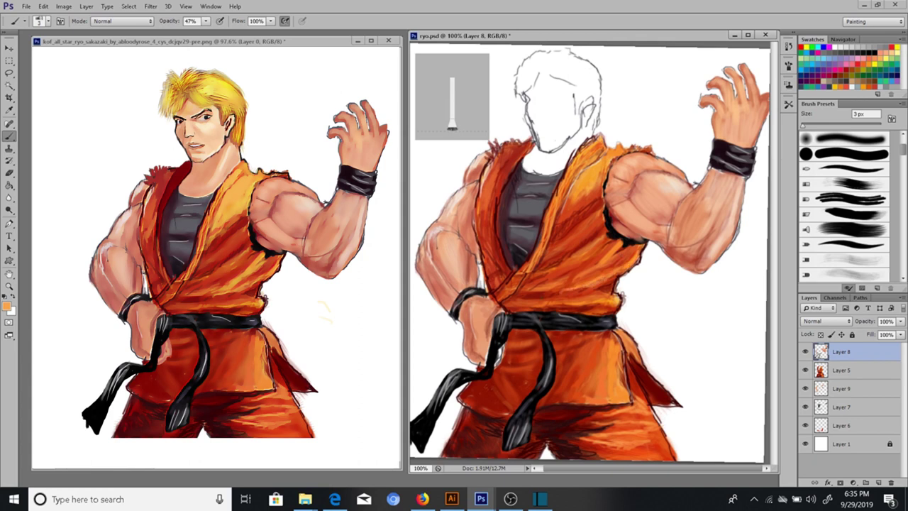
left_click_drag(582, 173, 561, 208)
left_click_drag(607, 176, 552, 232)
mouse_move(495, 192)
left_mouse_down()
mouse_move(481, 227)
mouse_move(496, 248)
left_mouse_up()
left_click_drag(512, 237, 503, 283)
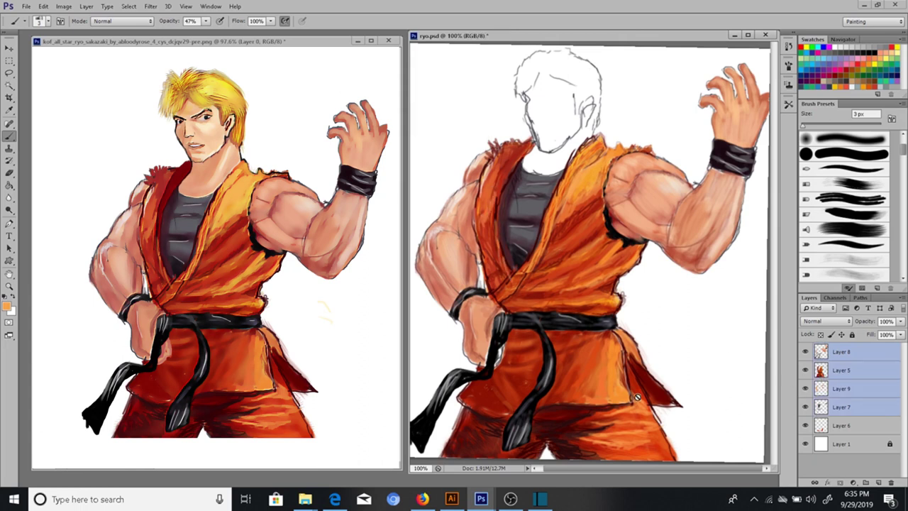
Select the body paint layers, sampling light skin from the hand and restoring 100% opacity
left_click(816, 425)
left_click(484, 329, "alt")
key("0")
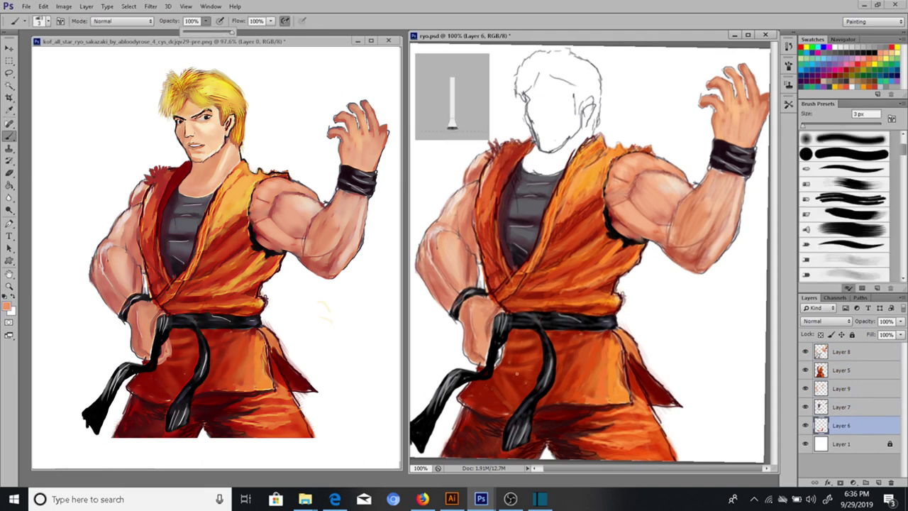
left_click(841, 369)
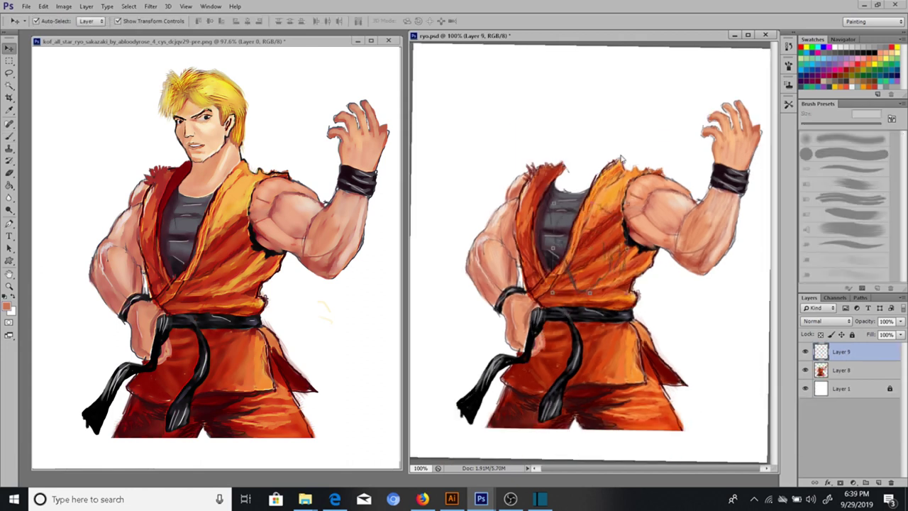
Nudge the head sketch left and up, zoom in, and draw a 1 px line beside the ear
key("Left")
key("Left")
key("Up")
key("Up")
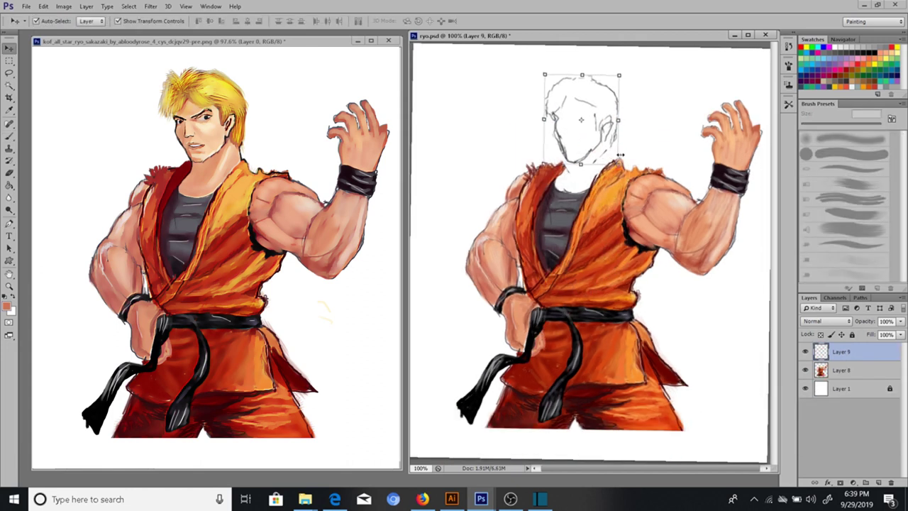
key("Return")
key("ctrl+plus")
scroll(579, 207, "up", 3)
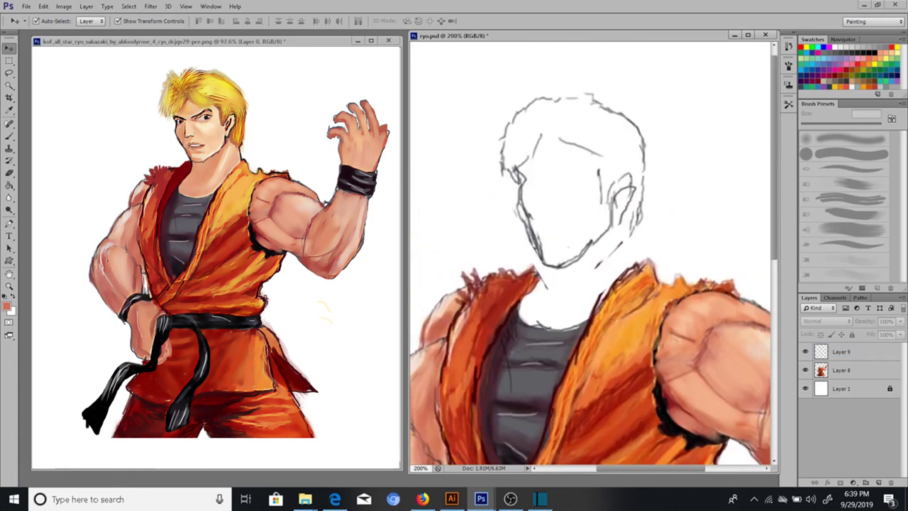
key("b")
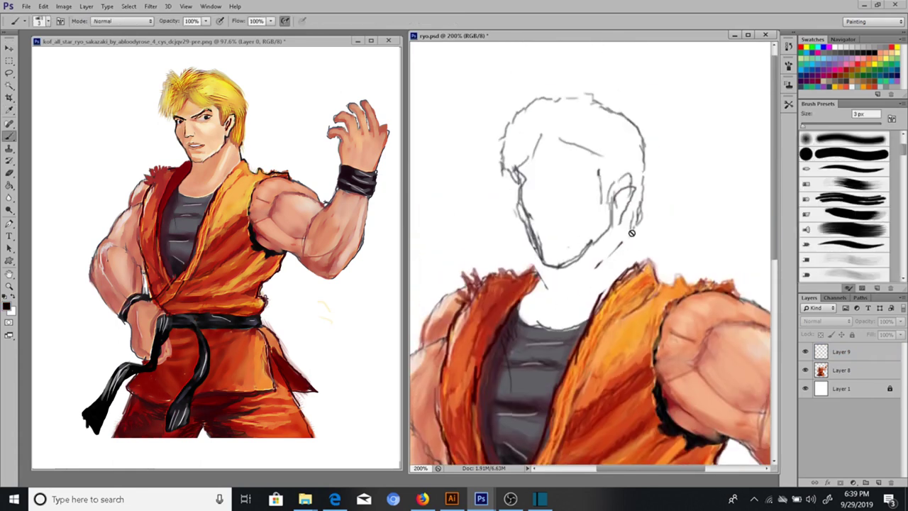
key("bracketleft")
key("bracketleft")
left_click_drag(634, 224, 643, 259)
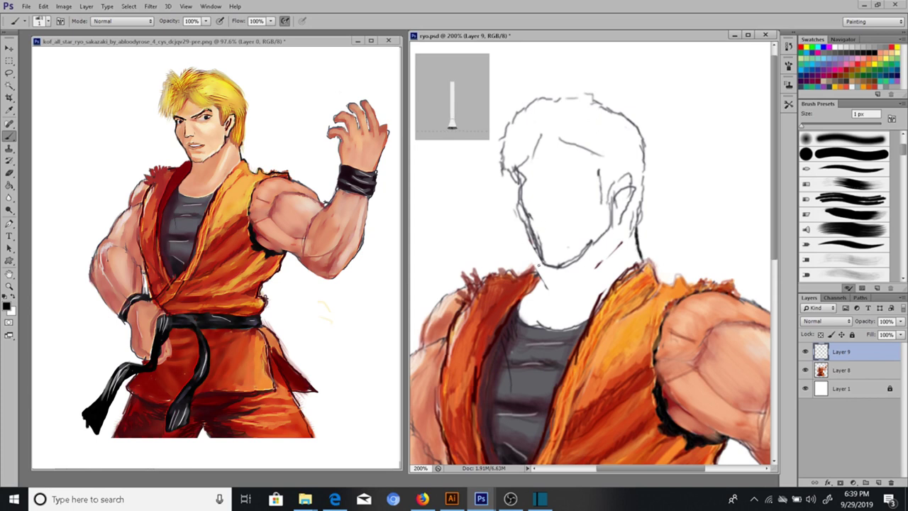
Redraw thin dark contours for the neck, both shoulders and the jaw
key("ctrl+Up")
key("ctrl+Up")
key("ctrl+Up")
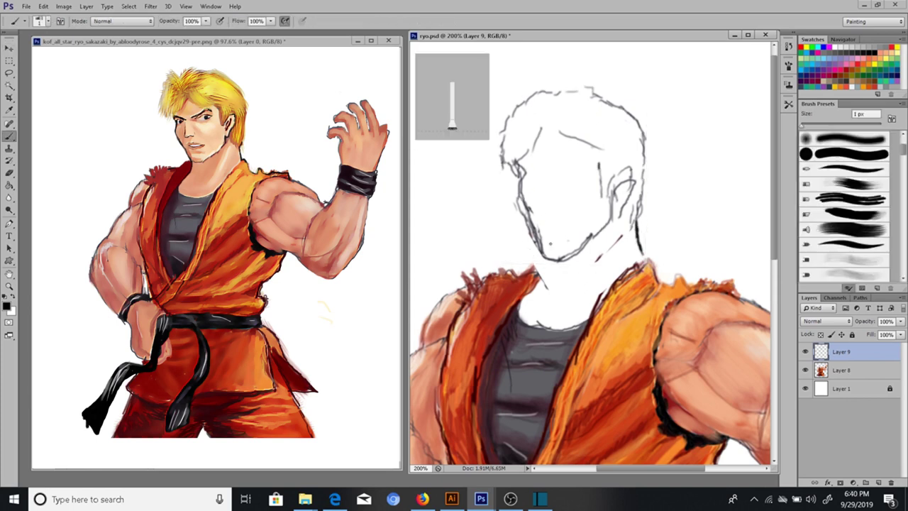
left_click_drag(545, 258, 537, 288)
mouse_move(637, 243)
left_mouse_down()
mouse_move(687, 281)
mouse_move(637, 245)
mouse_move(735, 293)
left_mouse_up()
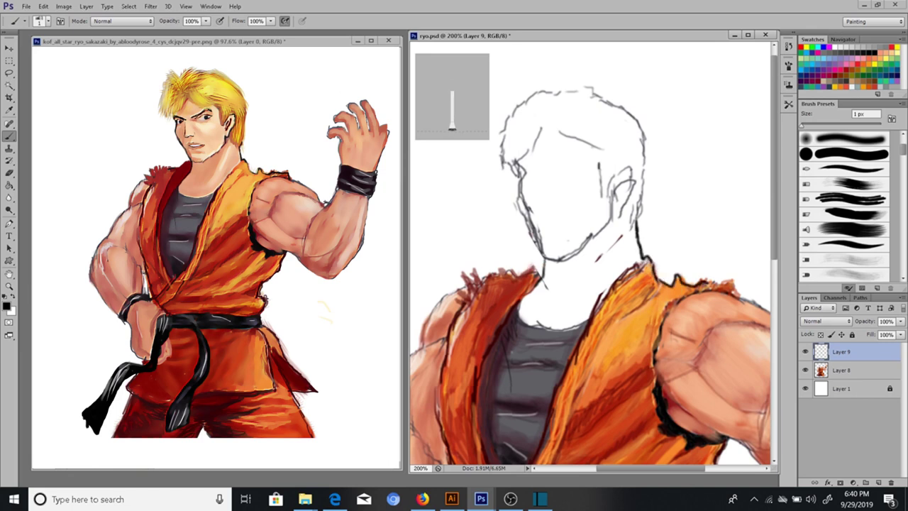
left_click_drag(544, 268, 477, 278)
mouse_move(612, 210)
left_mouse_down()
mouse_move(613, 223)
mouse_move(568, 257)
left_mouse_up()
Erase the old left face contour with an 8 px eraser and redraw cheek, jaw and ear lines
key("e")
key("bracketleft")
key("bracketleft")
mouse_move(526, 196)
left_mouse_down()
mouse_move(539, 234)
mouse_move(522, 168)
mouse_move(540, 248)
left_mouse_up()
key("b")
mouse_move(510, 162)
left_mouse_down()
mouse_move(543, 258)
mouse_move(509, 161)
left_mouse_up()
mouse_move(610, 200)
left_mouse_down()
mouse_move(609, 226)
mouse_move(572, 257)
left_mouse_up()
mouse_move(599, 153)
left_mouse_down()
mouse_move(601, 193)
mouse_move(624, 167)
mouse_move(634, 205)
mouse_move(612, 216)
mouse_move(557, 132)
mouse_move(543, 129)
mouse_move(511, 164)
left_mouse_up()
Fill the face, neck and ear with sampled peach skin using a 6 px brush
key("i")
left_click(333, 238)
key("b")
mouse_move(622, 233)
left_mouse_down()
mouse_move(633, 248)
mouse_move(603, 280)
mouse_move(596, 234)
mouse_move(631, 210)
left_mouse_up()
key("bracketright")
key("bracketright")
key("bracketright")
key("bracketright")
key("bracketright")
mouse_move(593, 234)
left_mouse_down()
mouse_move(603, 257)
mouse_move(593, 284)
mouse_move(604, 269)
mouse_move(534, 303)
mouse_move(536, 323)
mouse_move(578, 310)
mouse_move(577, 263)
mouse_move(595, 297)
mouse_move(522, 314)
mouse_move(566, 324)
mouse_move(584, 318)
left_mouse_up()
mouse_move(572, 188)
left_mouse_down()
mouse_move(585, 159)
mouse_move(540, 148)
mouse_move(563, 199)
mouse_move(595, 213)
mouse_move(589, 244)
mouse_move(605, 220)
mouse_move(570, 250)
mouse_move(542, 213)
mouse_move(524, 208)
mouse_move(519, 167)
left_mouse_up()
mouse_move(623, 176)
left_mouse_down()
mouse_move(617, 202)
mouse_move(592, 167)
left_mouse_up()
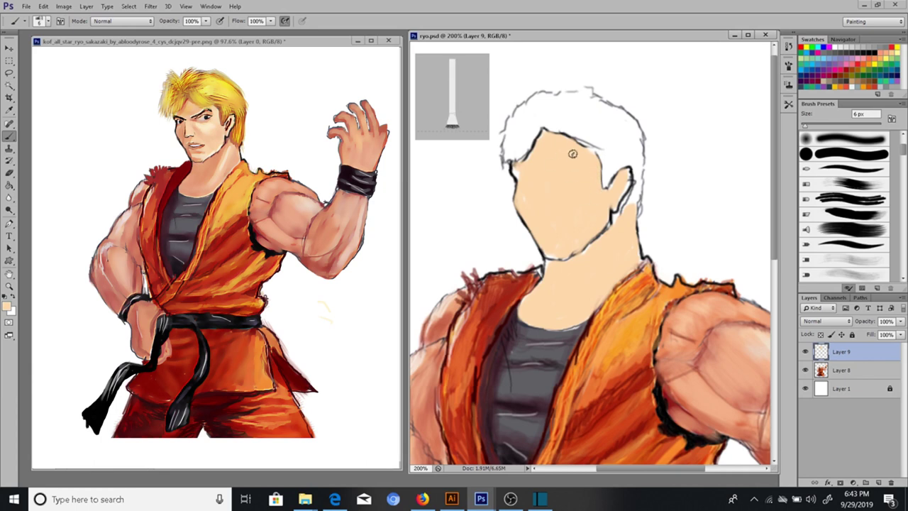
Paint faint pink shading on the neck under the jaw at 18% opacity
left_click_drag(541, 139, 529, 205)
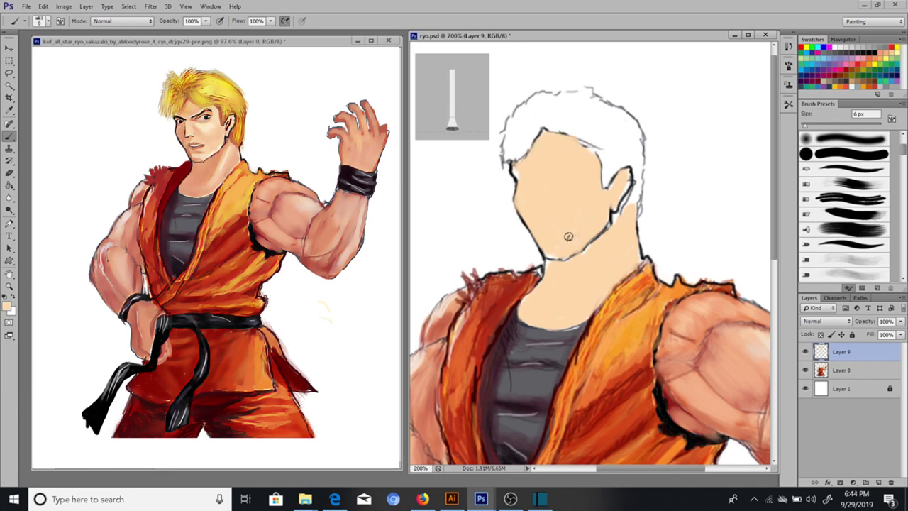
key("i")
key("b")
left_click_drag(598, 243, 568, 289)
key("ctrl+z")
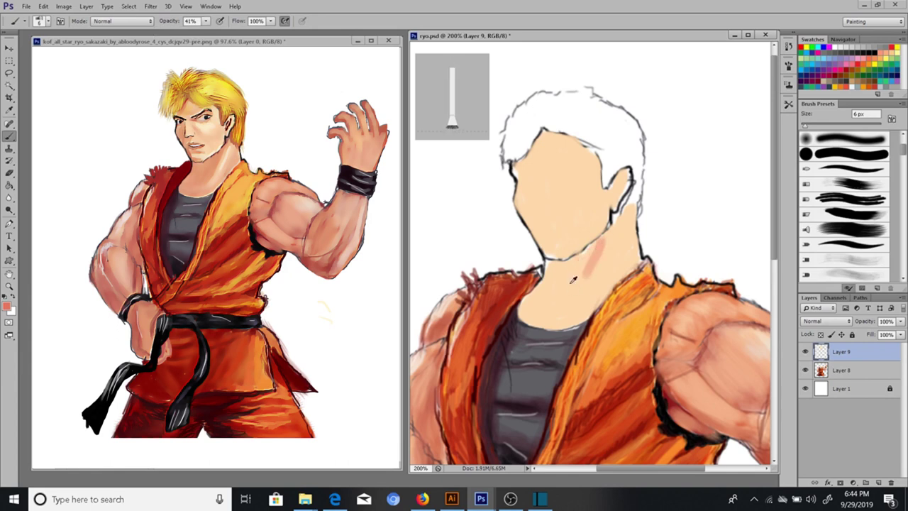
key("1")
key("8")
left_click_drag(605, 240, 554, 287)
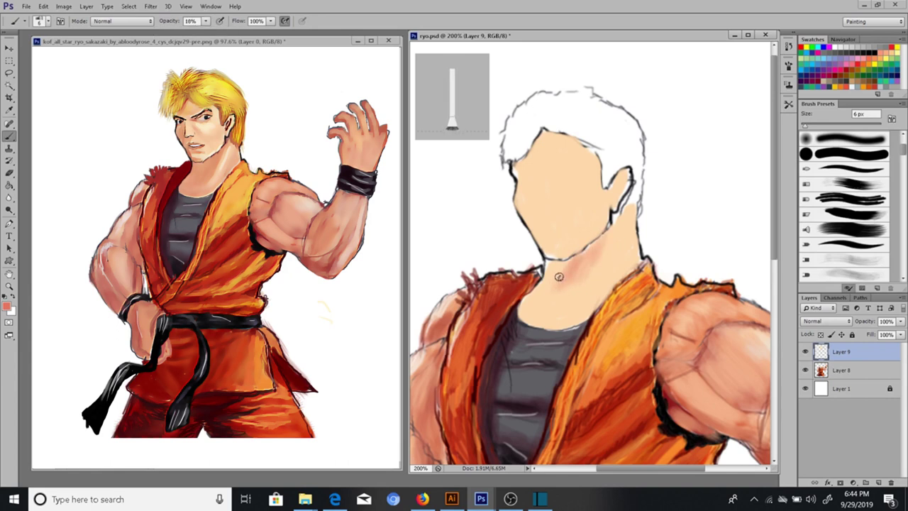
mouse_move(602, 240)
left_mouse_down()
mouse_move(575, 298)
mouse_move(546, 290)
mouse_move(567, 317)
left_mouse_up()
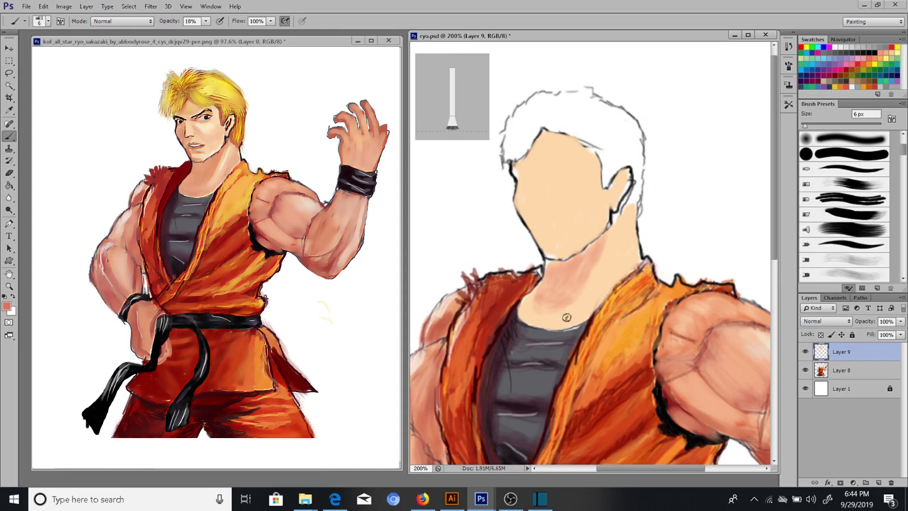
Sample several peach, red and cream skin tones, ending with black for line work
left_click(633, 218, "alt")
key("i")
left_click(419, 239, "alt")
key("b")
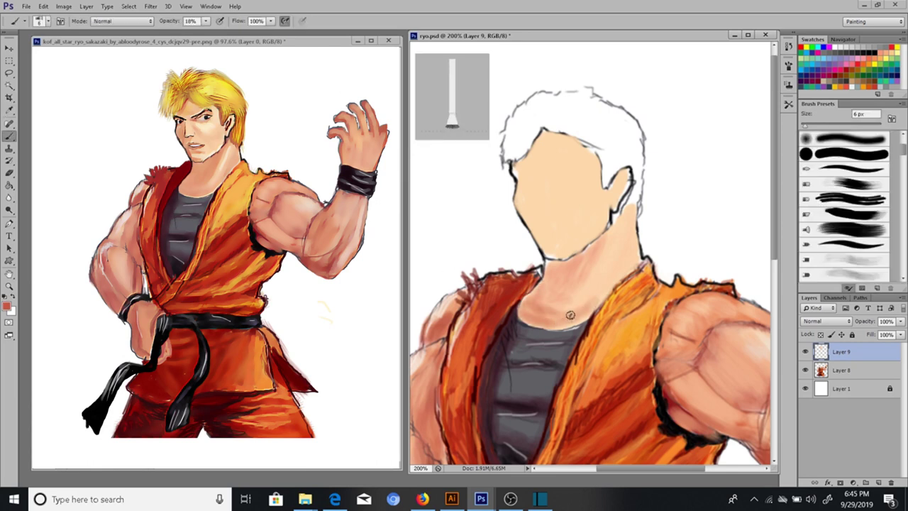
left_click(430, 243, "alt")
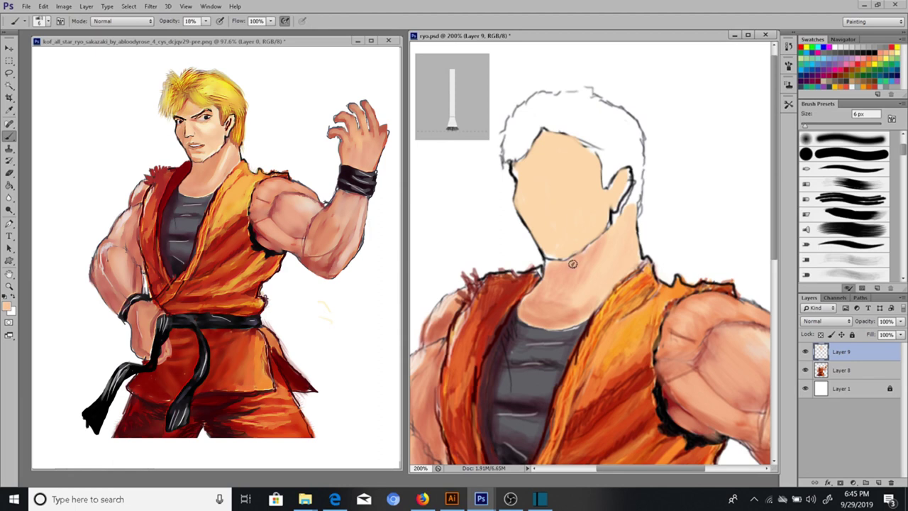
key("i")
key("b")
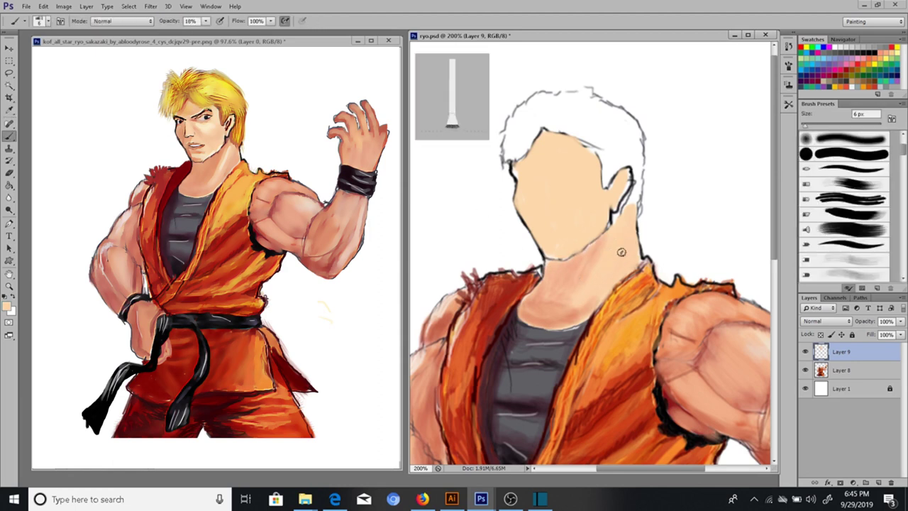
left_click(616, 267, "alt")
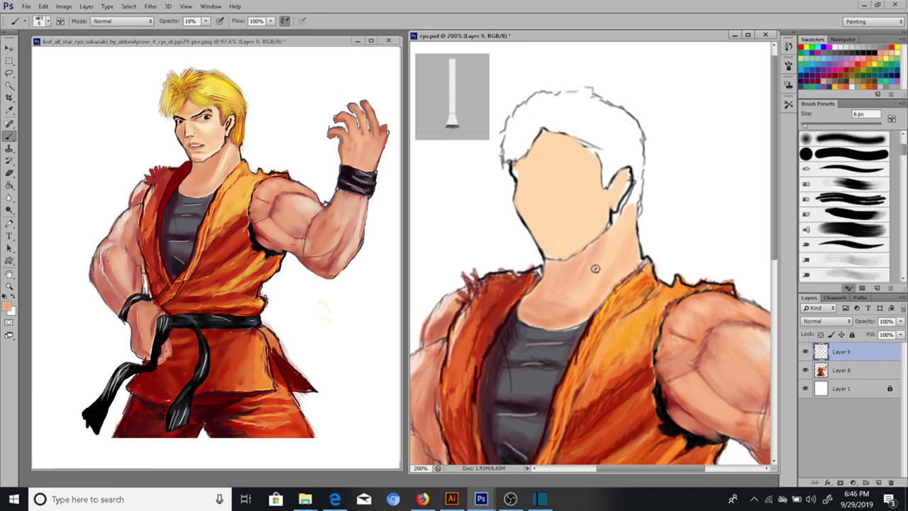
left_click(426, 199, "alt")
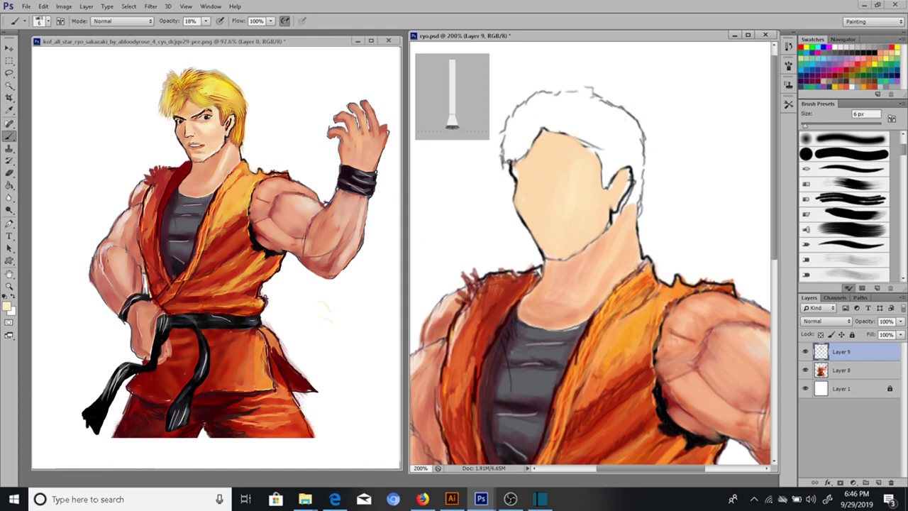
left_click(668, 405, "alt")
Draw thin black eyebrows with a 1 px hard round brush at 100%, then a pinkish lip stroke
key("bracketleft")
key("bracketleft")
key("bracketleft")
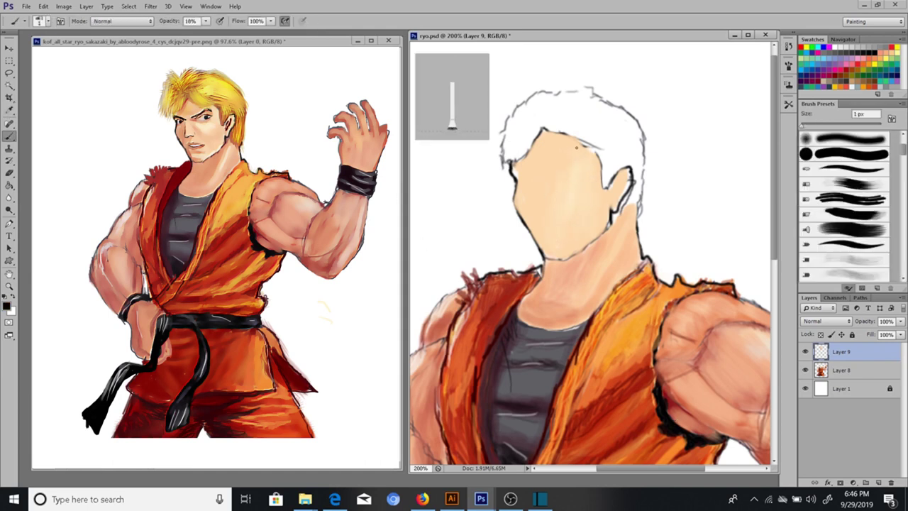
key("0")
left_click_drag(579, 153, 561, 162)
key("ctrl+z")
left_click(848, 154)
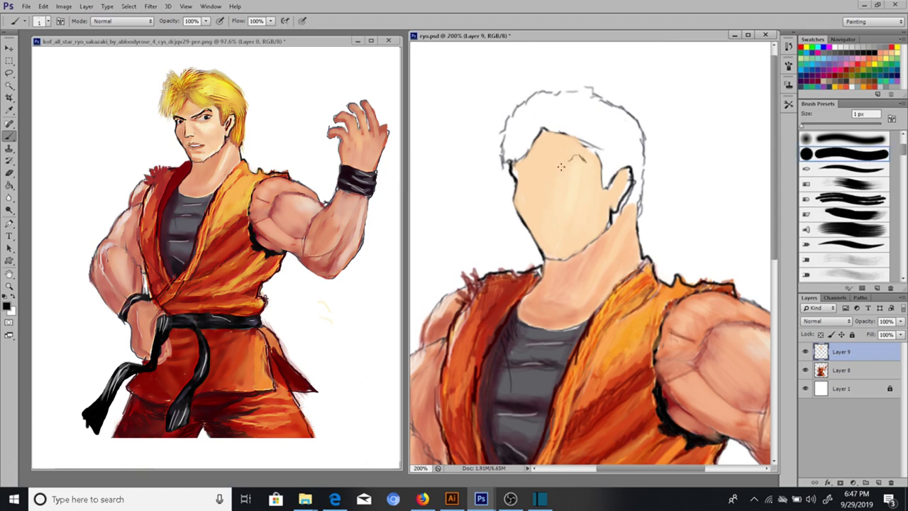
left_click_drag(557, 166, 583, 159)
left_click_drag(515, 171, 532, 175)
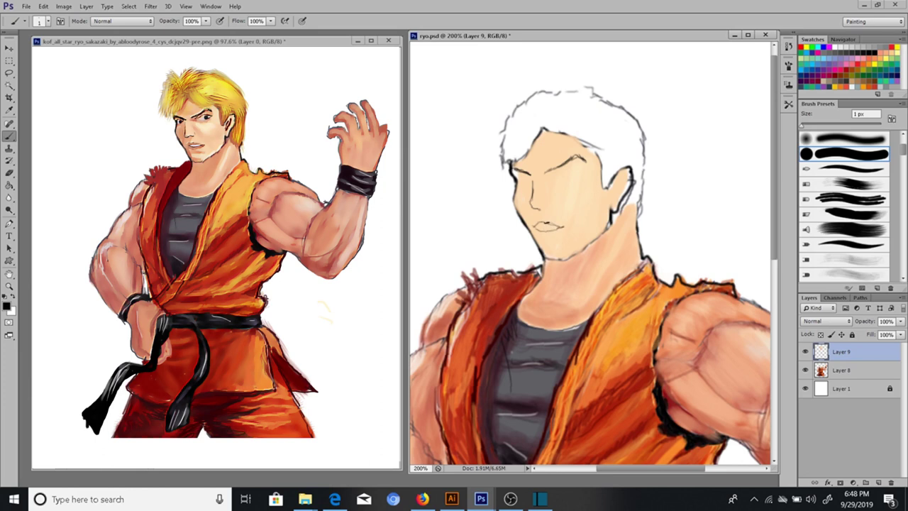
left_click(557, 222, "alt")
left_click_drag(542, 227, 552, 228)
Draw a thin dark lip line and the right eye's almond outline, then sample pale pink
left_click(455, 151, "alt")
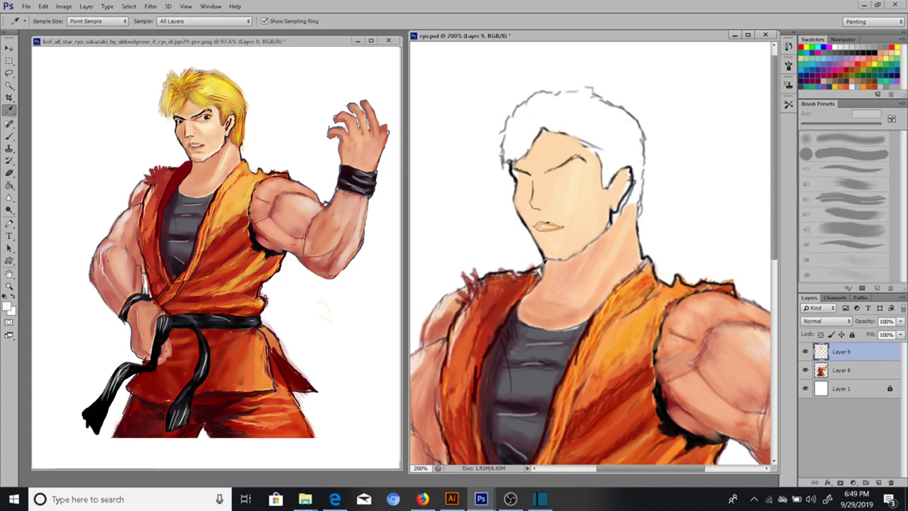
left_click(650, 357, "alt")
mouse_move(541, 226)
left_mouse_down()
mouse_move(560, 225)
mouse_move(551, 232)
left_mouse_up()
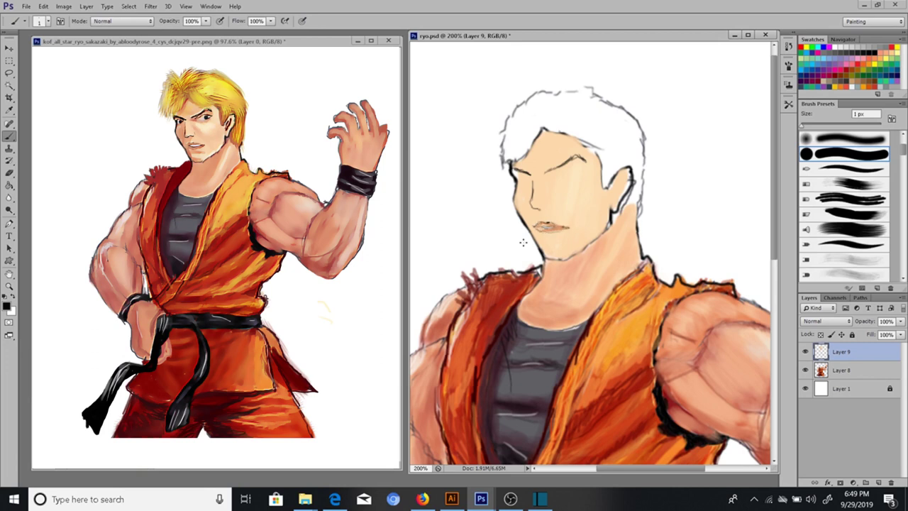
mouse_move(560, 172)
left_mouse_down()
mouse_move(586, 170)
mouse_move(526, 182)
left_mouse_up()
left_click(606, 127, "alt")
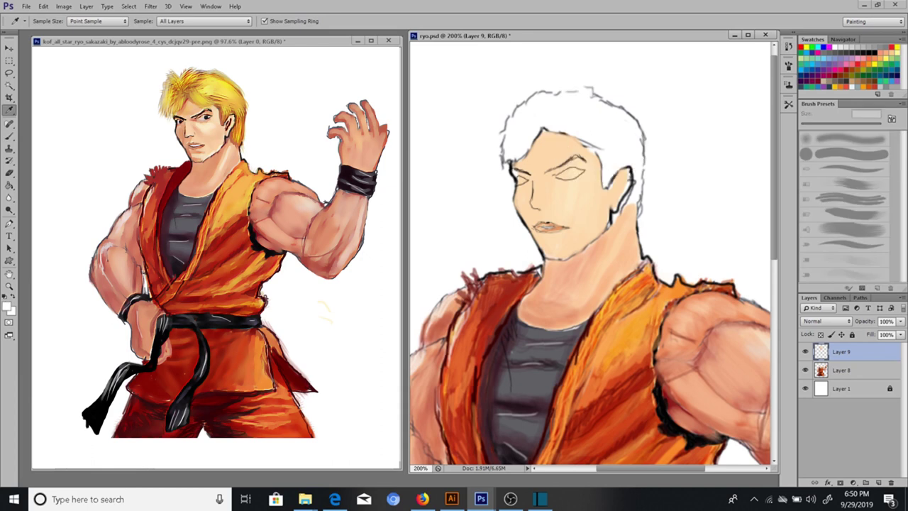
left_click(284, 227)
key("b")
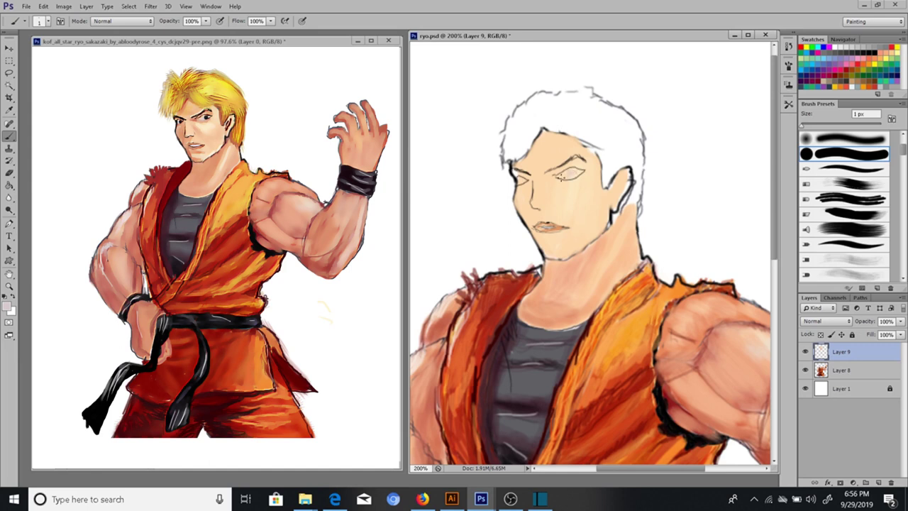
Paint dark irises in both eyes with a 7 px black brush, then sample peach at 18% opacity
left_click_drag(574, 172, 561, 176)
key("d")
key("bracketright")
key("bracketright")
key("bracketright")
key("bracketright")
left_click(572, 172)
left_click(521, 181)
key("i")
left_click(560, 213)
key("b")
type("18")
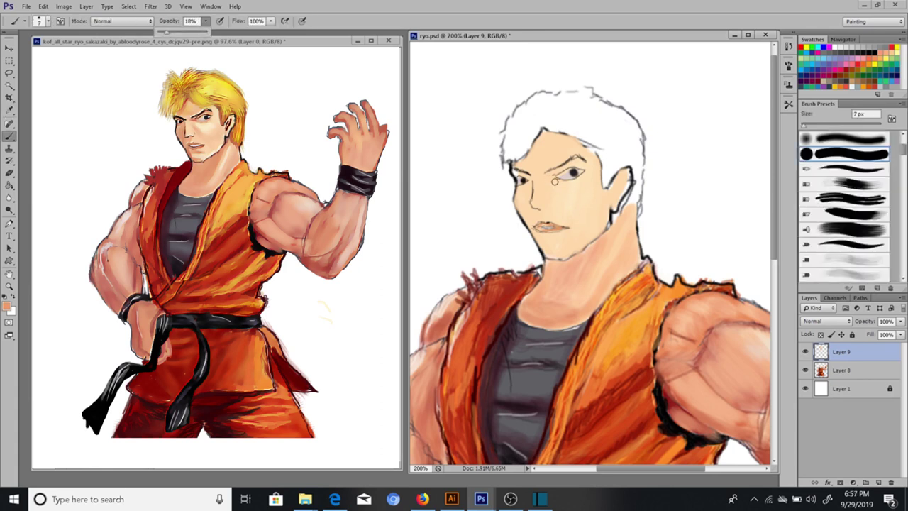
key("Return")
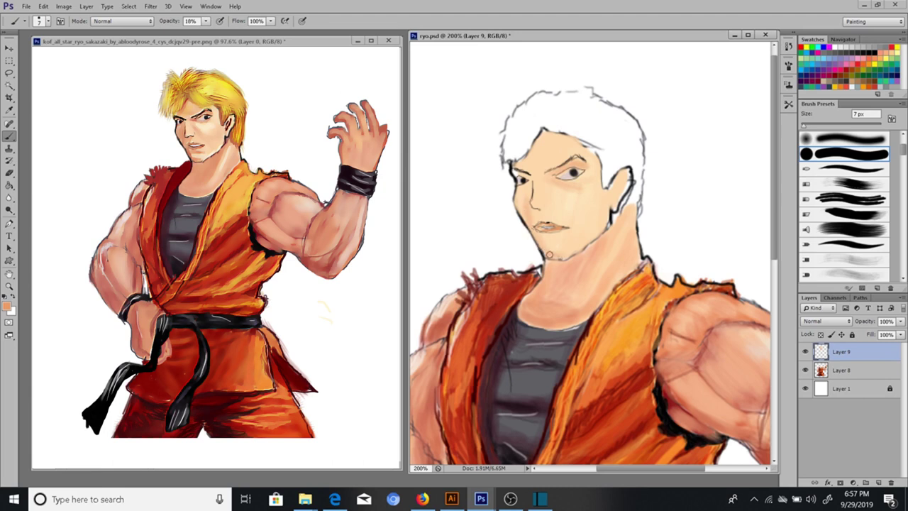
Pick black as the paint colour and set brush opacity to 100%
scroll(457, 207, "up", 1)
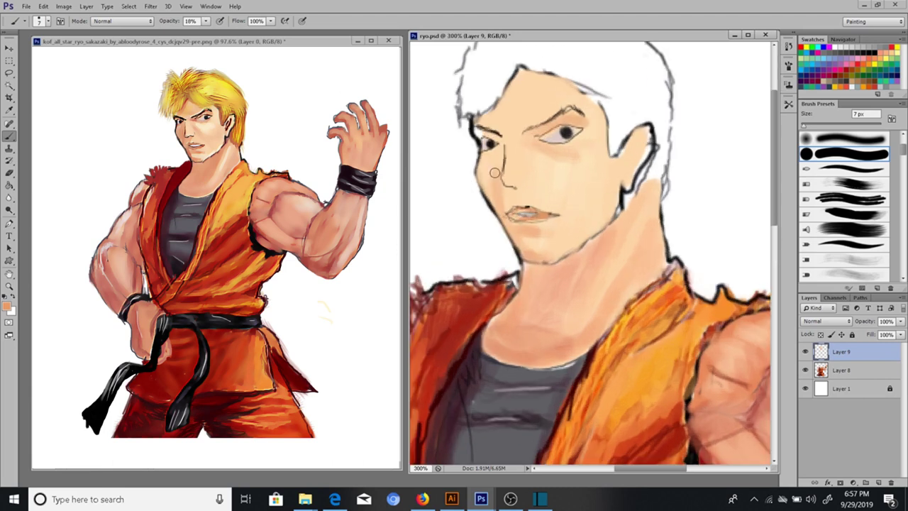
key("i")
left_click(700, 454)
left_click(6, 306)
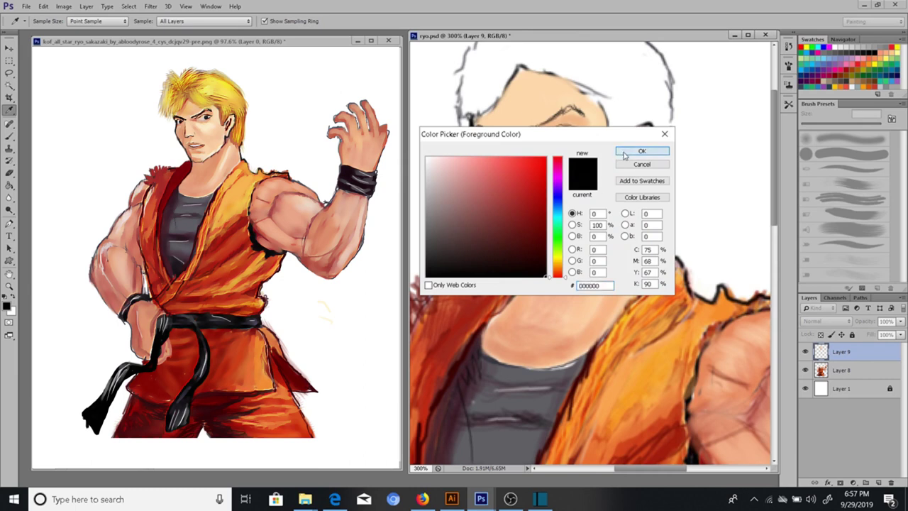
left_click(641, 151)
key("b")
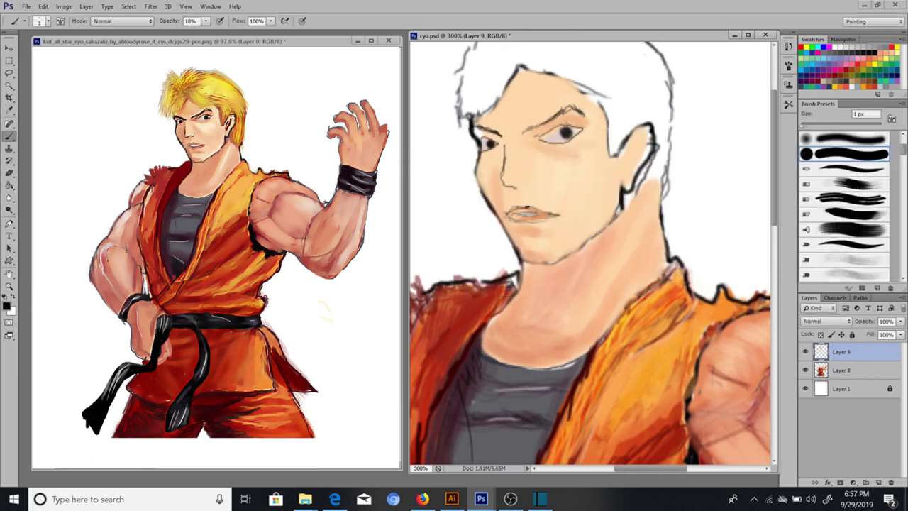
key("0")
Darken and thicken the right eyebrow and upper eyelid, adding dark accents around both eyes
mouse_move(589, 125)
left_mouse_down()
mouse_move(565, 131)
mouse_move(559, 111)
mouse_move(534, 132)
left_mouse_up()
key("ctrl+z")
left_click_drag(579, 105, 536, 130)
left_click_drag(474, 125, 501, 140)
Even out the neck shading with sampled peach using a 6 px brush
key("bracketright")
key("bracketright")
key("bracketright")
left_click(540, 149, "alt")
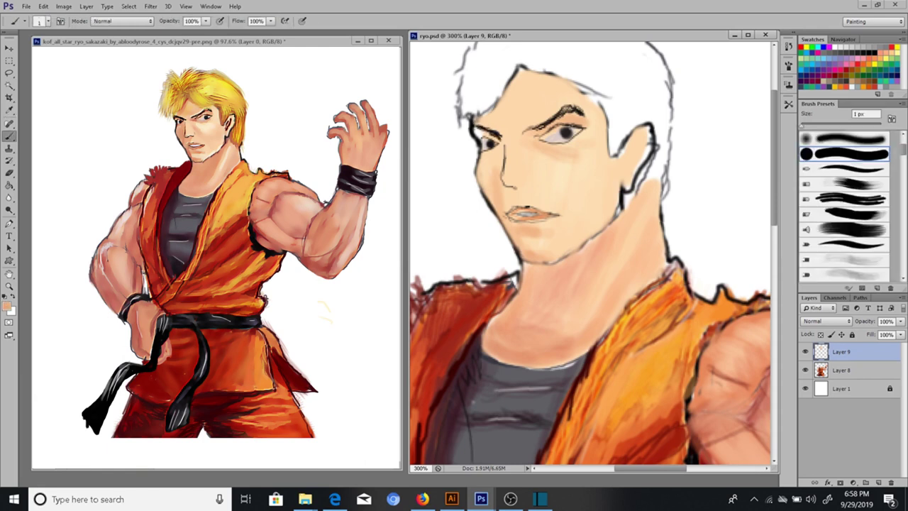
mouse_move(597, 254)
left_mouse_down()
mouse_move(584, 304)
mouse_move(562, 304)
left_mouse_up()
mouse_move(561, 264)
left_mouse_down()
mouse_move(538, 307)
mouse_move(528, 268)
left_mouse_up()
Try a thin 1 px near-black mouth line, undo it, and sample a reddish-brown for the lips
key("bracketleft")
key("bracketleft")
key("bracketleft")
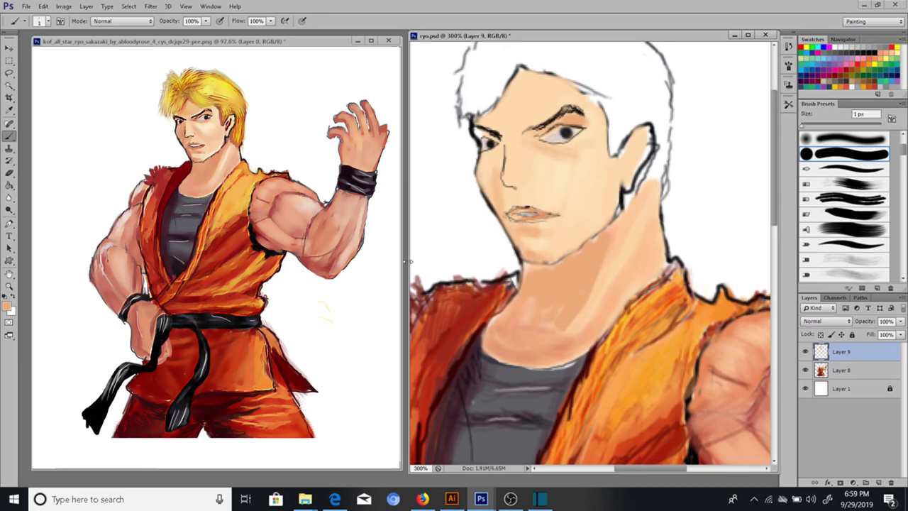
left_click(548, 204, "alt")
mouse_move(528, 212)
left_mouse_down()
mouse_move(536, 214)
mouse_move(513, 216)
mouse_move(559, 213)
left_mouse_up()
key("ctrl+alt+z")
key("ctrl+alt+z")
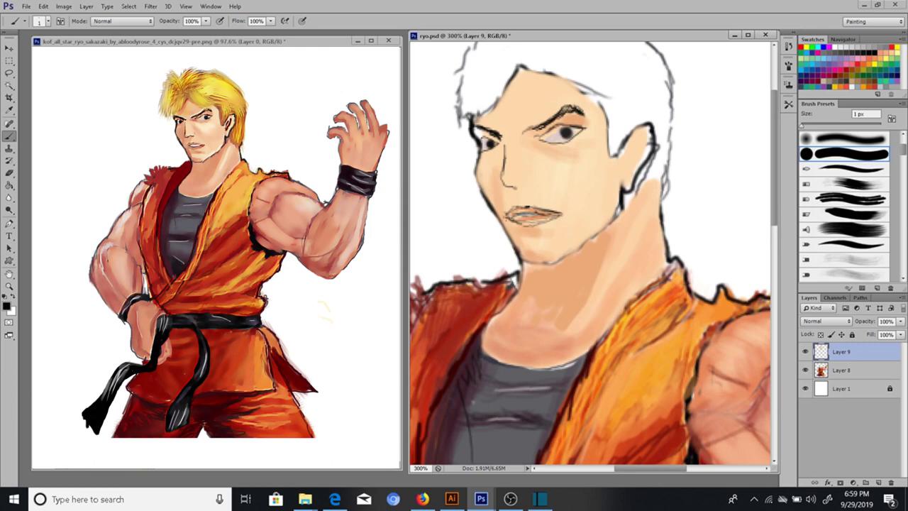
key("i")
left_click(550, 213)
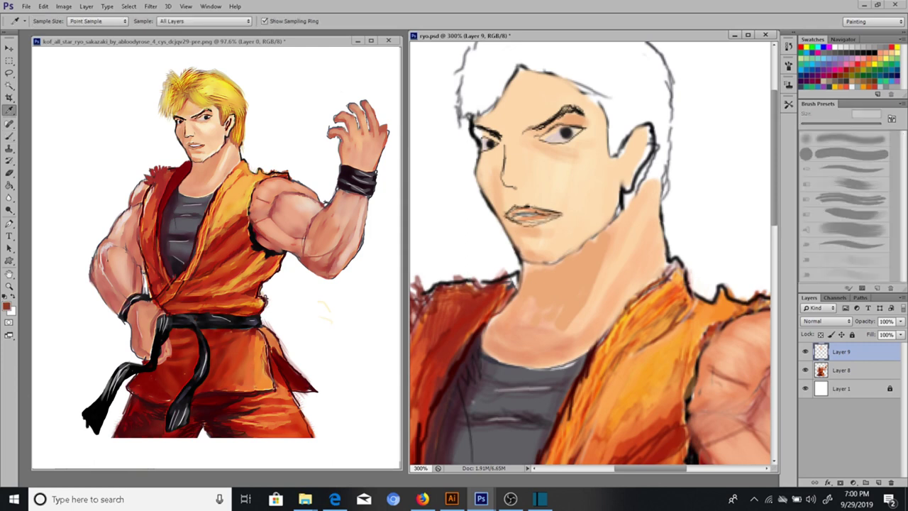
Paint the lips reddish-brown and retouch the left side of the nose in light peach
key("b")
mouse_move(559, 211)
left_mouse_down()
mouse_move(511, 211)
mouse_move(519, 222)
mouse_move(546, 217)
left_mouse_up()
left_click(500, 250, "alt")
key("bracketright")
key("bracketright")
key("bracketright")
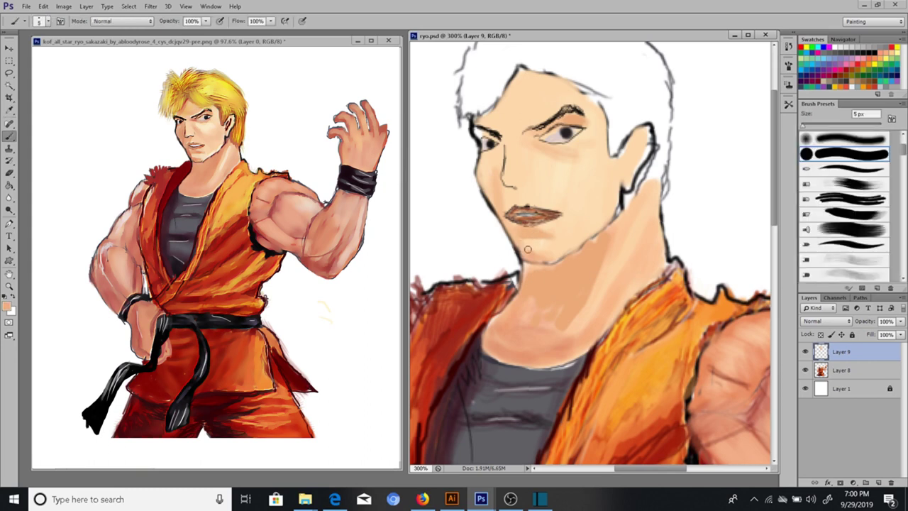
left_click_drag(499, 150, 503, 181)
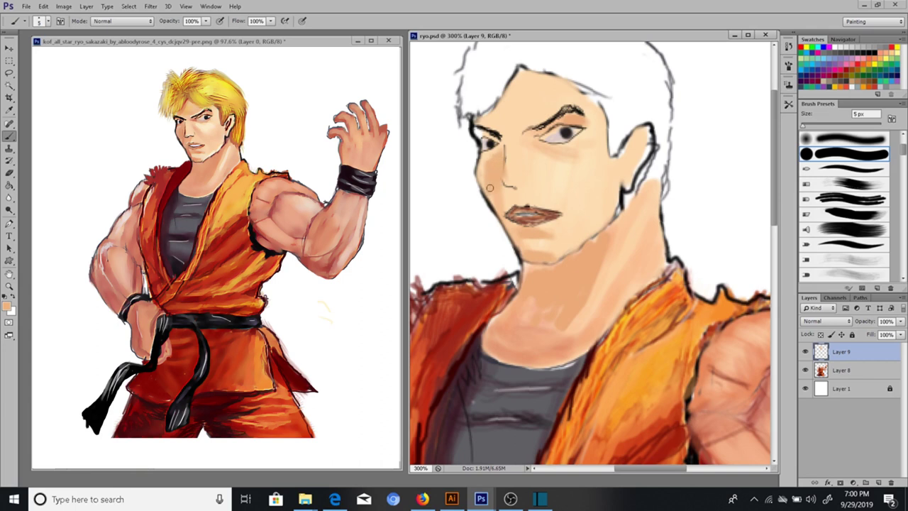
Sample light peach, then black for line work, at 100% brush opacity
key("i")
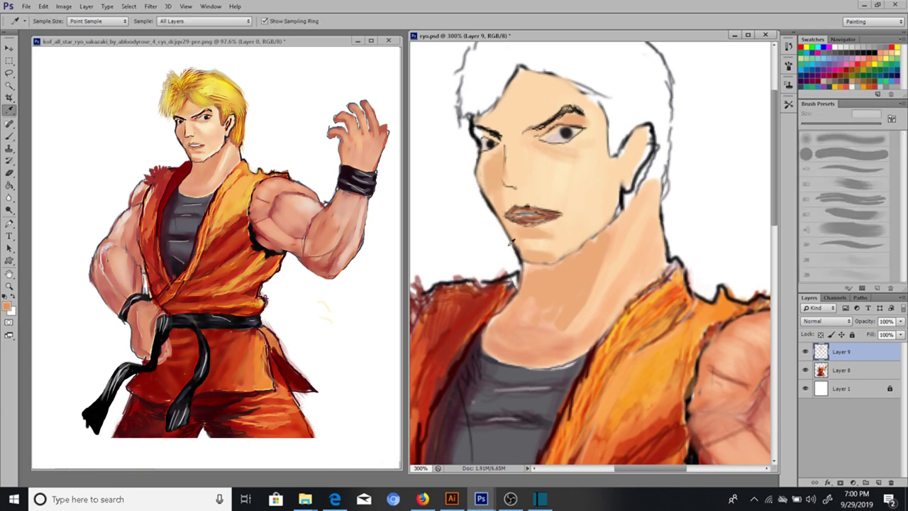
key("b")
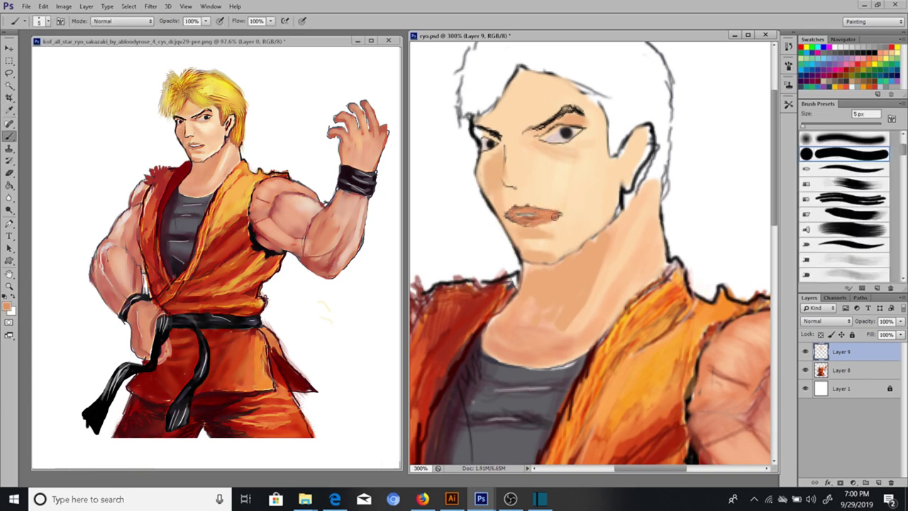
key("i")
left_click(556, 190)
key("b")
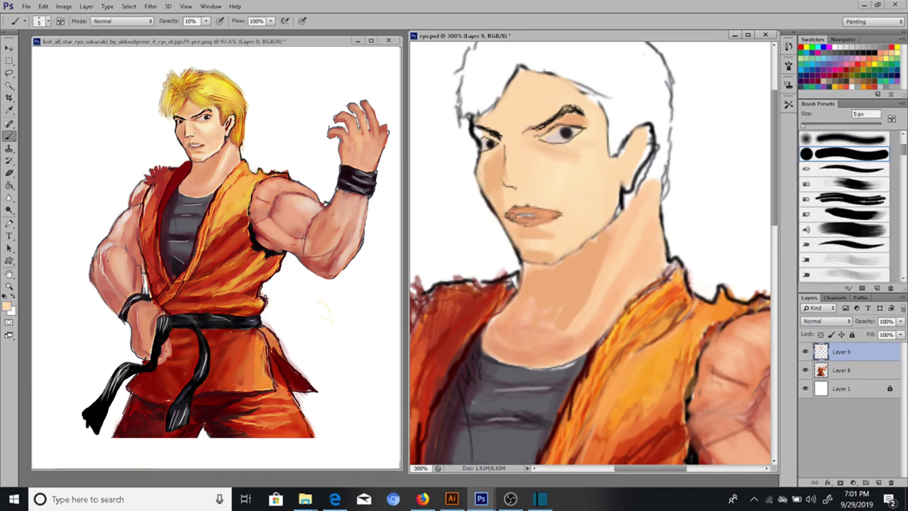
key("i")
left_click(697, 451)
key("b")
left_click_drag(205, 21, 255, 34)
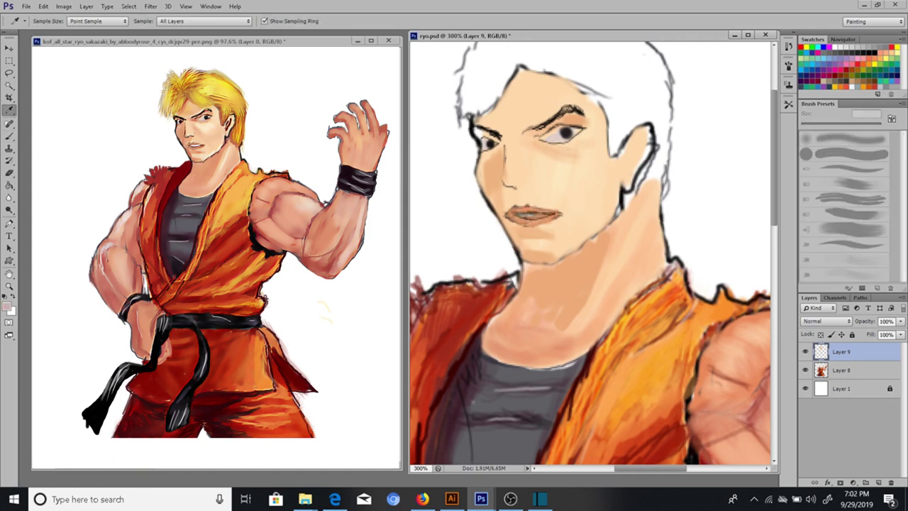
Touch up the left corner of the lips with peach using a 2 px brush
key("bracketright")
left_click(534, 215, "alt")
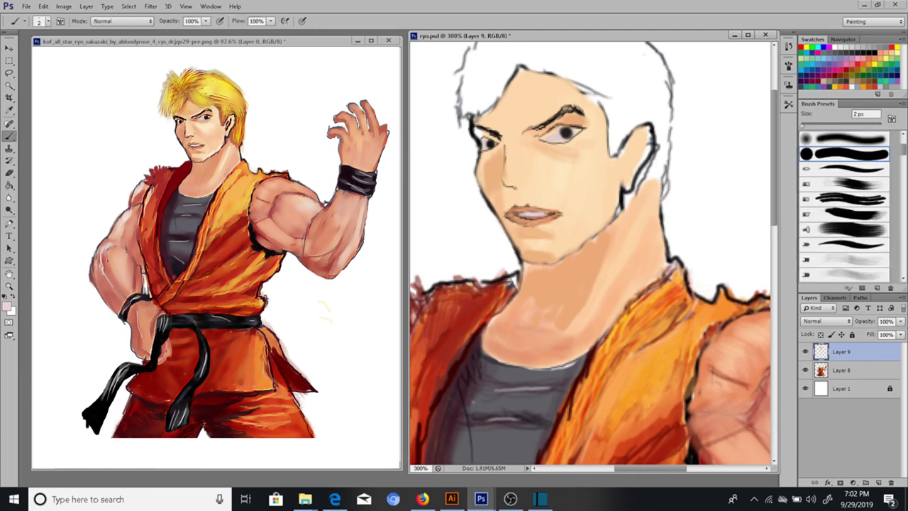
left_click(555, 206, "alt")
left_click(553, 190, "alt")
left_click_drag(507, 212, 509, 225)
Draw a thin black nose line, then softly shade nose, chin and neck at 10% opacity
left_click(516, 213, "alt")
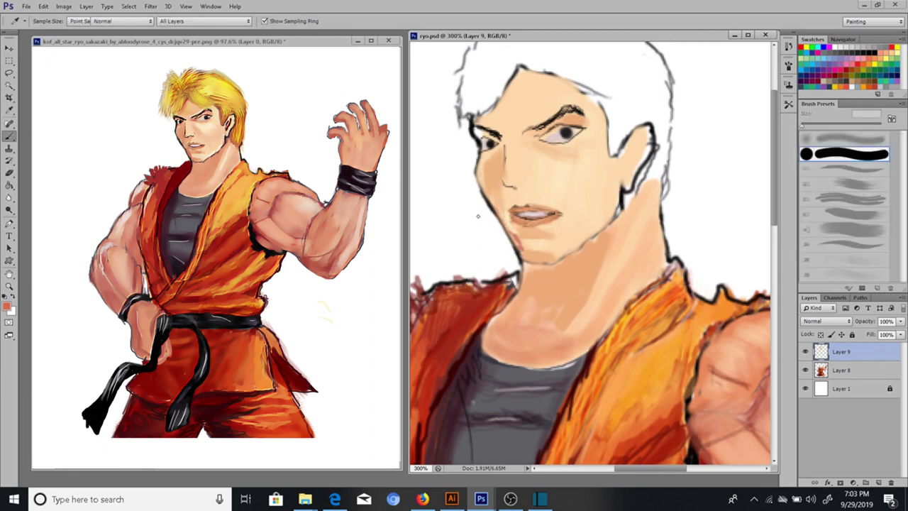
left_click(567, 133, "alt")
left_click_drag(503, 170, 503, 177)
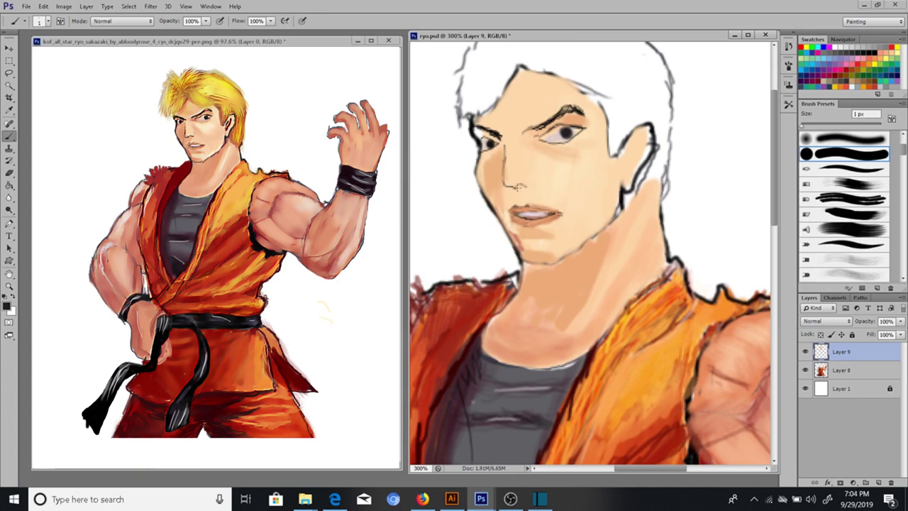
left_click(512, 192, "alt")
key("1")
left_click_drag(501, 198, 495, 159)
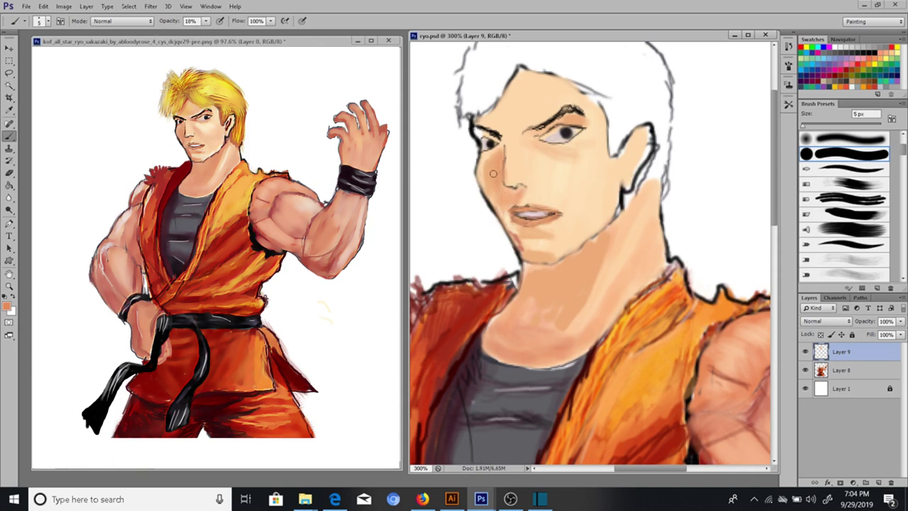
mouse_move(505, 213)
left_mouse_down()
mouse_move(516, 235)
mouse_move(550, 232)
left_mouse_up()
left_click_drag(603, 249, 572, 329)
Paint the collar edge left of the neck dark red at 100% opacity
left_click(514, 280, "alt")
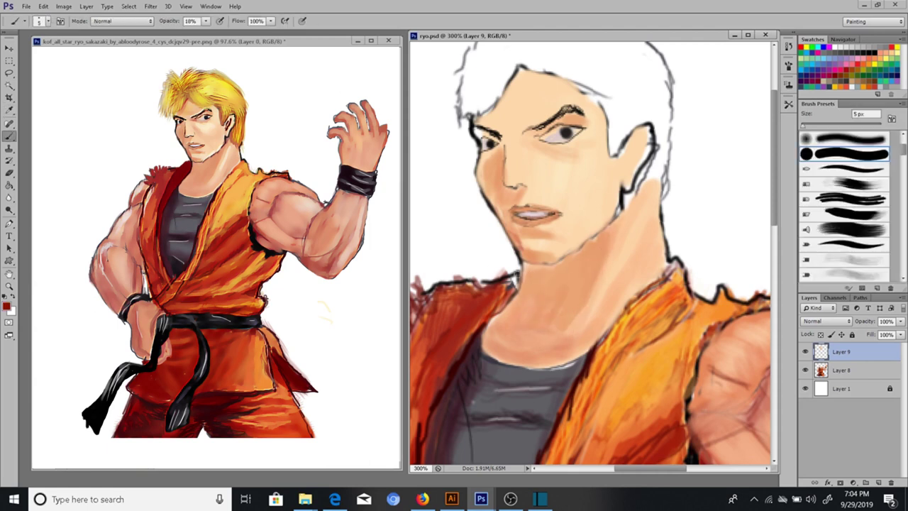
left_click_drag(205, 32, 250, 31)
mouse_move(518, 264)
left_mouse_down()
mouse_move(461, 285)
mouse_move(490, 307)
mouse_move(447, 369)
left_mouse_up()
left_click_drag(500, 295, 484, 328)
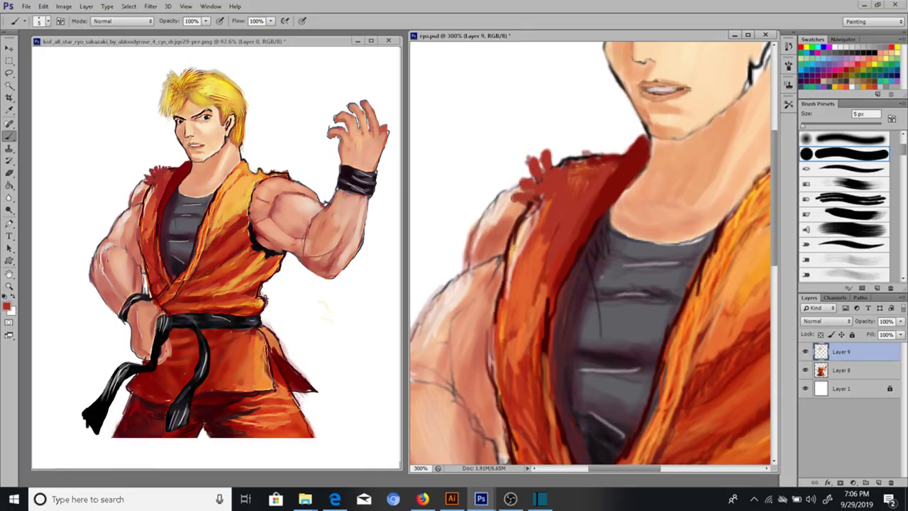
Extend the spiky red collar tufts upward and widen the collar's dark red edge band
mouse_move(557, 168)
left_mouse_down()
mouse_move(560, 148)
mouse_move(569, 149)
left_mouse_up()
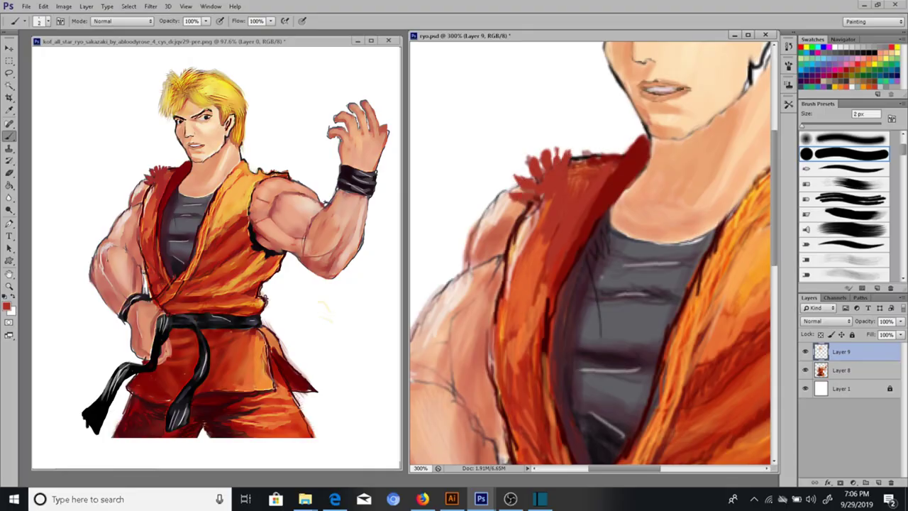
left_click(576, 158, "alt")
key("bracketright")
key("bracketright")
key("bracketright")
left_click_drag(634, 148, 554, 312)
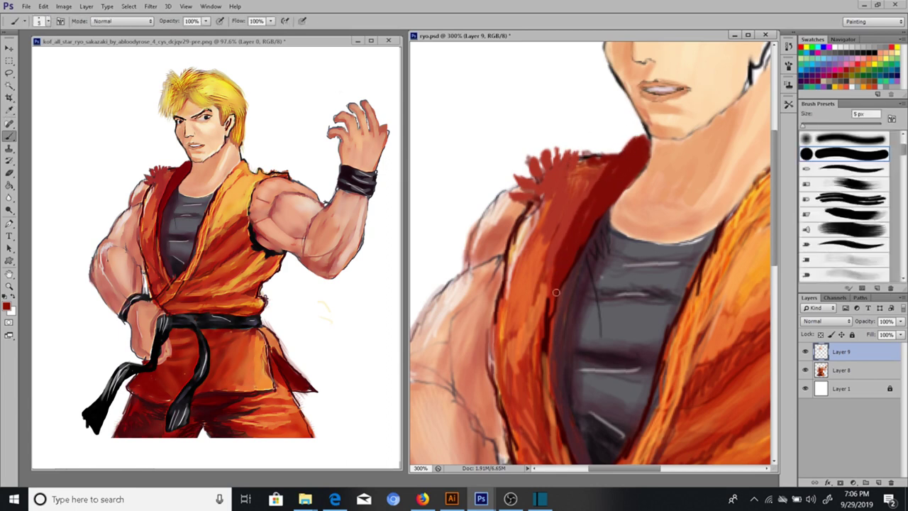
left_click_drag(637, 141, 562, 380)
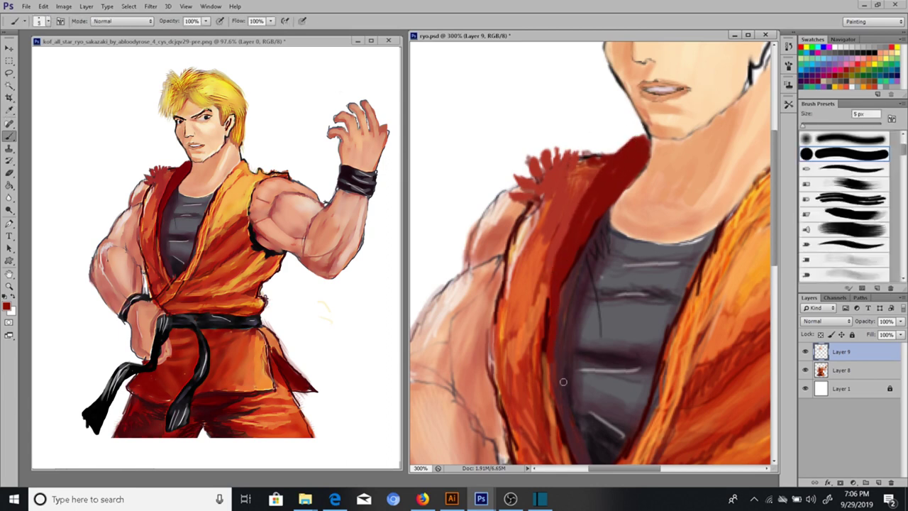
key("bracketleft")
key("bracketleft")
key("bracketleft")
key("bracketleft")
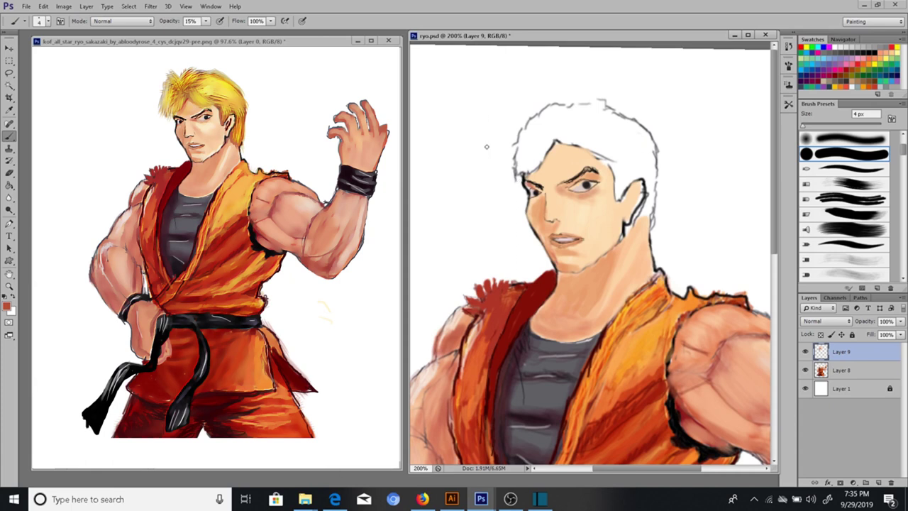
Start covering the top of the white hair in brown at full opacity
key("i")
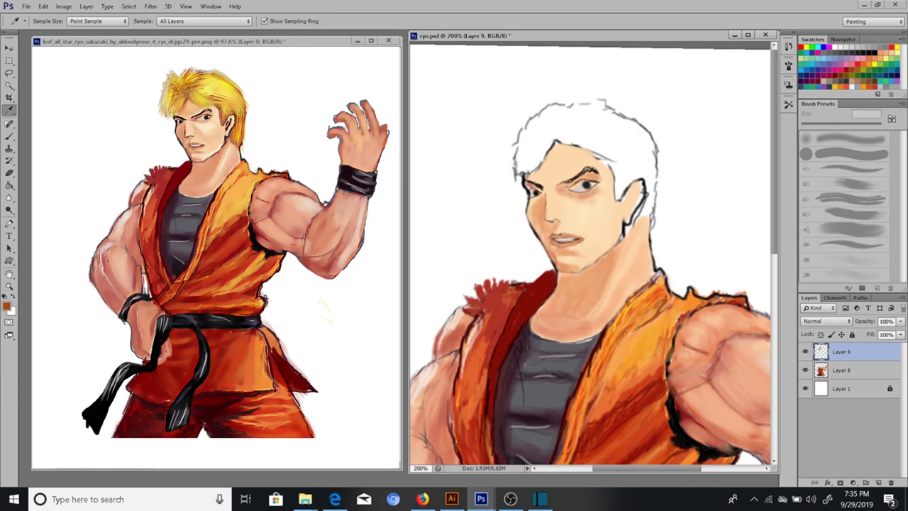
key("b")
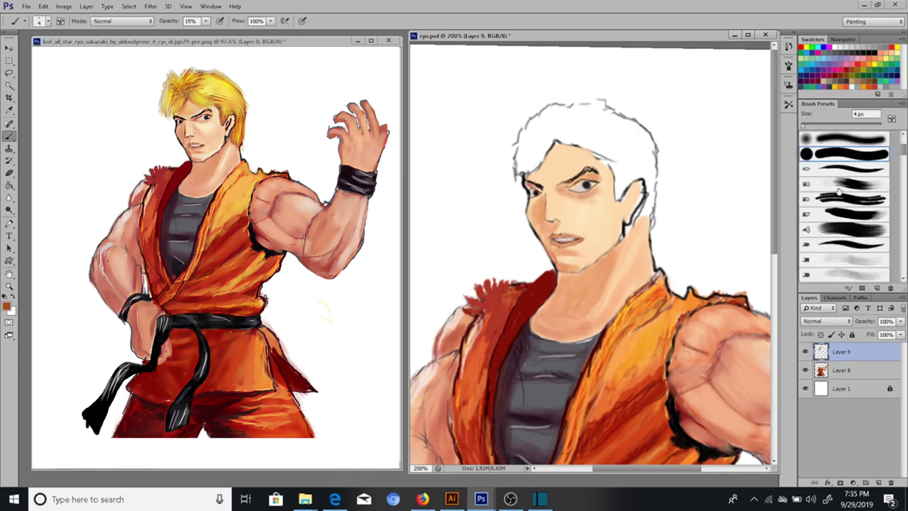
mouse_move(625, 128)
left_mouse_down()
mouse_move(610, 134)
mouse_move(642, 132)
mouse_move(649, 153)
left_mouse_up()
key("0")
mouse_move(579, 117)
left_mouse_down()
mouse_move(630, 125)
mouse_move(635, 166)
left_mouse_up()
key("bracketleft")
key("bracketleft")
key("bracketleft")
left_click_drag(643, 129, 647, 177)
Paint brown down the hair's right edge and around the ear
left_click_drag(657, 145, 654, 225)
left_click_drag(658, 193, 643, 240)
mouse_move(609, 160)
left_mouse_down()
mouse_move(623, 191)
mouse_move(647, 191)
mouse_move(639, 236)
left_mouse_up()
key("bracketleft")
key("bracketleft")
Cover the remaining white on the hair's top and left, then darken its right side
mouse_move(615, 107)
left_mouse_down()
mouse_move(603, 115)
mouse_move(561, 107)
mouse_move(572, 111)
mouse_move(561, 142)
mouse_move(593, 166)
left_mouse_up()
left_click_drag(580, 125, 548, 141)
mouse_move(572, 108)
left_mouse_down()
mouse_move(544, 132)
mouse_move(537, 119)
mouse_move(536, 157)
left_mouse_up()
mouse_move(541, 122)
left_mouse_down()
mouse_move(514, 163)
mouse_move(525, 170)
mouse_move(508, 181)
left_mouse_up()
mouse_move(615, 105)
left_mouse_down()
mouse_move(583, 127)
mouse_move(594, 112)
mouse_move(627, 136)
left_mouse_up()
left_click_drag(659, 132, 647, 171)
left_click_drag(645, 125, 661, 178)
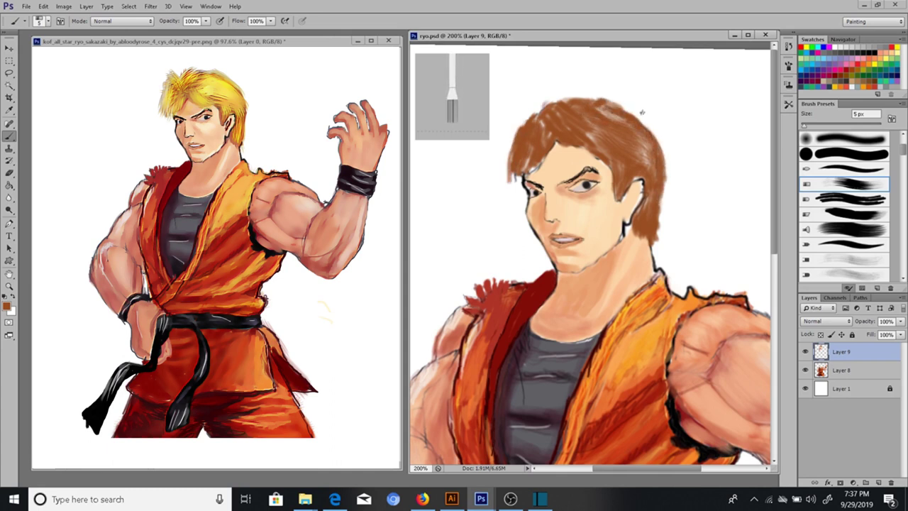
key("i")
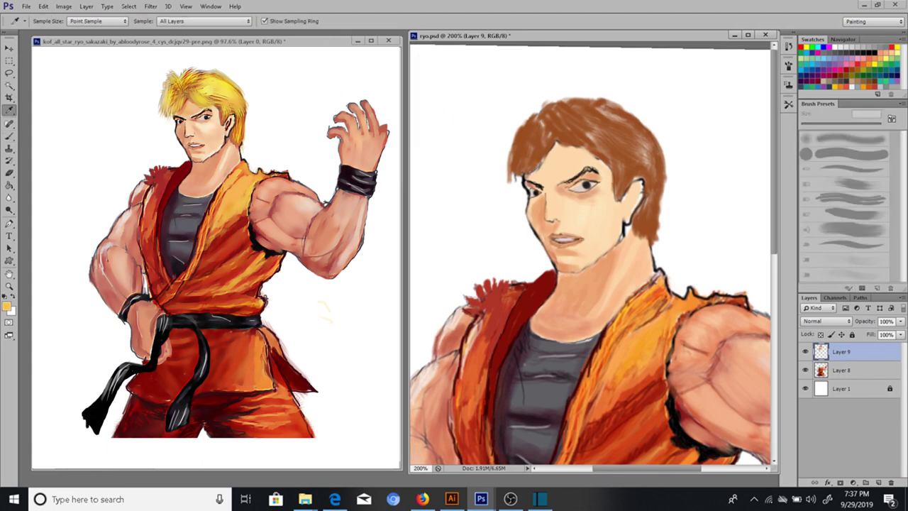
Paint yellow-blonde strands with a 20 px brush over the right, top and left of the hair
key("b")
key("bracketright")
key("bracketright")
mouse_move(589, 124)
left_mouse_down()
mouse_move(642, 160)
mouse_move(639, 146)
left_mouse_up()
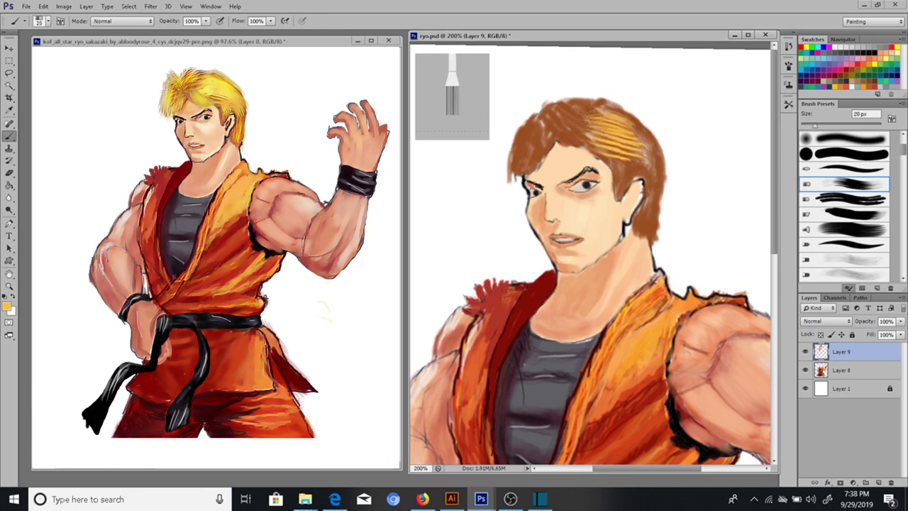
left_click_drag(586, 107, 653, 154)
left_click_drag(621, 122, 663, 179)
left_click_drag(554, 122, 600, 98)
mouse_move(568, 148)
left_mouse_down()
mouse_move(600, 117)
mouse_move(553, 124)
left_mouse_up()
mouse_move(540, 177)
left_mouse_down()
mouse_move(525, 132)
mouse_move(536, 93)
left_mouse_up()
left_click_drag(539, 131, 518, 99)
left_click_drag(529, 164, 500, 145)
Add more blonde strands on the left and a darker strand at the hair's top
key("p")
key("b")
key("p")
key("b")
mouse_move(543, 138)
left_mouse_down()
mouse_move(519, 103)
mouse_move(502, 174)
mouse_move(507, 162)
mouse_move(592, 159)
mouse_move(569, 109)
mouse_move(517, 131)
left_mouse_up()
left_click_drag(536, 119, 525, 150)
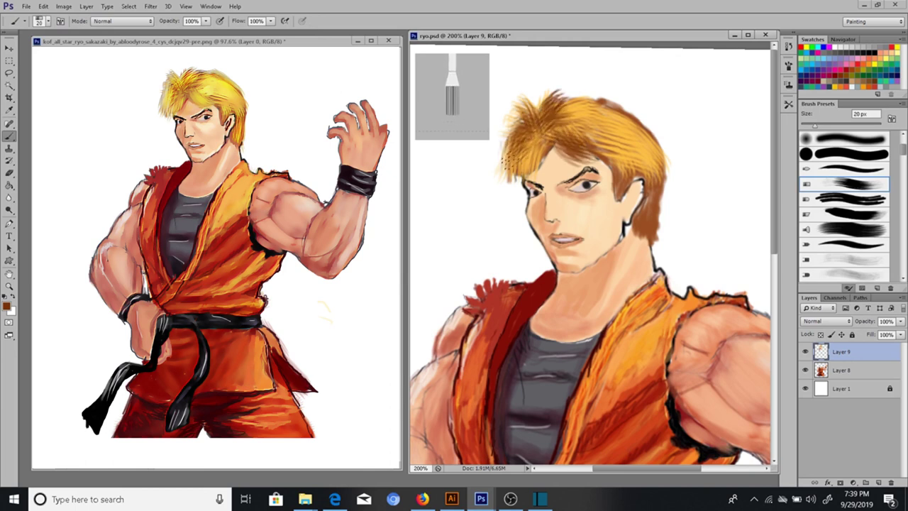
left_click_drag(553, 113, 578, 109)
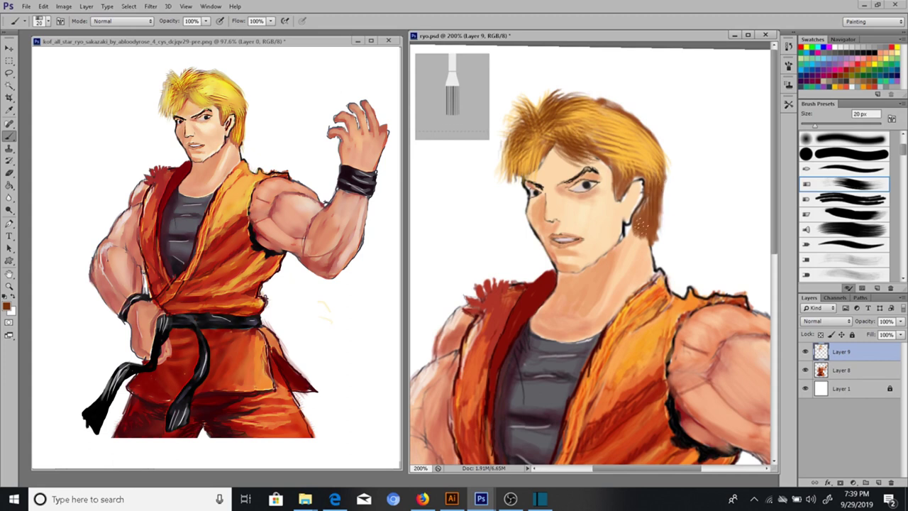
Brush light cream highlights across the hair in Overlay blend mode
left_click(524, 177, "alt")
key("shift+alt+o")
left_click_drag(638, 149, 578, 110)
mouse_move(657, 170)
left_mouse_down()
mouse_move(662, 196)
mouse_move(646, 237)
left_mouse_up()
left_click_drag(624, 167, 619, 212)
left_click_drag(603, 125, 577, 168)
left_click_drag(571, 97, 510, 158)
left_click_drag(522, 112, 500, 161)
left_click_drag(551, 138, 511, 189)
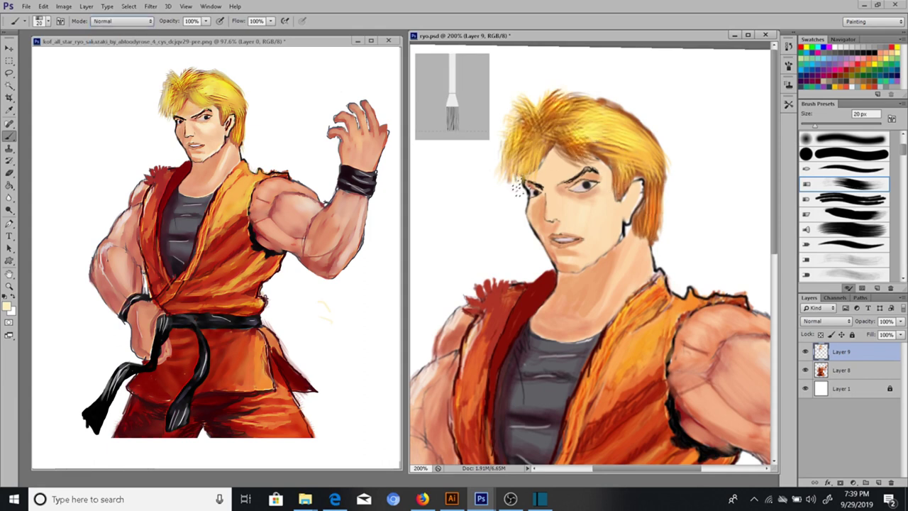
Brighten and saturate the hair with pale yellow overlay strokes, including both edges
key("i")
key("b")
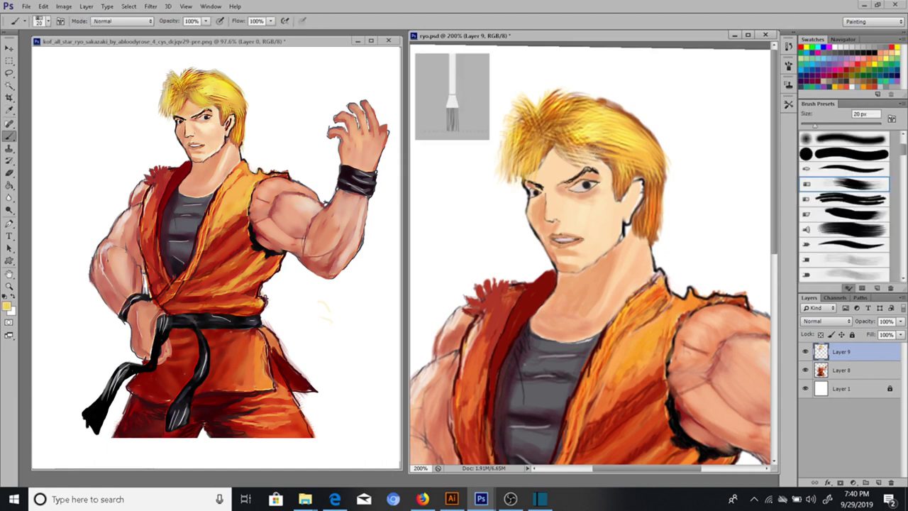
left_click(622, 104, "alt")
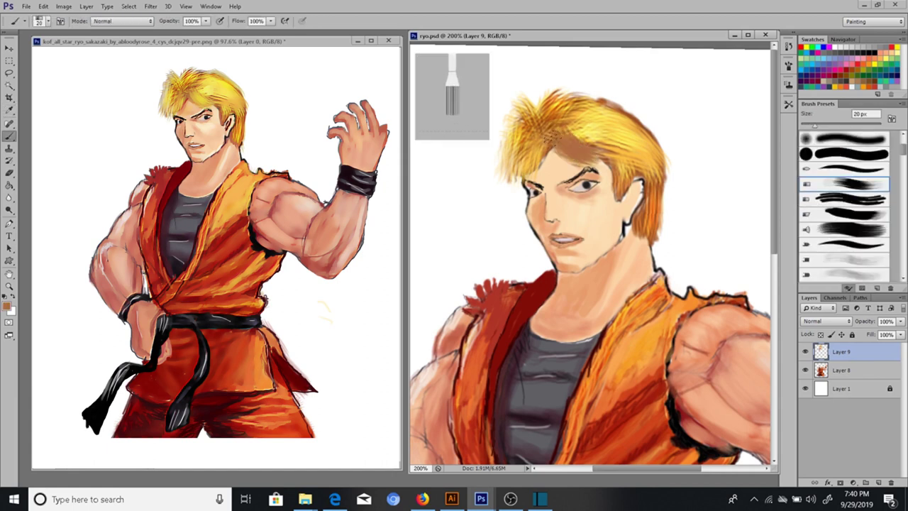
key("i")
left_click(568, 152)
key("b")
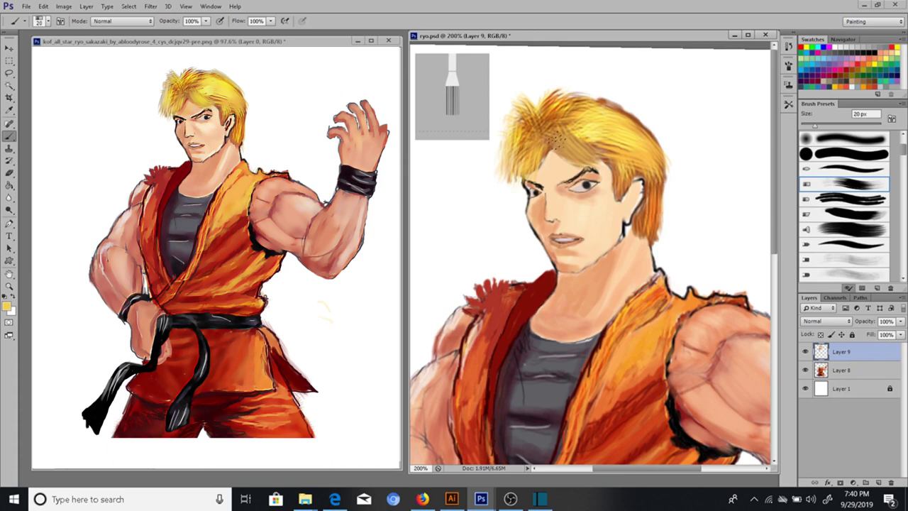
left_click_drag(568, 145, 610, 135)
left_click_drag(547, 106, 526, 135)
left_click_drag(589, 99, 660, 142)
mouse_move(661, 188)
left_mouse_down()
mouse_move(639, 171)
mouse_move(655, 171)
mouse_move(649, 238)
left_mouse_up()
left_click_drag(497, 146, 507, 181)
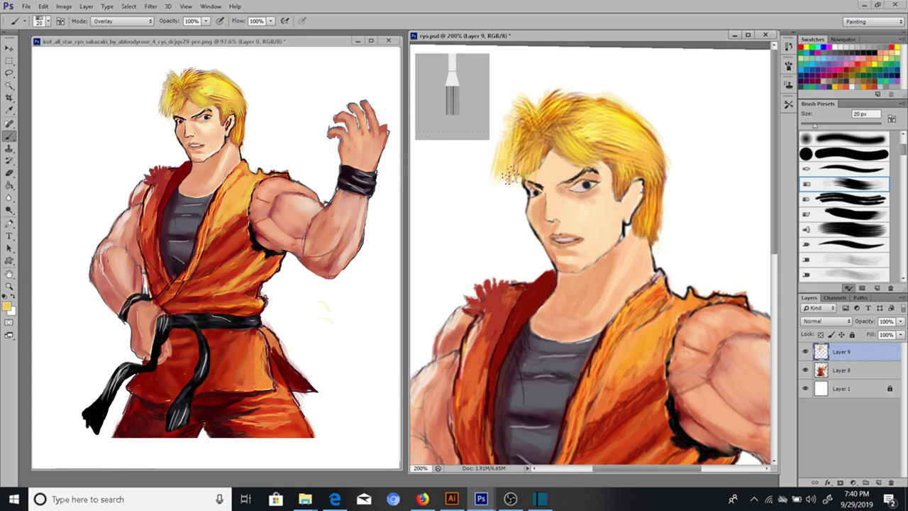
left_click_drag(521, 142, 511, 192)
Pick a salmon-orange skin colour with a pointed tip, Normal blending and 17% opacity
left_click(801, 52)
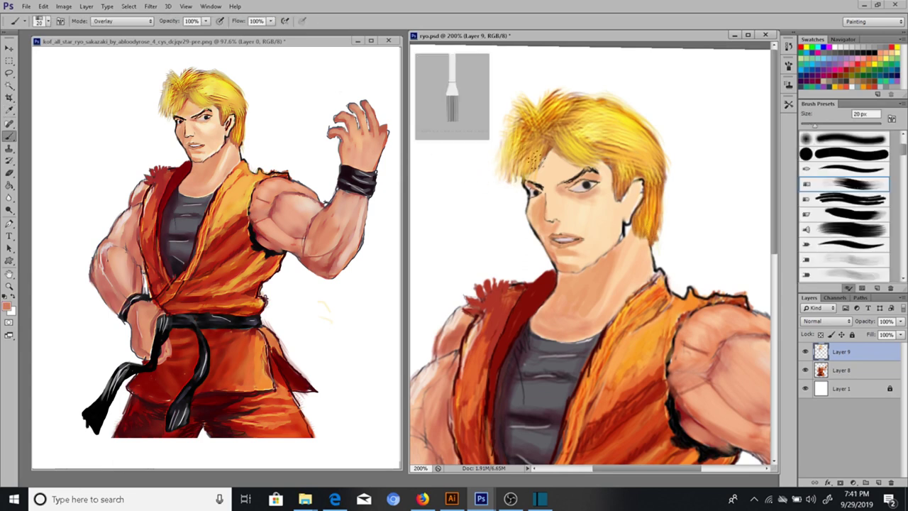
key("comma")
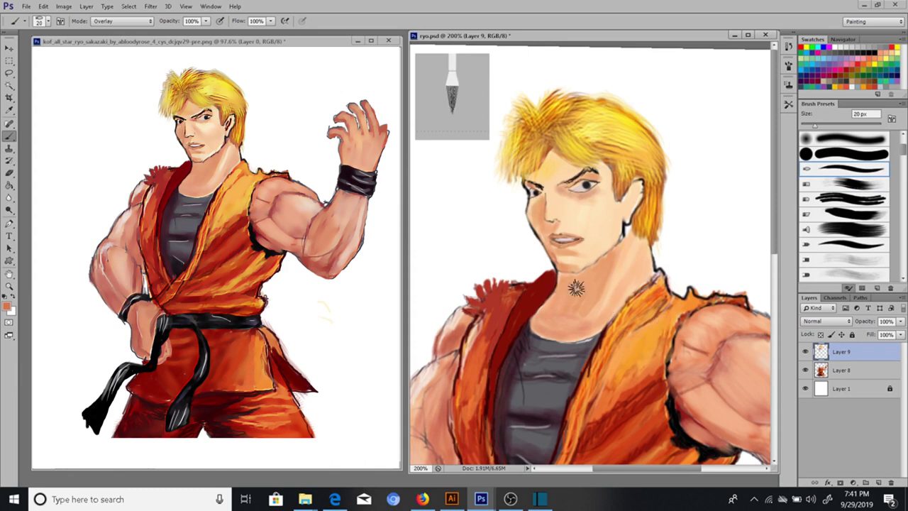
key("shift+alt+n")
key("0")
key("7")
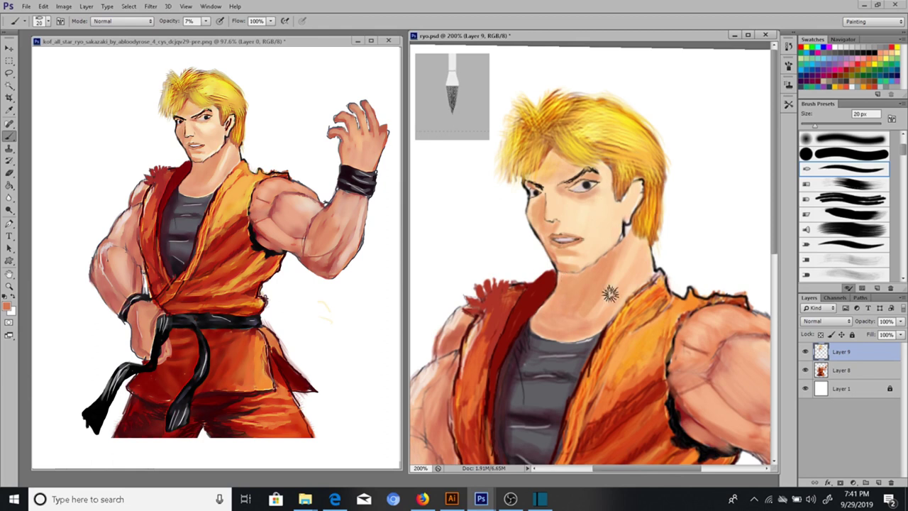
left_click_drag(205, 21, 215, 33)
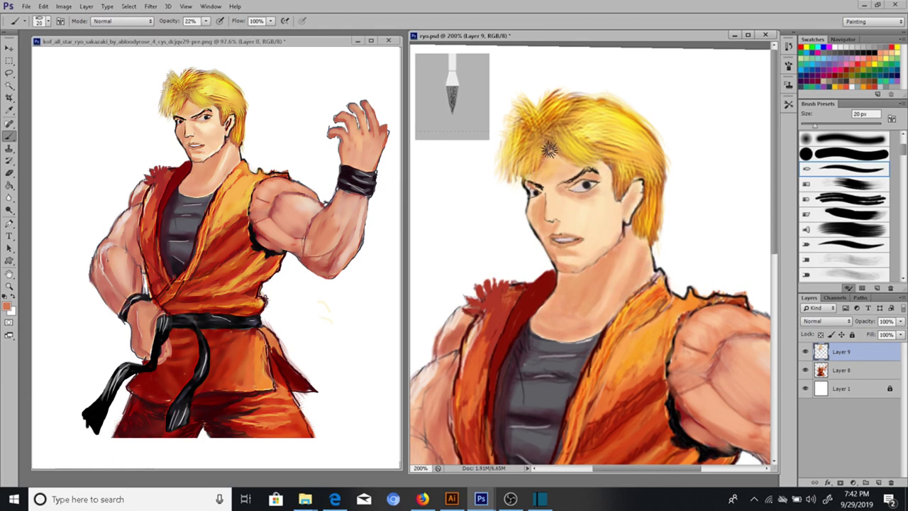
Set the brush to full opacity and 10 px with a peach skin tone
left_click(684, 420, "alt")
scroll(565, 185, "up", 2)
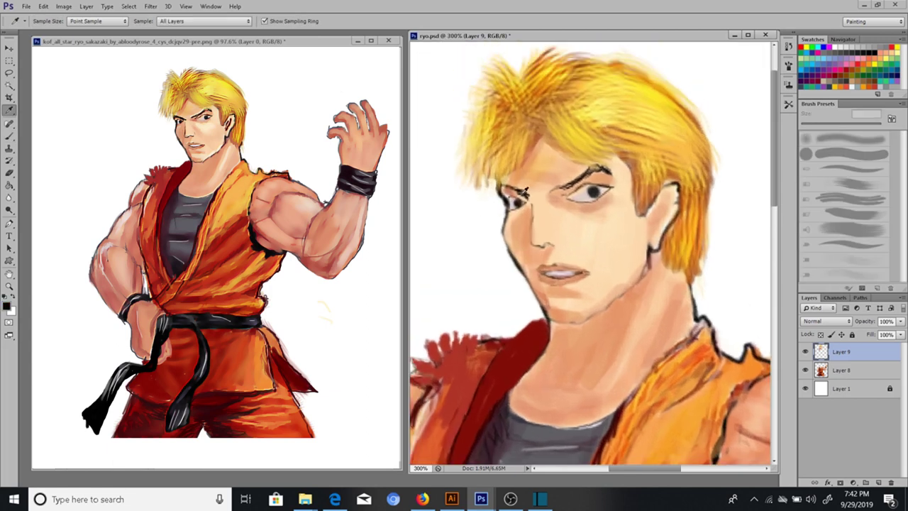
left_click_drag(205, 20, 249, 33)
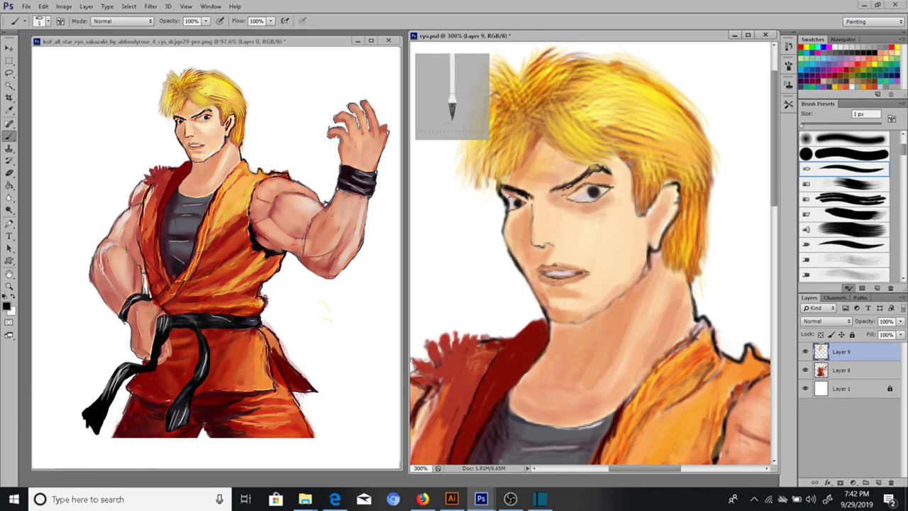
left_click(600, 176, "alt")
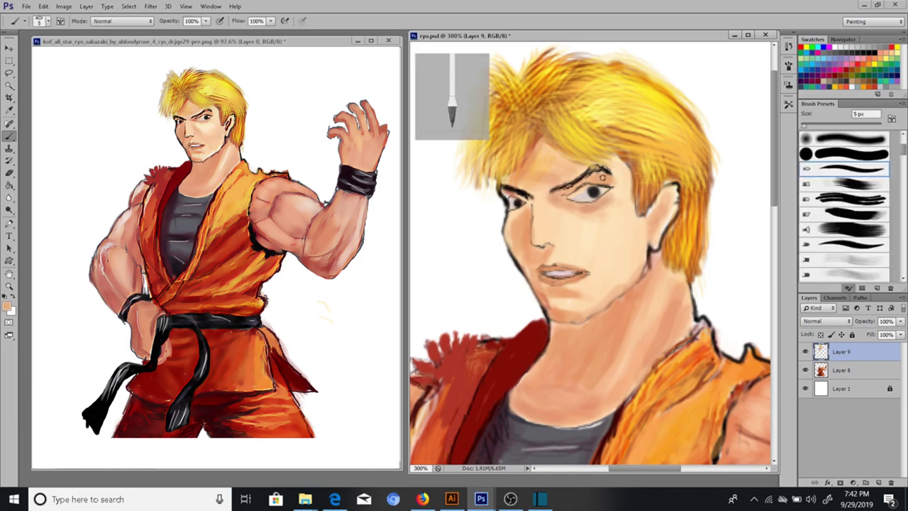
key("bracketright")
key("bracketright")
key("bracketright")
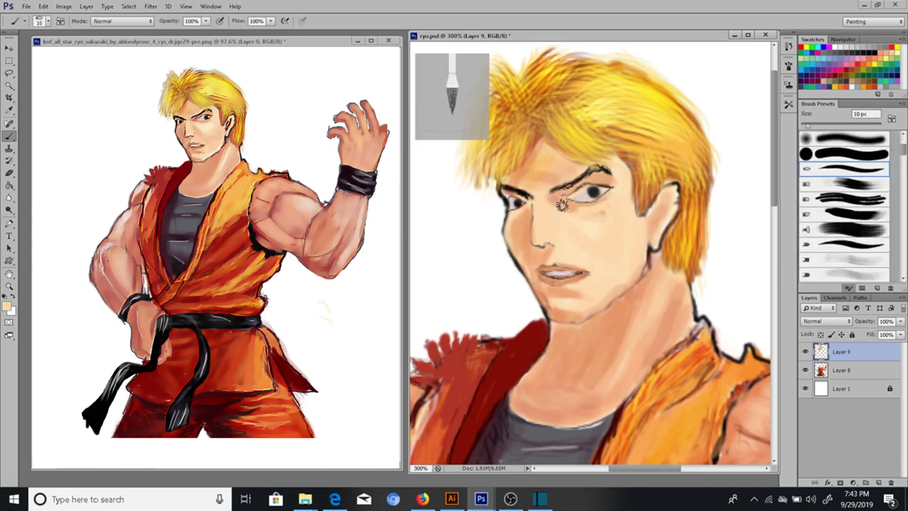
key("i")
key("b")
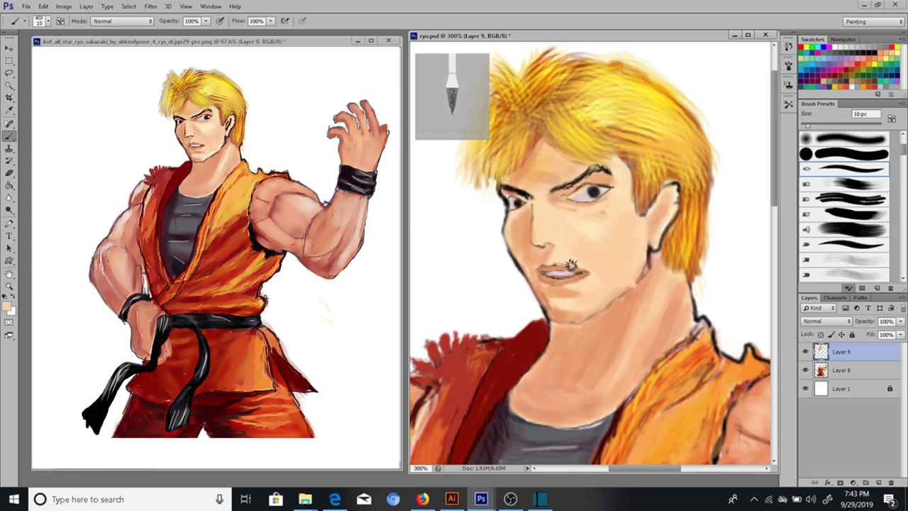
Lighten the skin around the chin and add soft light strokes on the neck
left_click(589, 213, "alt")
left_click_drag(563, 291, 628, 330)
key("1")
key("8")
left_click_drag(641, 294, 629, 350)
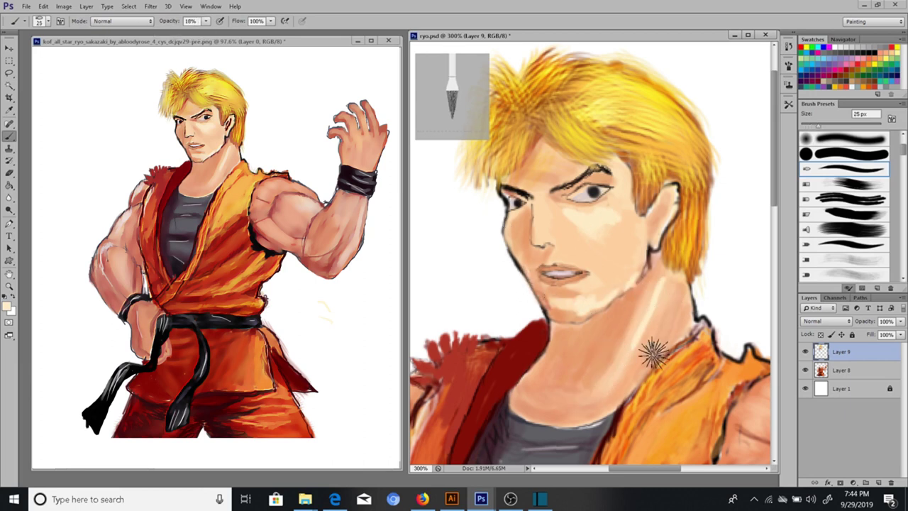
Add dark brown outlines to the ear, under the right eye and a cheek mark
key("alt")
left_click(620, 422, "alt")
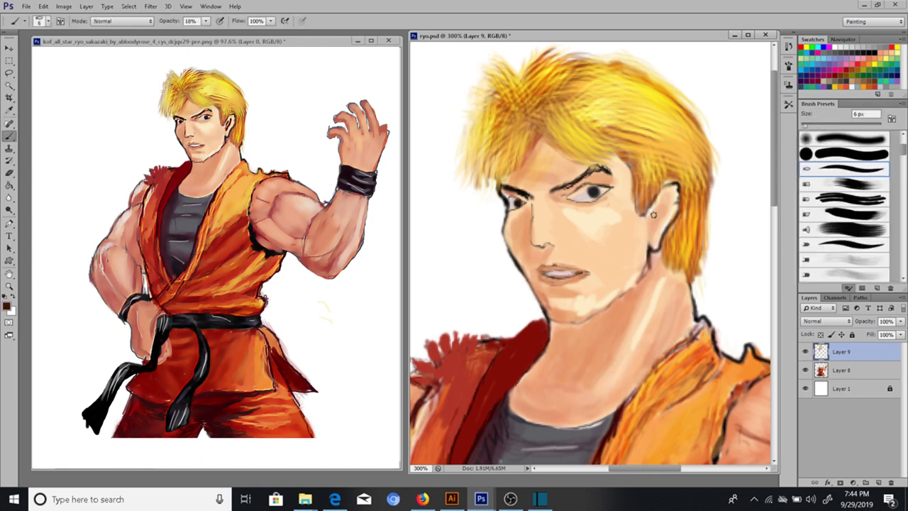
left_click_drag(651, 201, 657, 228)
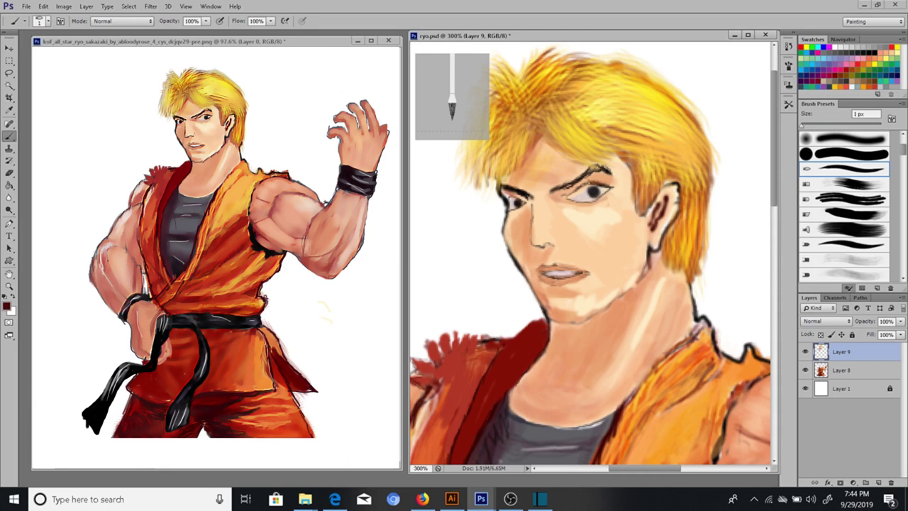
left_click_drag(581, 204, 594, 200)
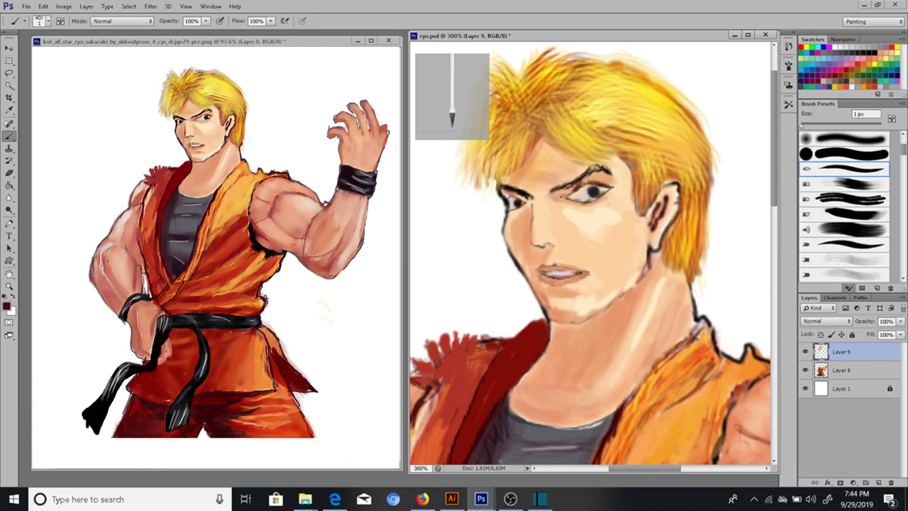
left_click(587, 227)
With an orange skin tone at low opacity, shade the jaw line and between nose and eye
key("bracketright")
key("bracketright")
left_click(595, 177, "alt")
key("bracketright")
key("bracketright")
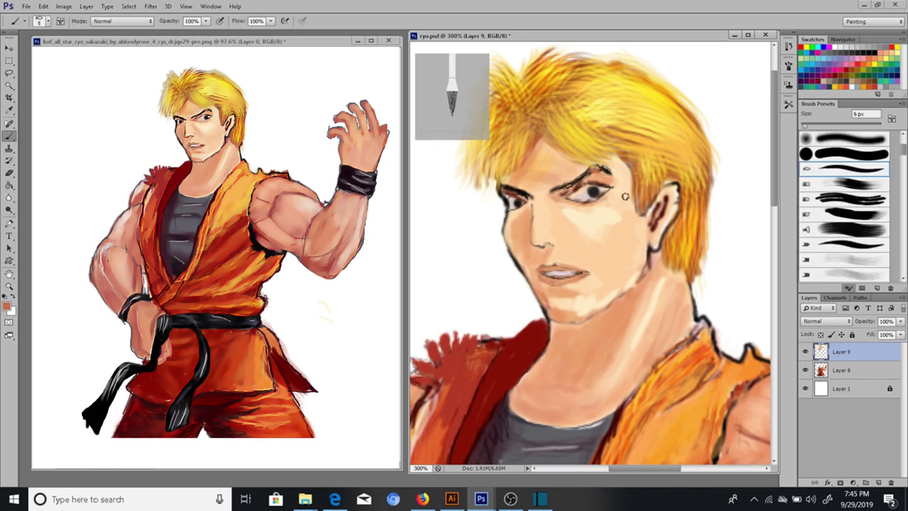
left_click_drag(666, 250, 691, 298)
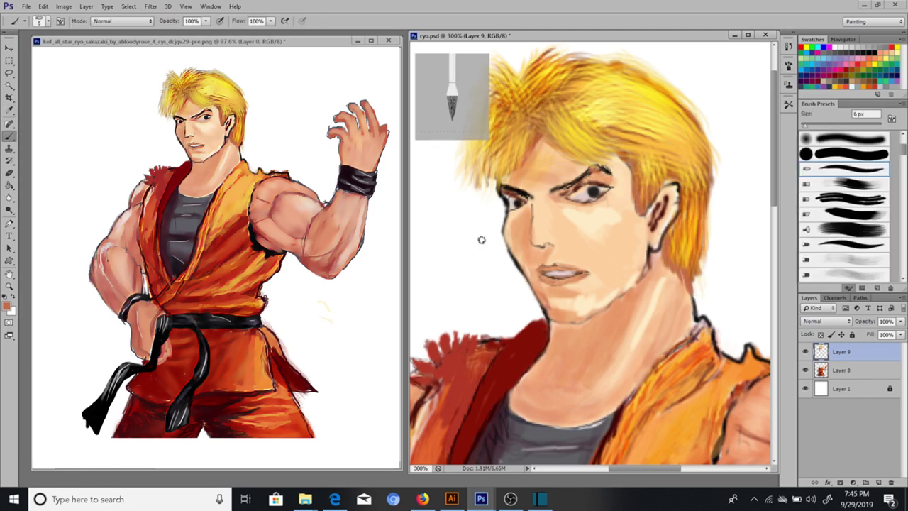
left_click_drag(206, 21, 167, 33)
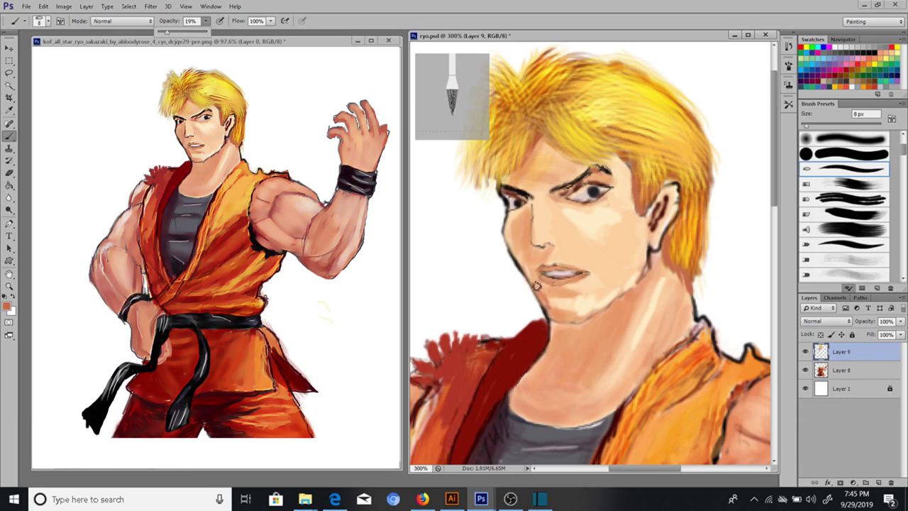
left_click_drag(537, 286, 543, 299)
mouse_move(526, 227)
left_mouse_down()
mouse_move(541, 202)
mouse_move(574, 200)
mouse_move(518, 210)
left_mouse_up()
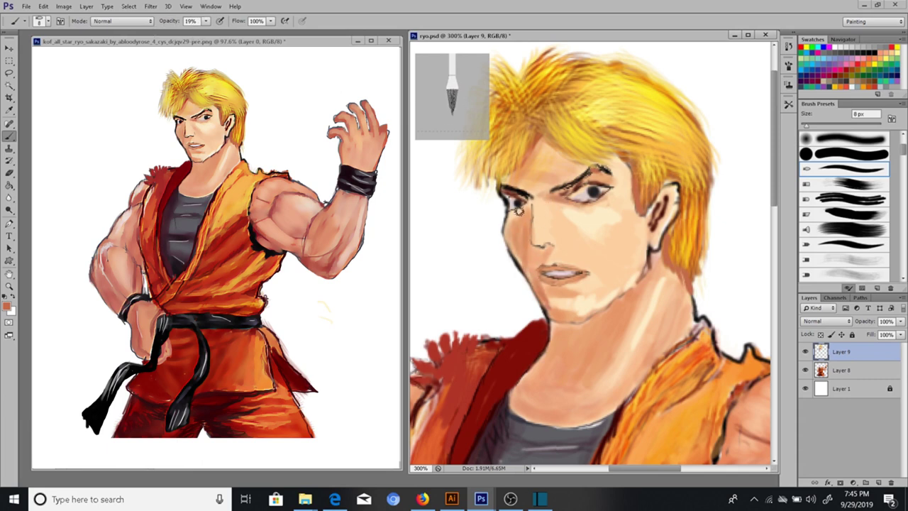
At 8% opacity, faintly shade the cheek near the ear, the chin and neck-to-chin
key("0")
key("8")
left_click_drag(609, 251, 643, 250)
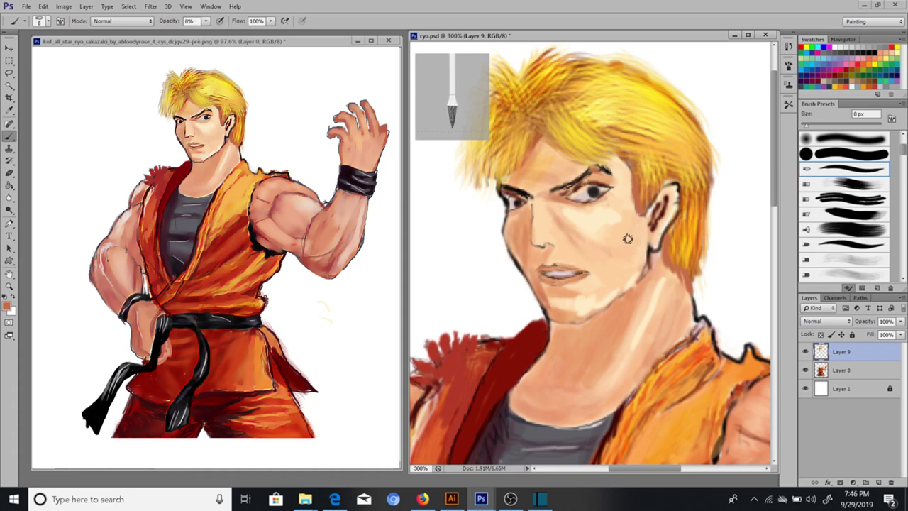
mouse_move(563, 308)
left_mouse_down()
mouse_move(590, 296)
mouse_move(576, 314)
left_mouse_up()
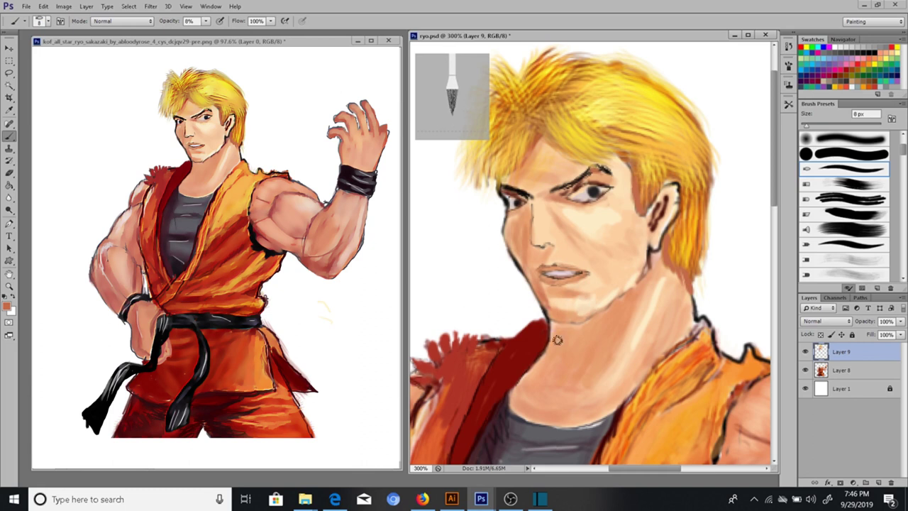
key("ctrl+minus")
left_click_drag(594, 277, 584, 258)
key("ctrl+plus")
Sample the peach skin tone, restore full brush opacity and zoom out to 100%
left_click(552, 173, "alt")
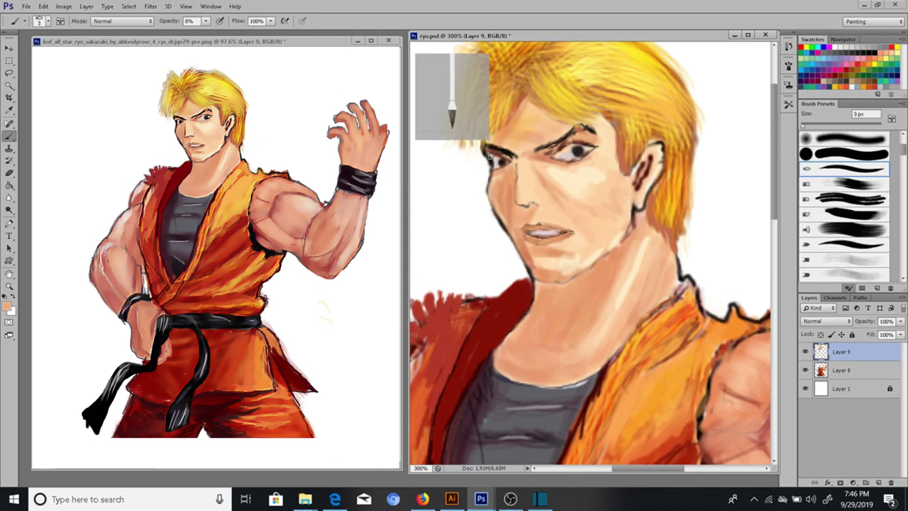
left_click(205, 21)
left_click(205, 22)
key("ctrl+1")
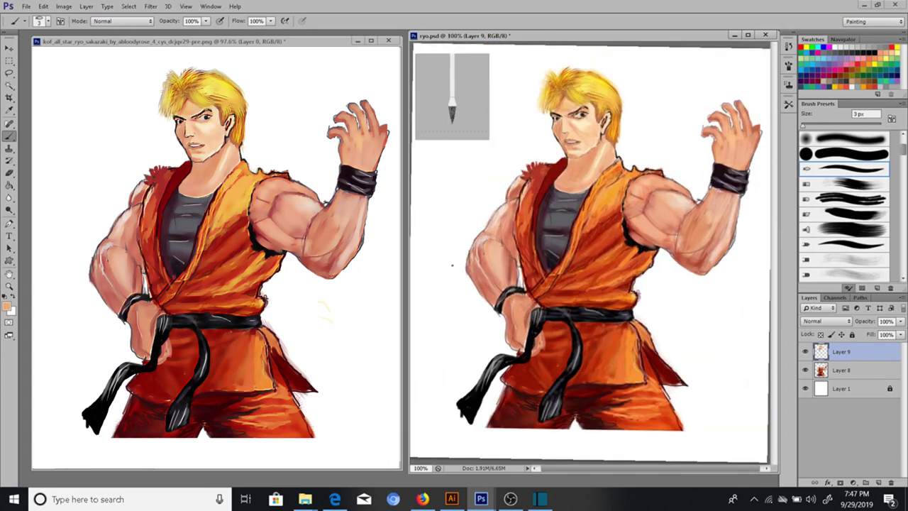
Sample dark brown from the eye and paint thin strokes along and beside the nose
key("ctrl+plus")
key("ctrl+plus")
scroll(452, 265, "up", 5)
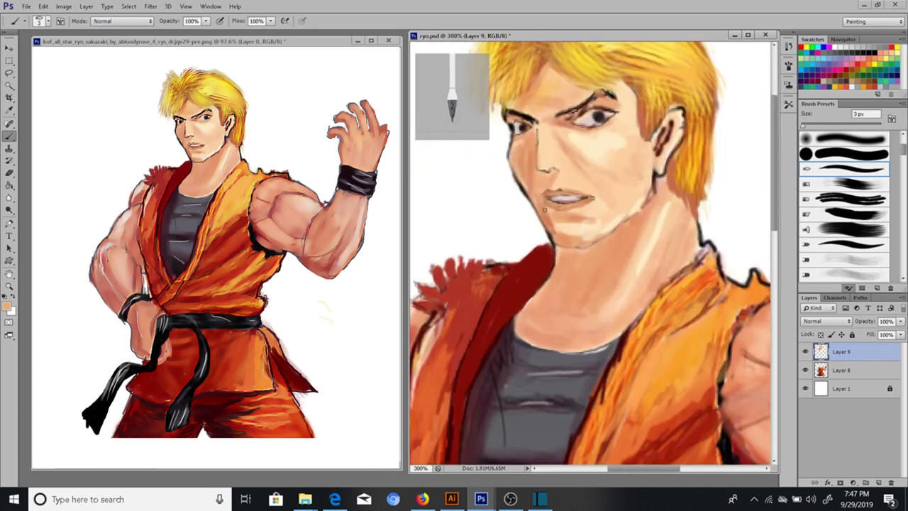
key("i")
left_click(613, 120)
key("b")
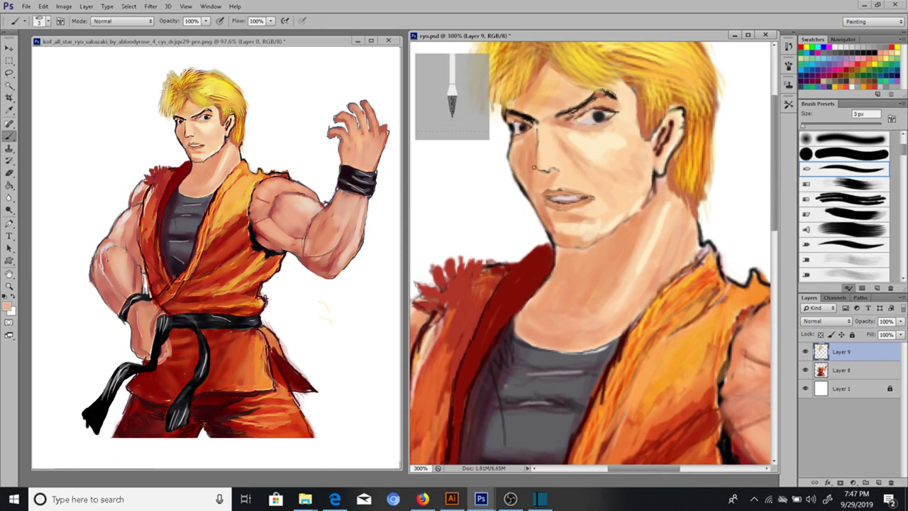
left_click(599, 114, "alt")
left_click_drag(538, 153, 548, 170)
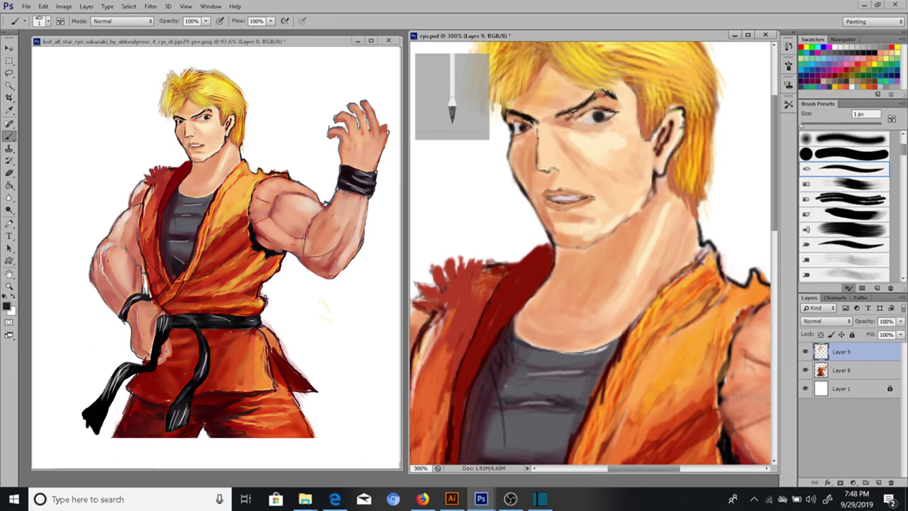
left_click(567, 169)
key("comma")
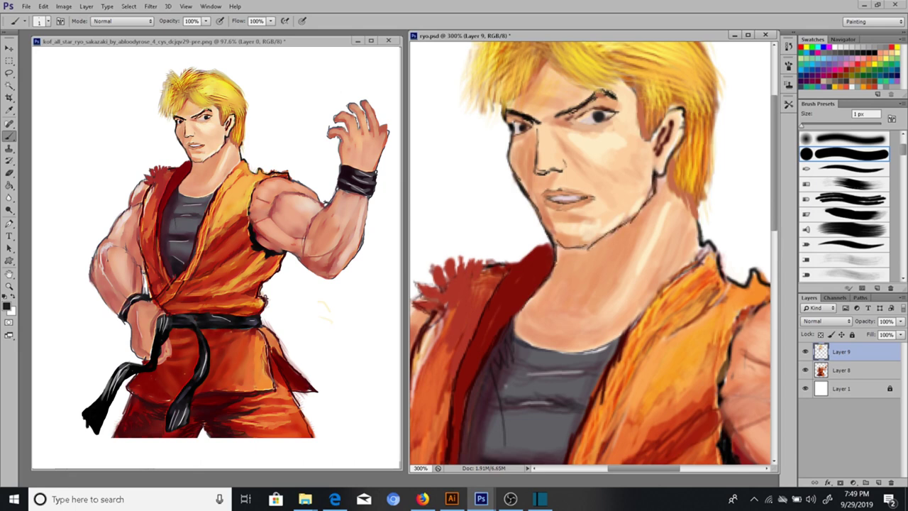
Paint a short peach stroke near the jaw and neck
left_click(709, 248, "alt")
left_click_drag(707, 247, 671, 293)
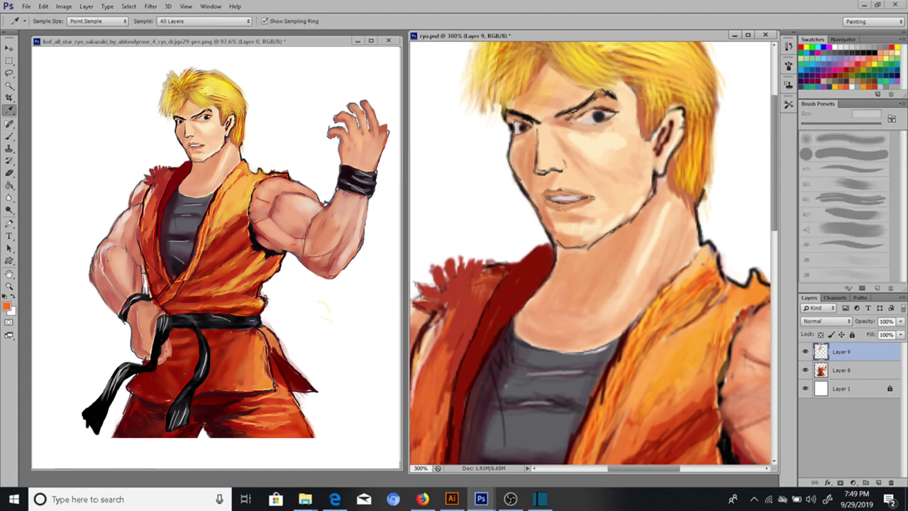
key("b")
Paint light-orange strokes over the gi at the shoulder with a 9 px brush
mouse_move(687, 323)
left_mouse_down()
mouse_move(606, 259)
mouse_move(564, 270)
left_mouse_up()
left_click(667, 225, "alt")
key("bracketright")
key("bracketright")
key("bracketright")
mouse_move(624, 231)
left_mouse_down()
mouse_move(550, 334)
mouse_move(519, 282)
left_mouse_up()
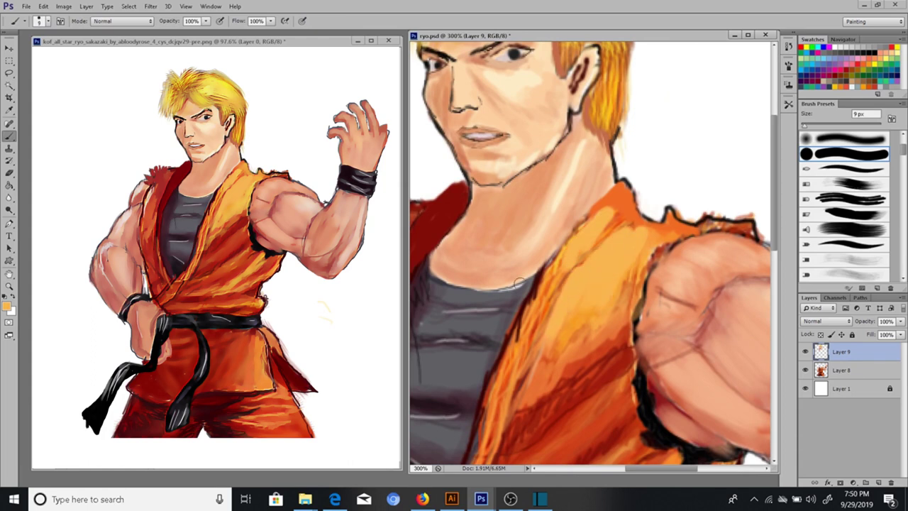
Pick a lighter yellow-orange and paint 26% opacity highlights down the gi
left_click(9, 307)
left_click(560, 267)
left_click(642, 152)
key("2")
key("6")
left_click_drag(638, 257, 610, 333)
left_click_drag(631, 284, 536, 376)
left_click_drag(553, 334, 522, 391)
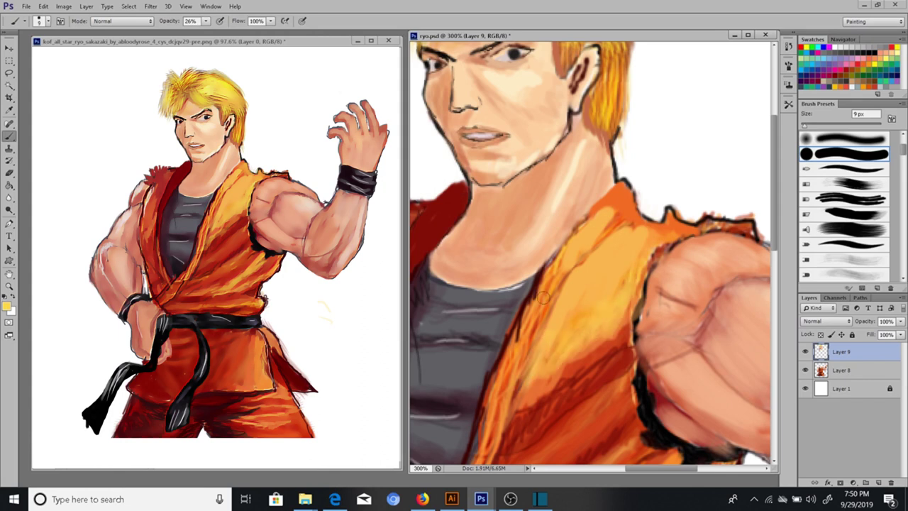
Add more translucent highlights to the lower gi and upper chest, then zoom out
mouse_move(633, 206)
left_mouse_down()
mouse_move(642, 224)
mouse_move(624, 348)
left_mouse_up()
scroll(625, 340, "down", 5)
mouse_move(638, 288)
left_mouse_down()
mouse_move(600, 334)
mouse_move(511, 398)
mouse_move(589, 358)
mouse_move(490, 397)
left_mouse_up()
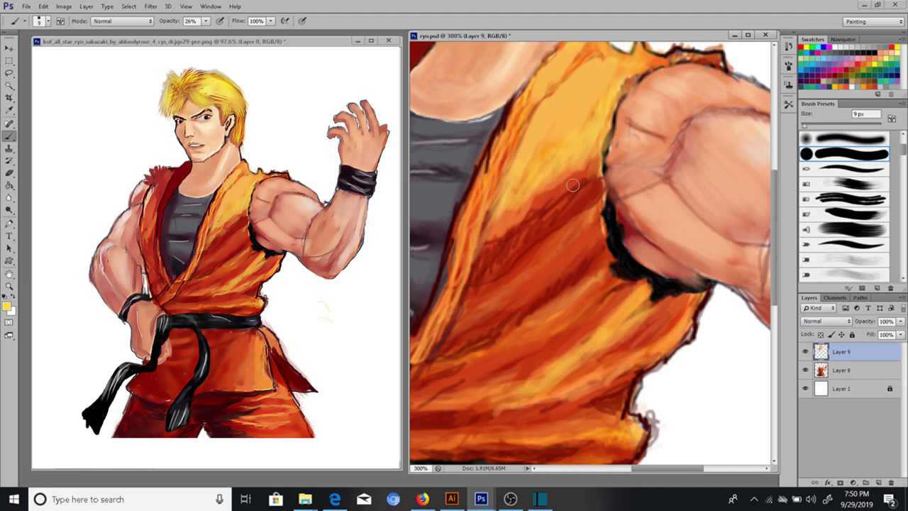
left_click_drag(579, 179, 479, 266)
key("ctrl+minus")
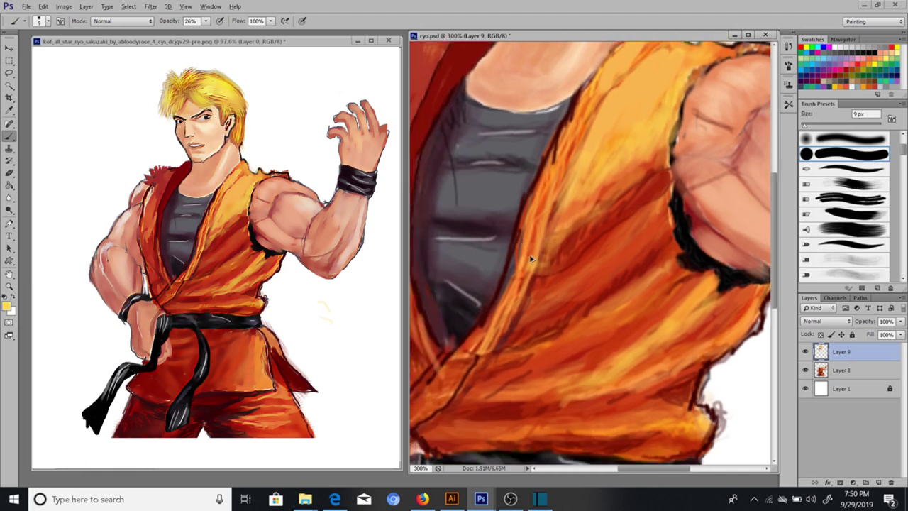
key("ctrl+minus")
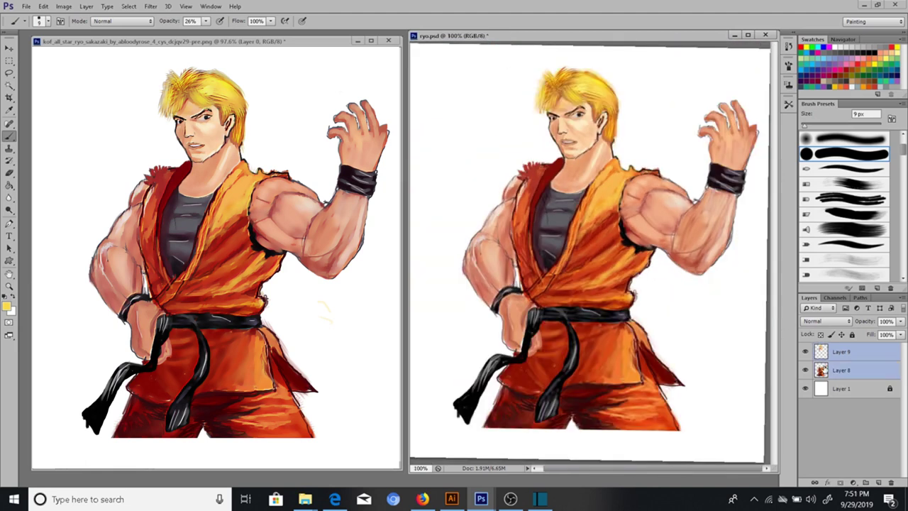
Merge the painting layers into Layer 9, duplicate it, and try Overlay on the copy
key("ctrl+e")
key("ctrl+j")
key("ctrl+f")
left_click(826, 321)
left_click(799, 21)
key("Down")
key("Down")
key("Down")
key("Down")
key("Down")
key("Down")
key("Down")
key("Down")
key("Down")
key("Down")
key("Down")
key("Down")
key("Down")
key("Down")
key("Down")
key("Down")
key("Up")
key("Up")
key("Up")
key("Up")
key("Up")
key("Up")
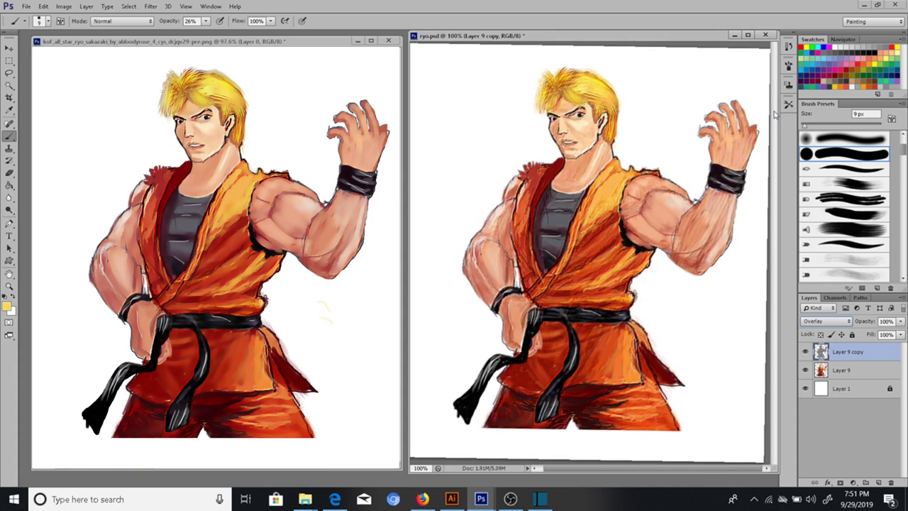
Set Layer 9 copy back to Normal and apply a filter with values 4.0 and 25.0
left_click(804, 352)
key("shift+alt+n")
left_click(805, 352)
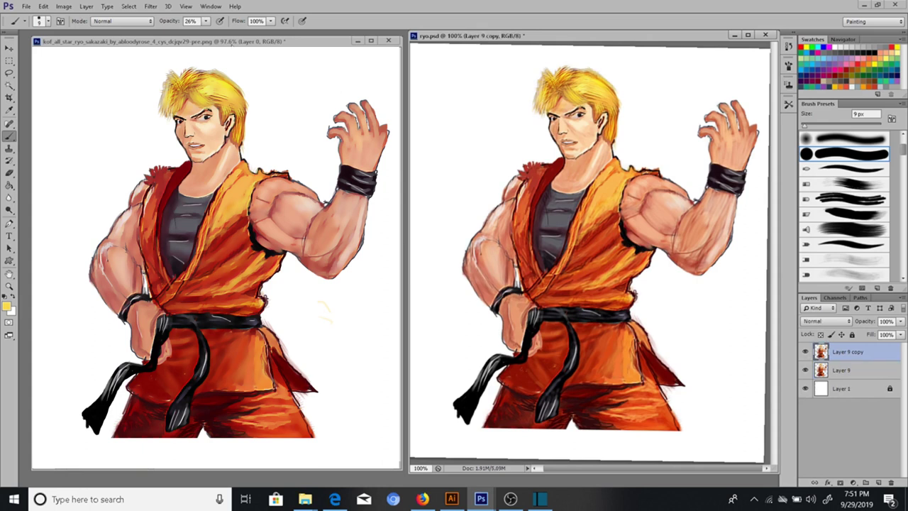
left_click(151, 6)
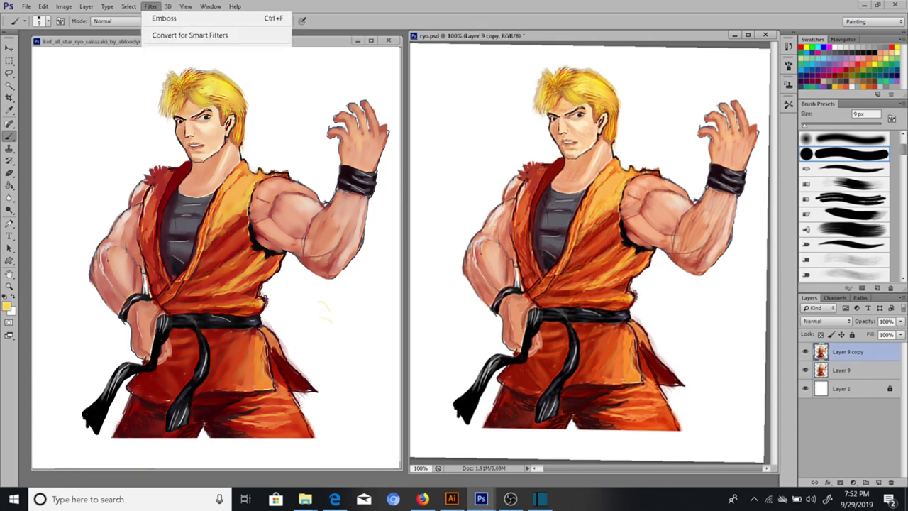
key("ctrl+alt+f")
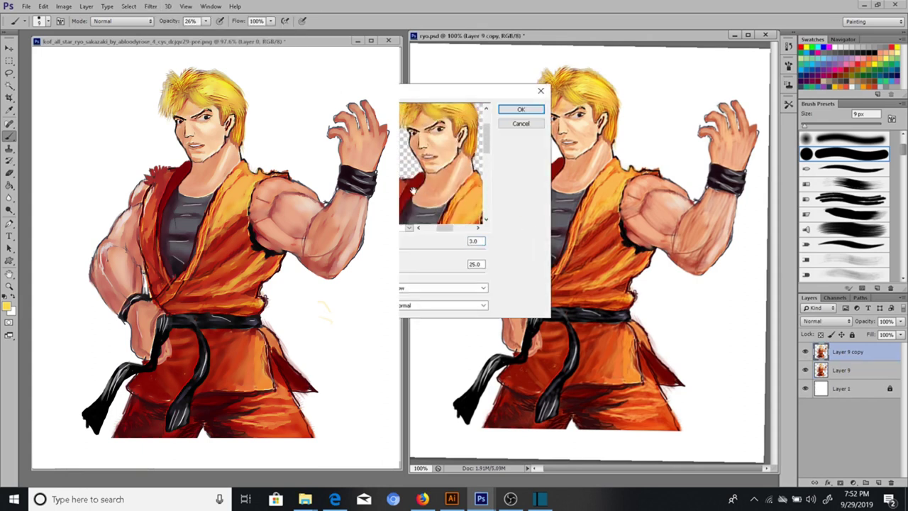
left_click(521, 109)
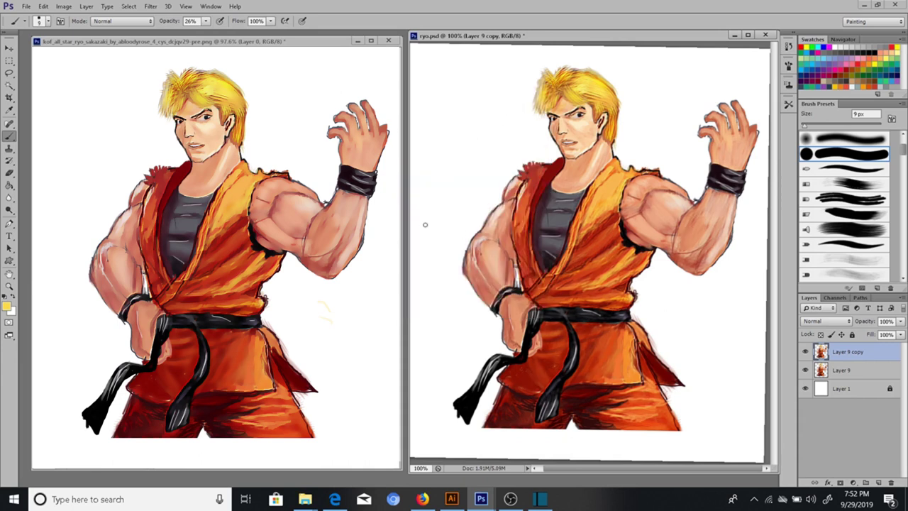
Restore the panels, sample black from the wristband and add new Layer 10
key("f")
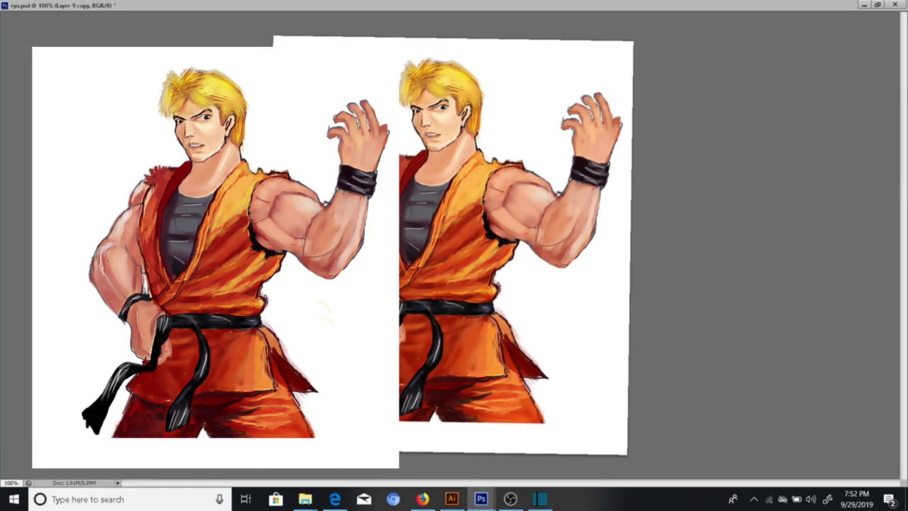
key("f")
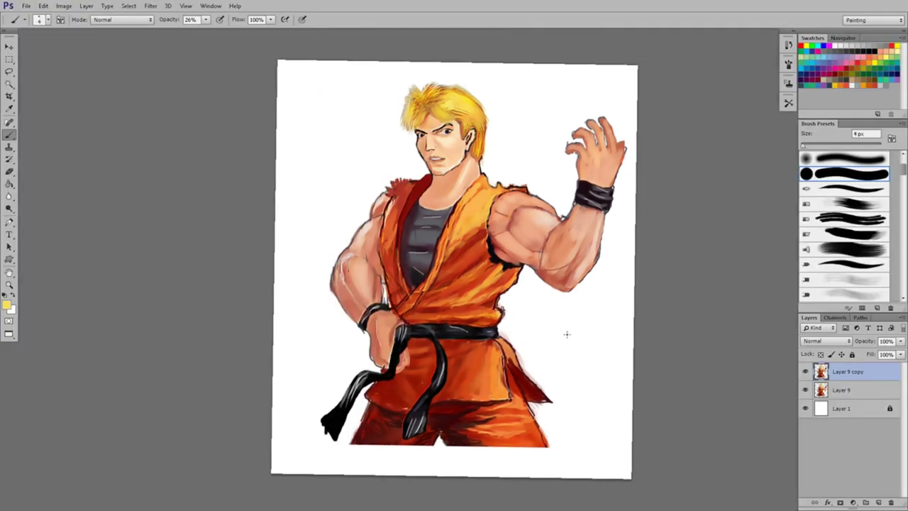
left_click(582, 186, "alt")
left_click(878, 503)
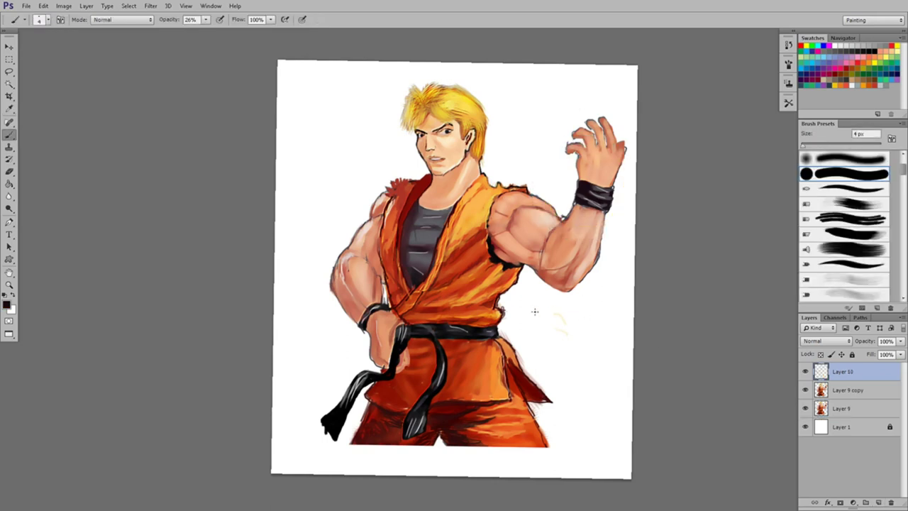
left_click_drag(559, 312, 531, 307)
key("ctrl+z")
At 100% opacity, handwrite 'Thanks 4 watching my youtube channel' and a signature
left_click_drag(206, 19, 245, 35)
mouse_move(526, 314)
left_mouse_down()
mouse_move(541, 310)
mouse_move(614, 400)
mouse_move(619, 420)
left_mouse_up()
left_click_drag(520, 334, 582, 413)
left_click_drag(562, 380, 571, 385)
mouse_move(588, 431)
left_mouse_down()
mouse_move(609, 467)
mouse_move(627, 477)
left_mouse_up()
mouse_move(547, 424)
left_mouse_down()
mouse_move(582, 454)
mouse_move(583, 477)
left_mouse_up()
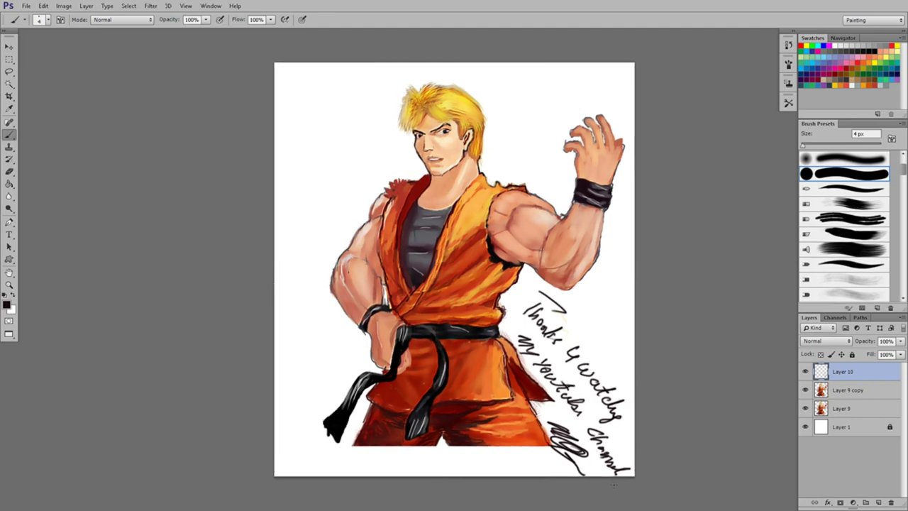